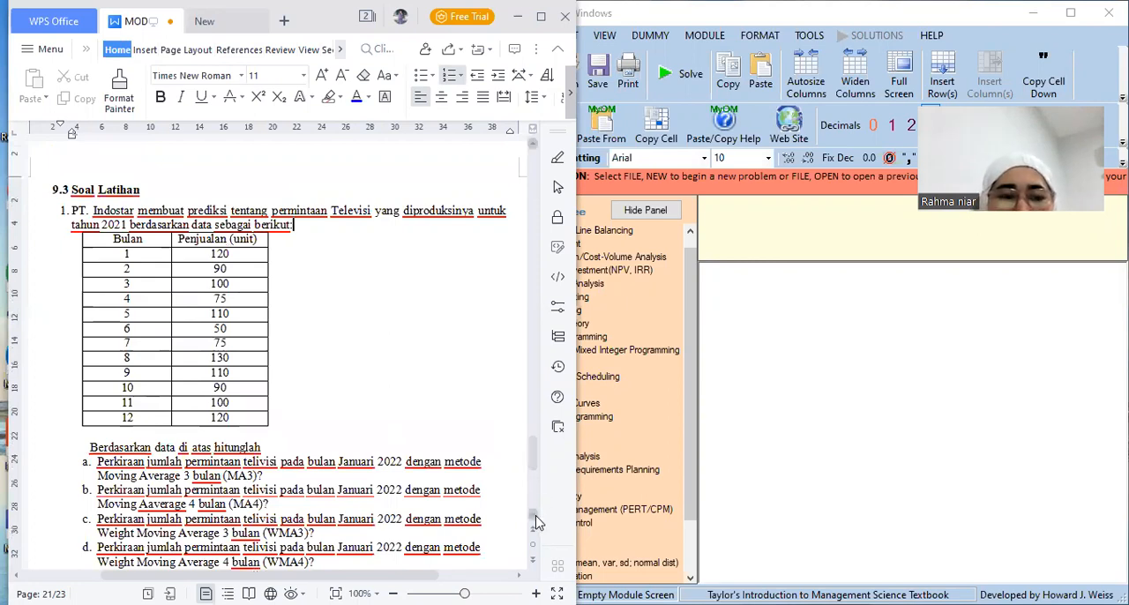
Switch to QM for Windows and start a new Time Series Analysis data set in the Forecasting module
scroll(538, 522, down, 1)
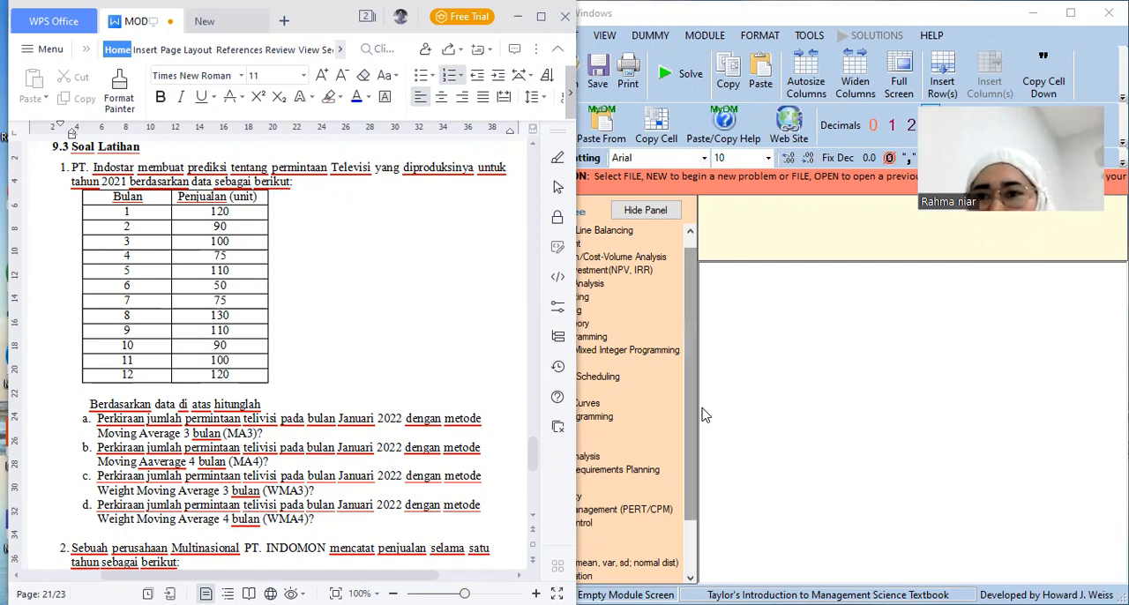
click(705, 414)
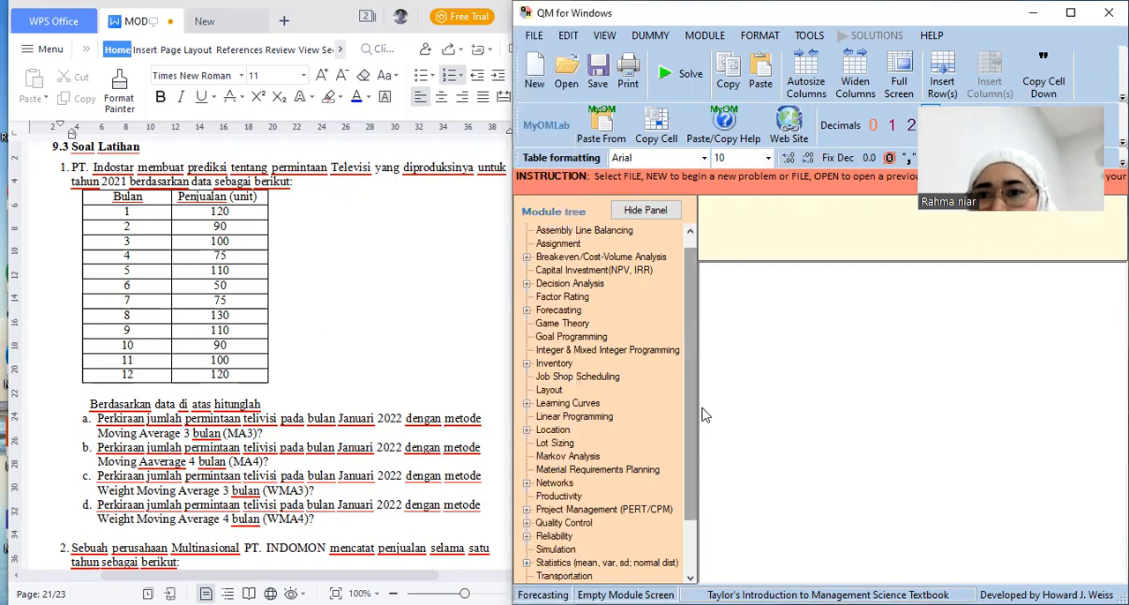
click(714, 36)
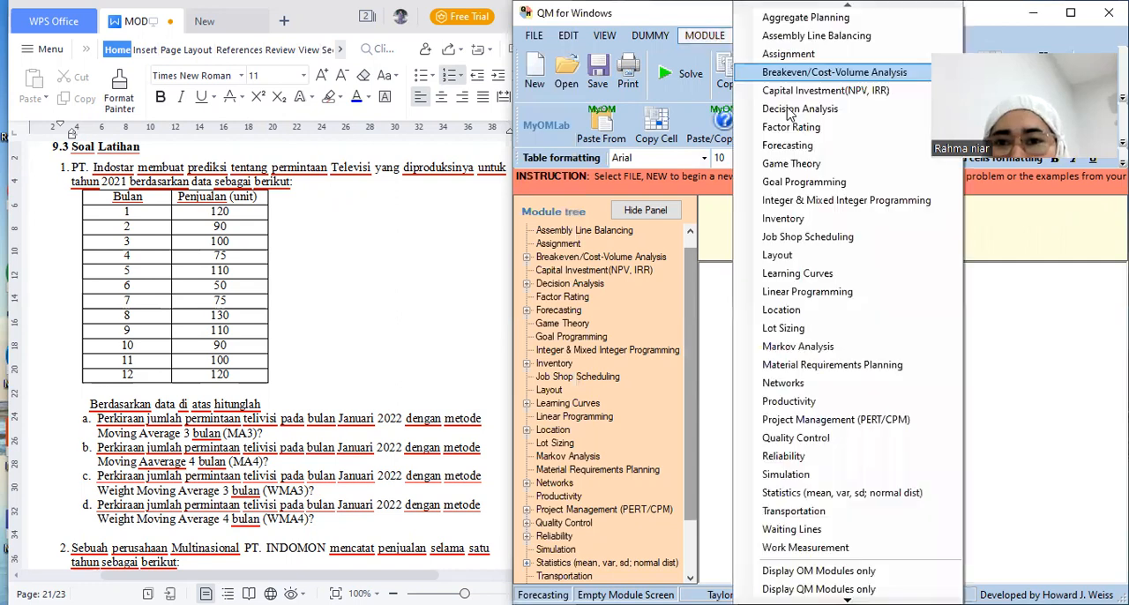
click(781, 151)
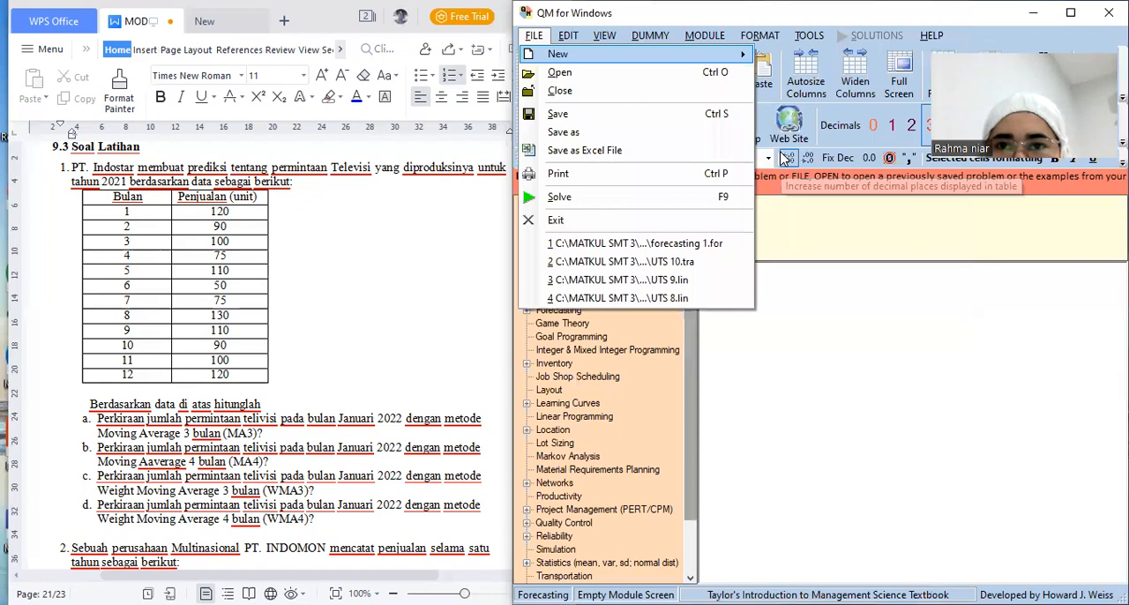
click(703, 40)
click(776, 150)
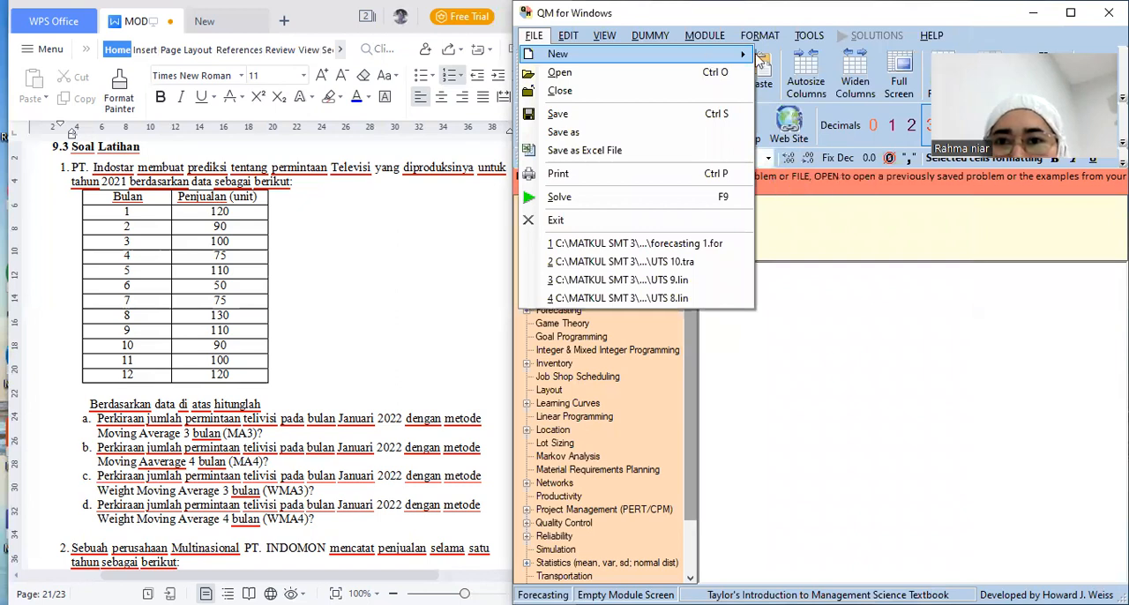
mouse_move(748, 55)
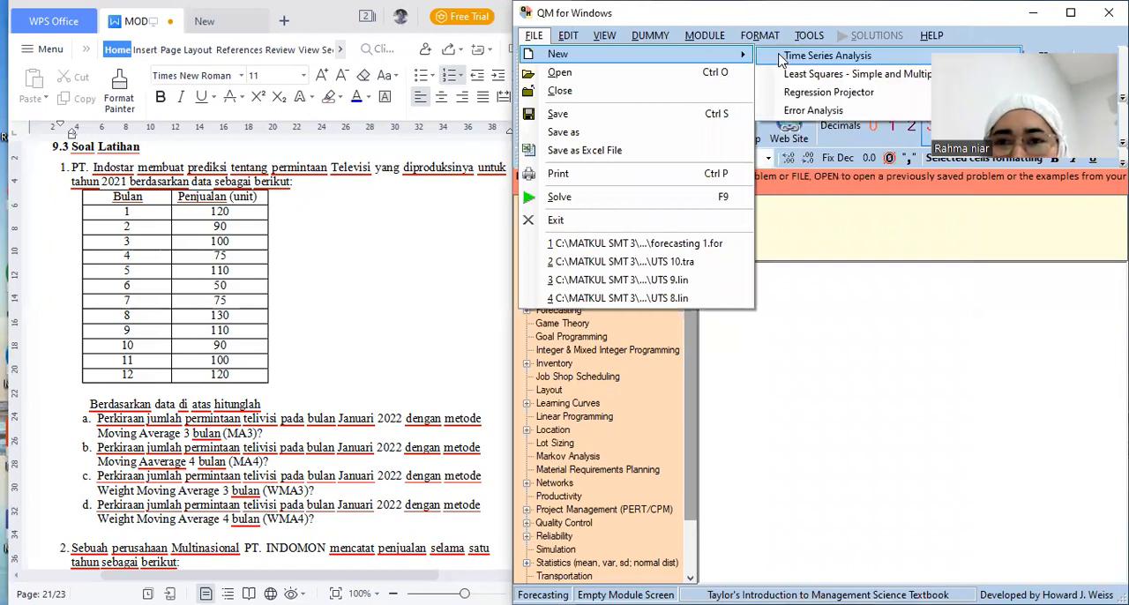
click(779, 58)
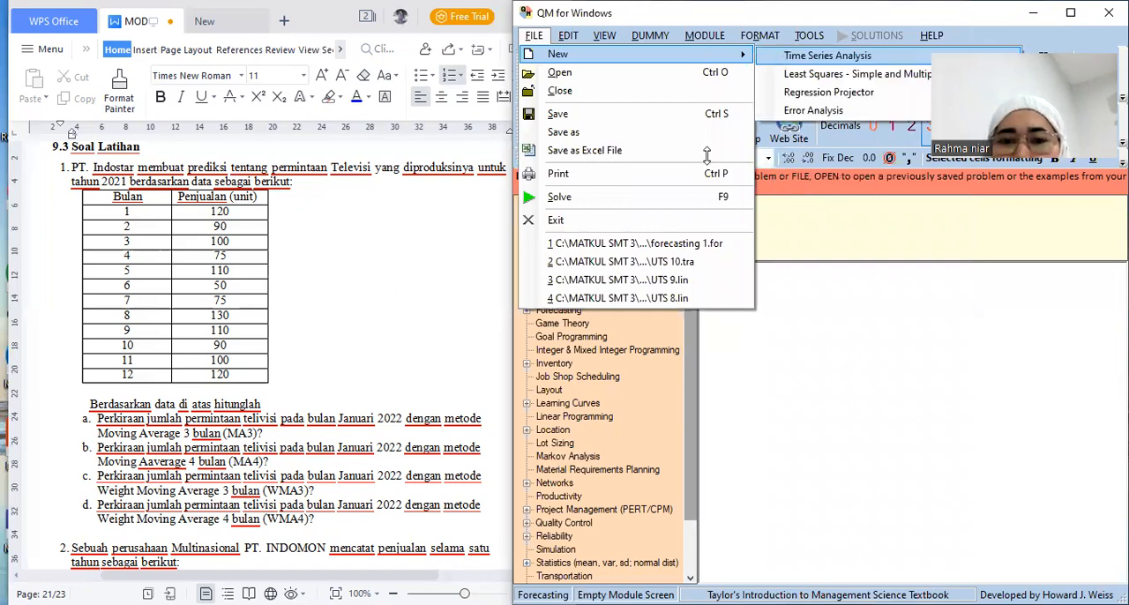
Replace the data set's default title with "PT. Indostar"
click(641, 208)
key(BackSpace)
key(BackSpace)
key(BackSpace)
key(BackSpace)
key(BackSpace)
key(BackSpace)
key(BackSpace)
key(BackSpace)
key(BackSpace)
key(BackSpace)
text(PT)
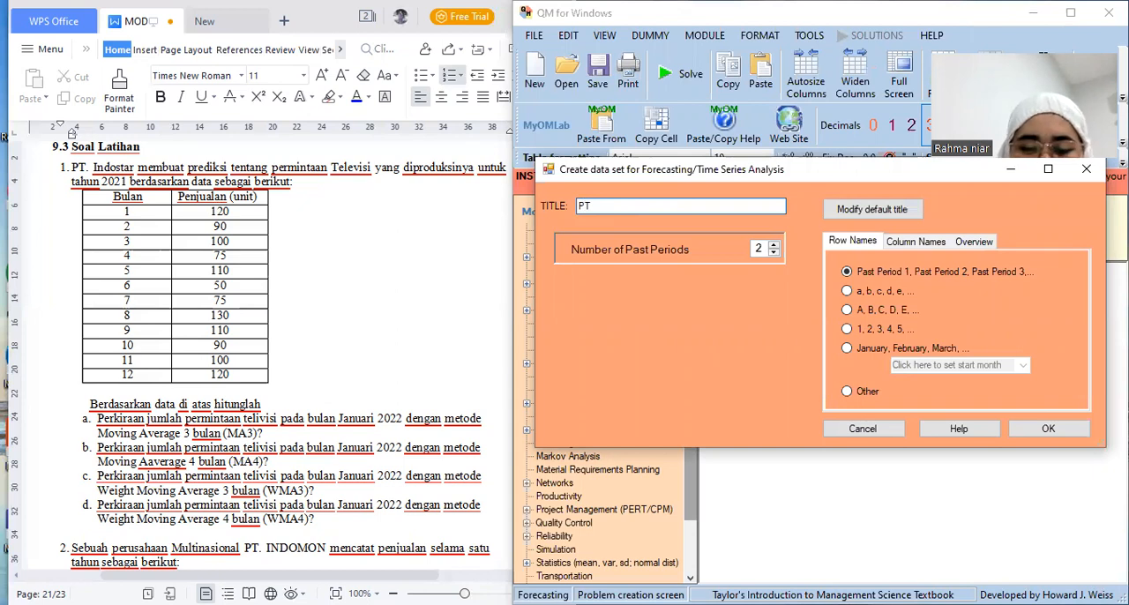
text(. Indostar)
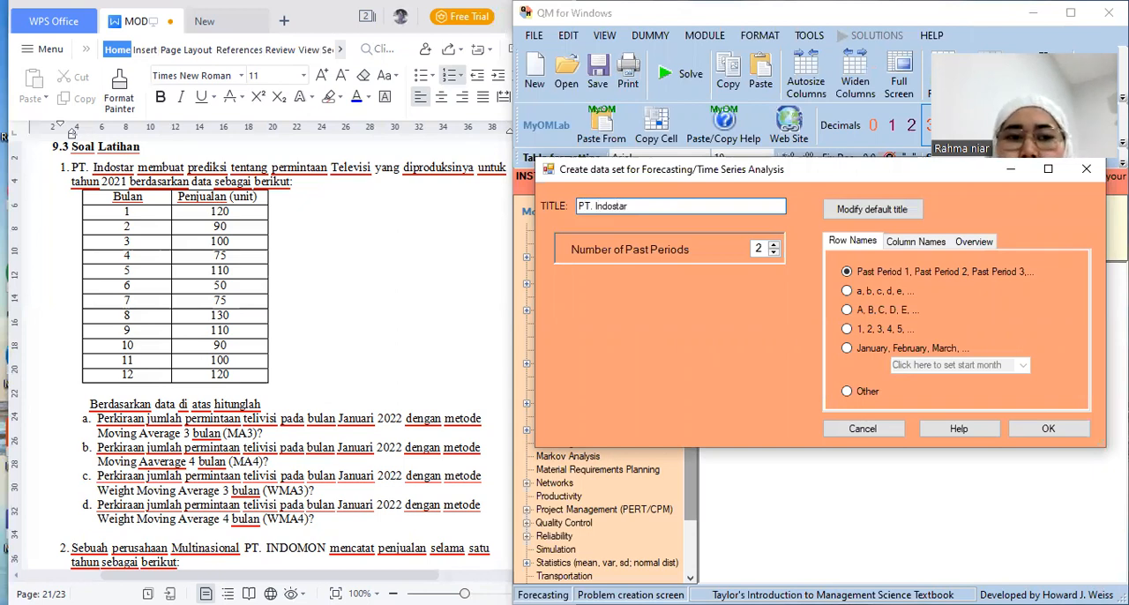
Set the number of past periods to 12 with row names 1, 2, 3, 4, 5, and create the data set
click(772, 248)
click(773, 247)
click(772, 247)
double_click(772, 248)
click(773, 247)
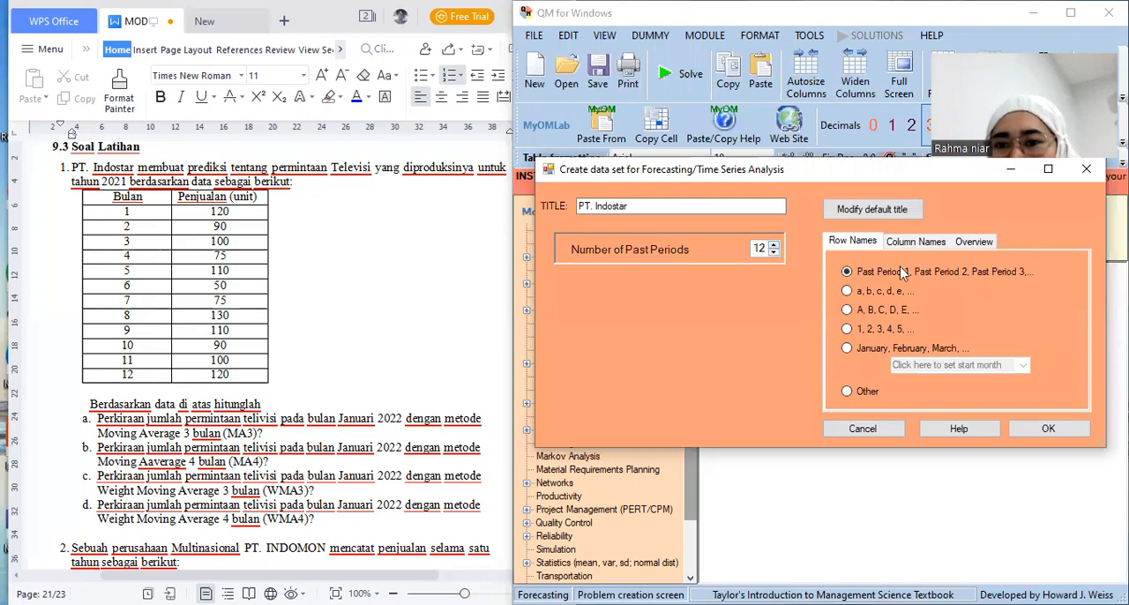
click(846, 330)
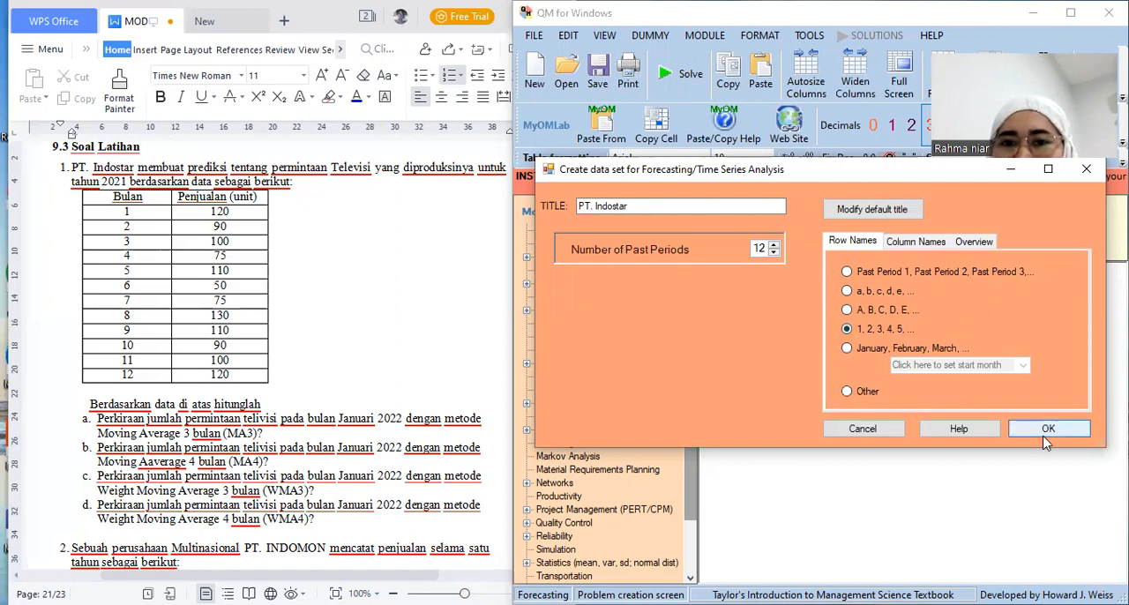
key(Return)
Rename the Demand(y) column as "Penjualan"
click(891, 302)
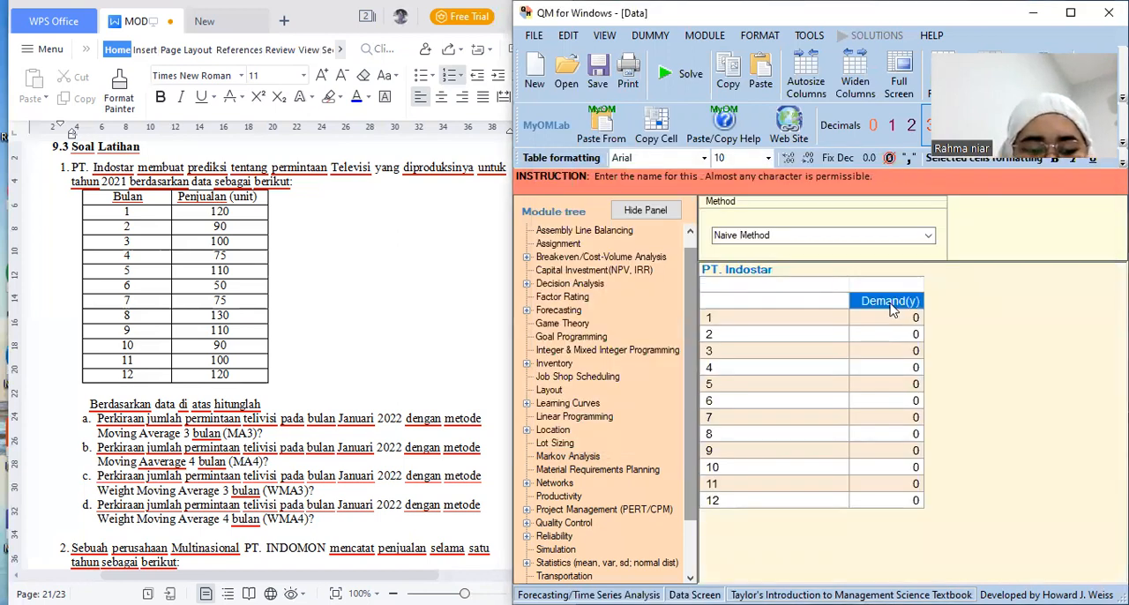
text(Penjualan)
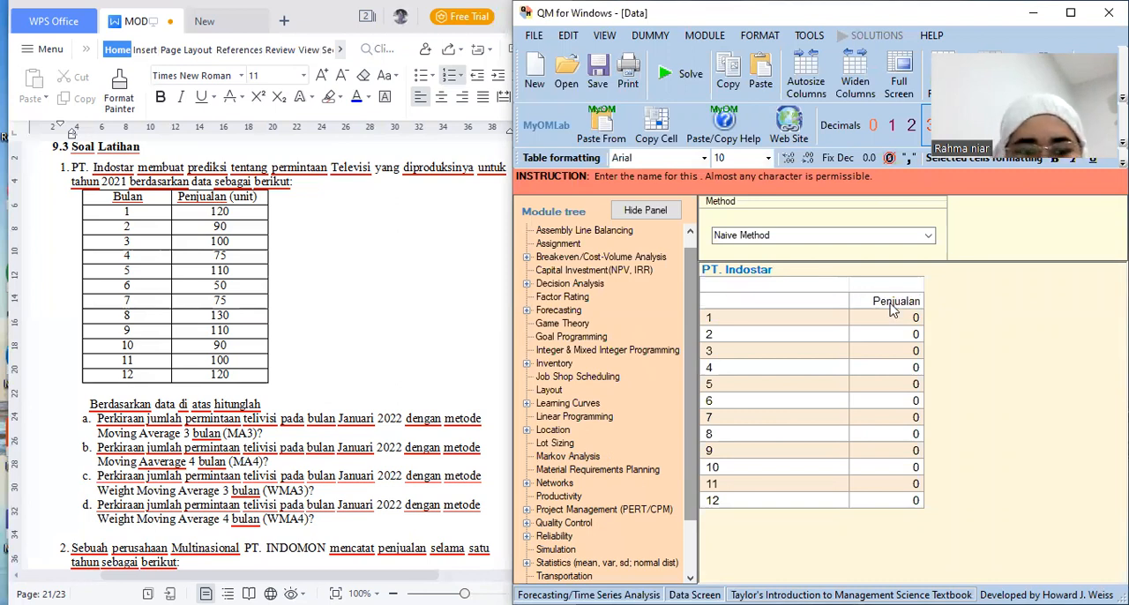
key(Return)
Enter the Penjualan values for periods 1 to 6: 120, 90, 100, 75, 110 and 50
text(120)
key(Return)
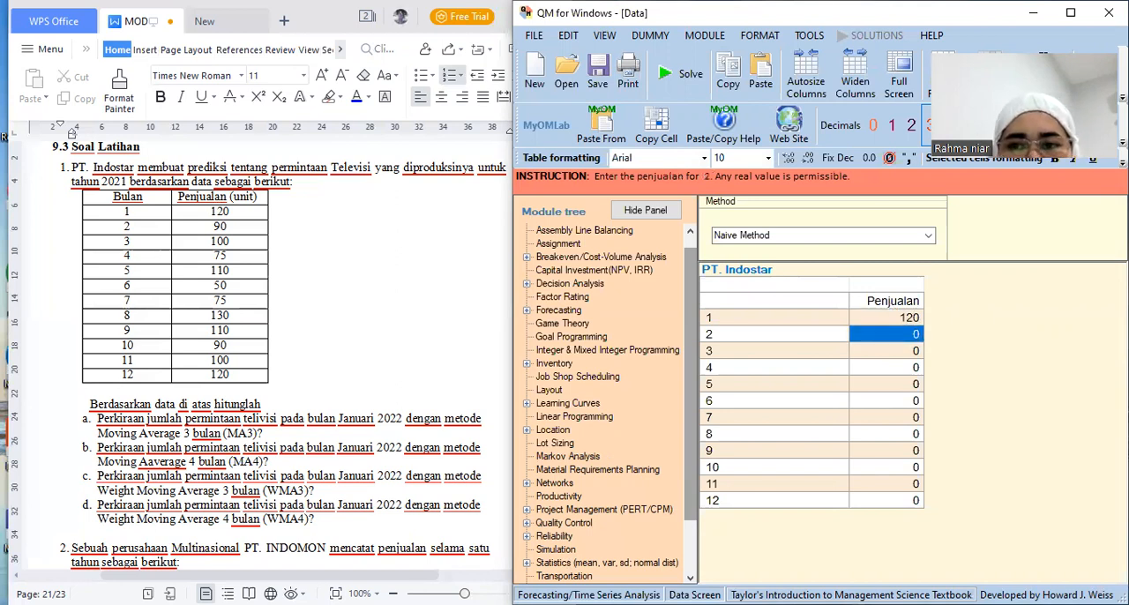
text(90)
key(Return)
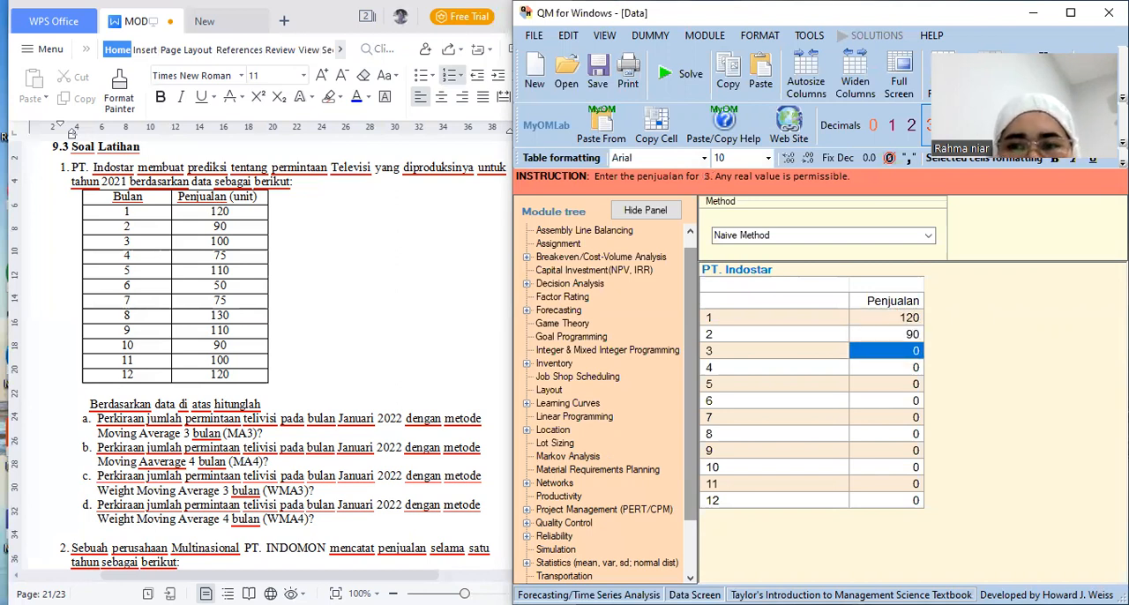
text(100)
key(Return)
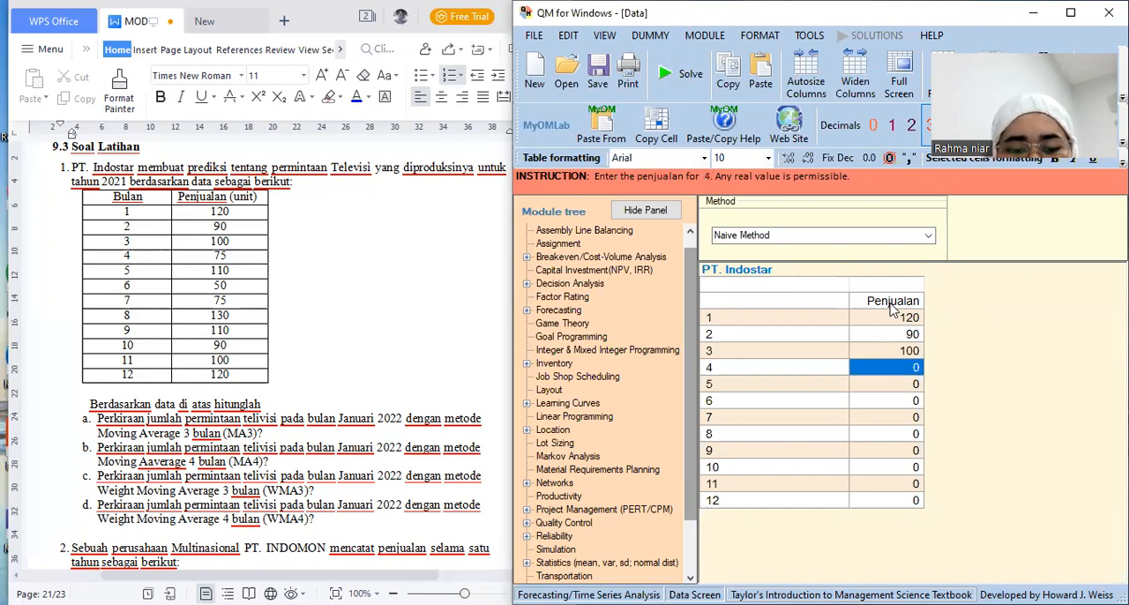
text(75)
key(Return)
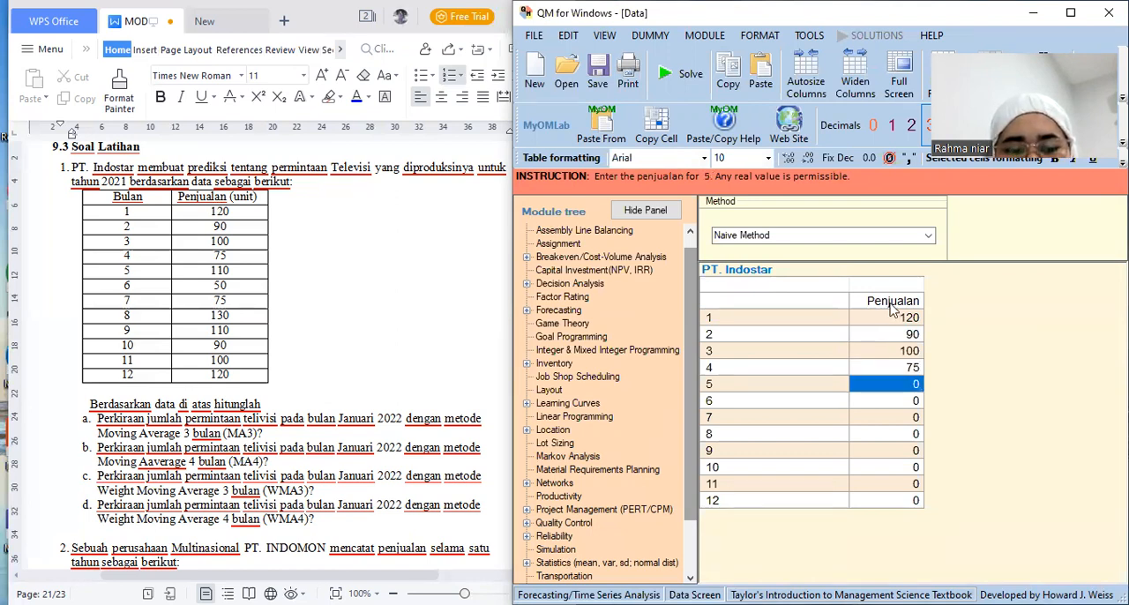
text(110)
key(Return)
text(50)
key(Return)
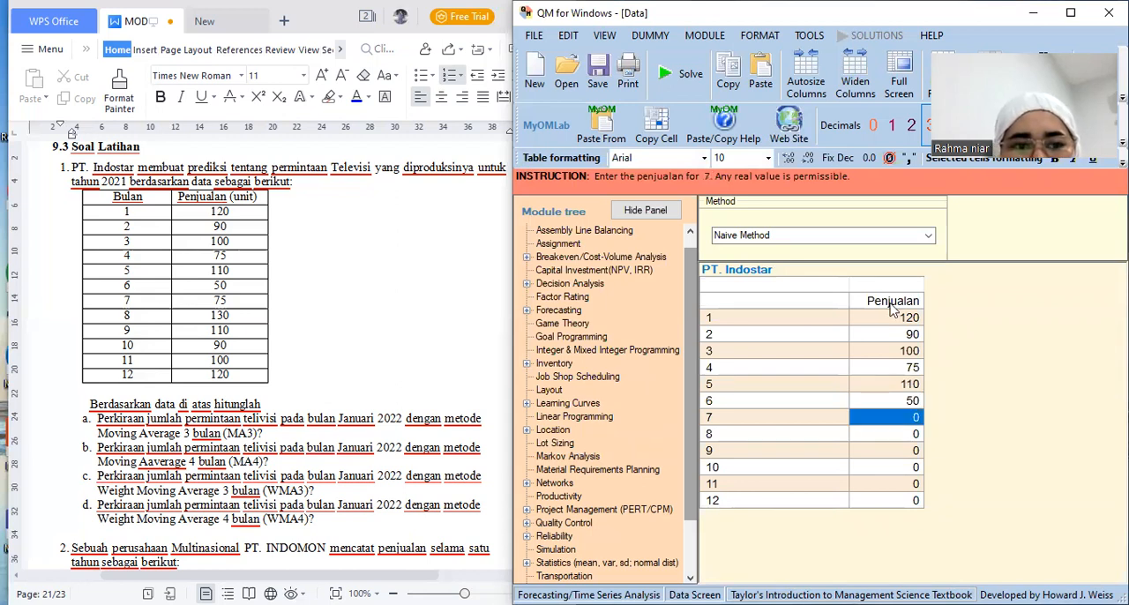
Enter the Penjualan values for periods 7 to 9: 75, 130 and 110
text(75)
key(Return)
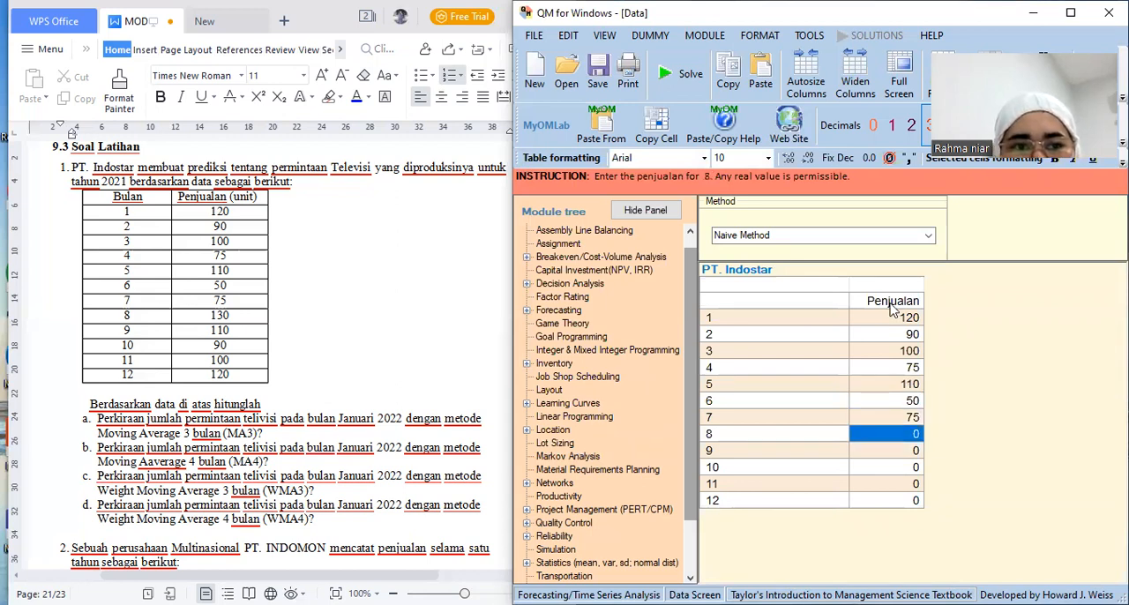
text(13)
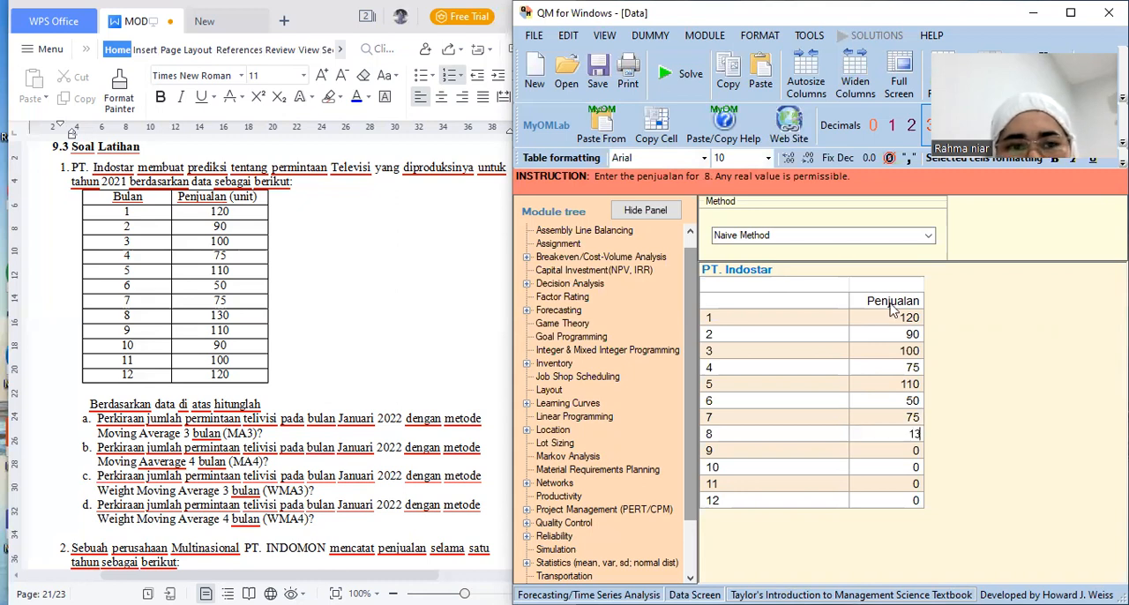
text(0)
key(Return)
text(90)
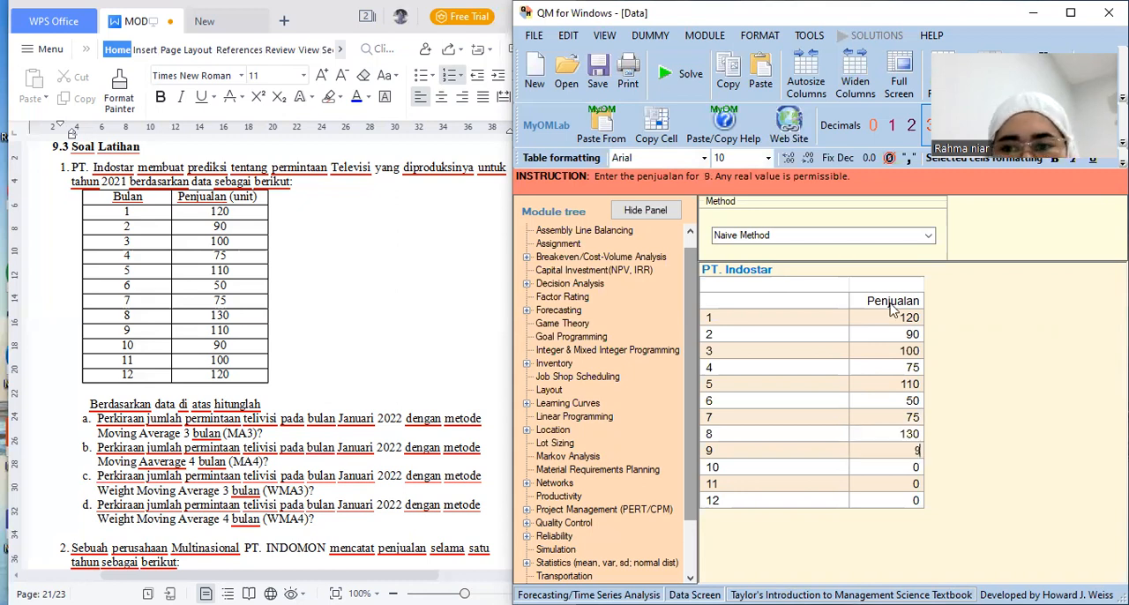
key(Return)
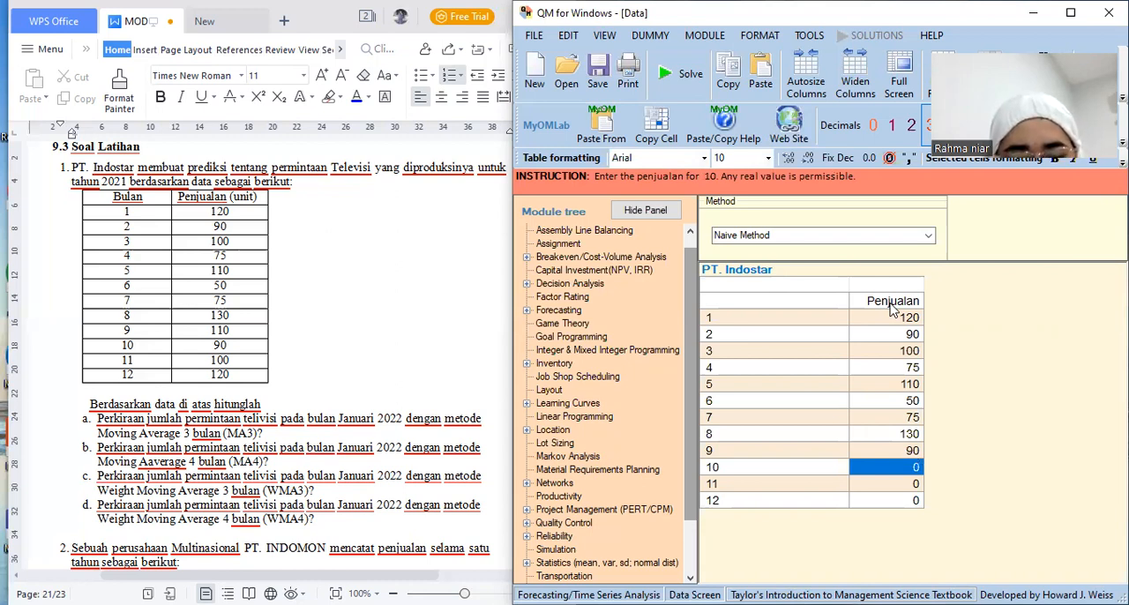
key(Up)
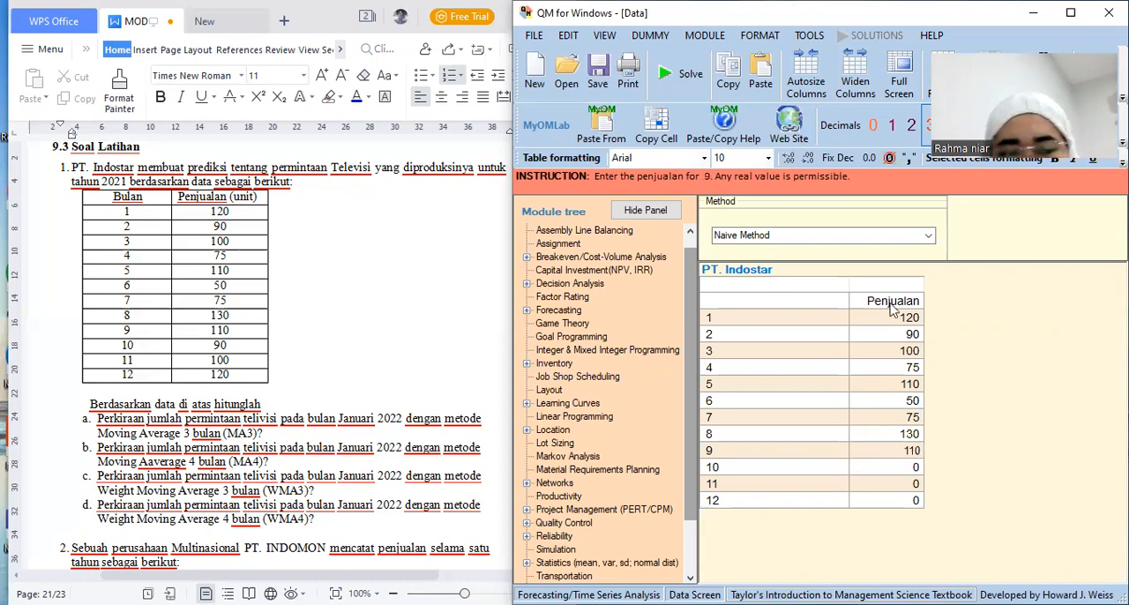
text(110)
key(Return)
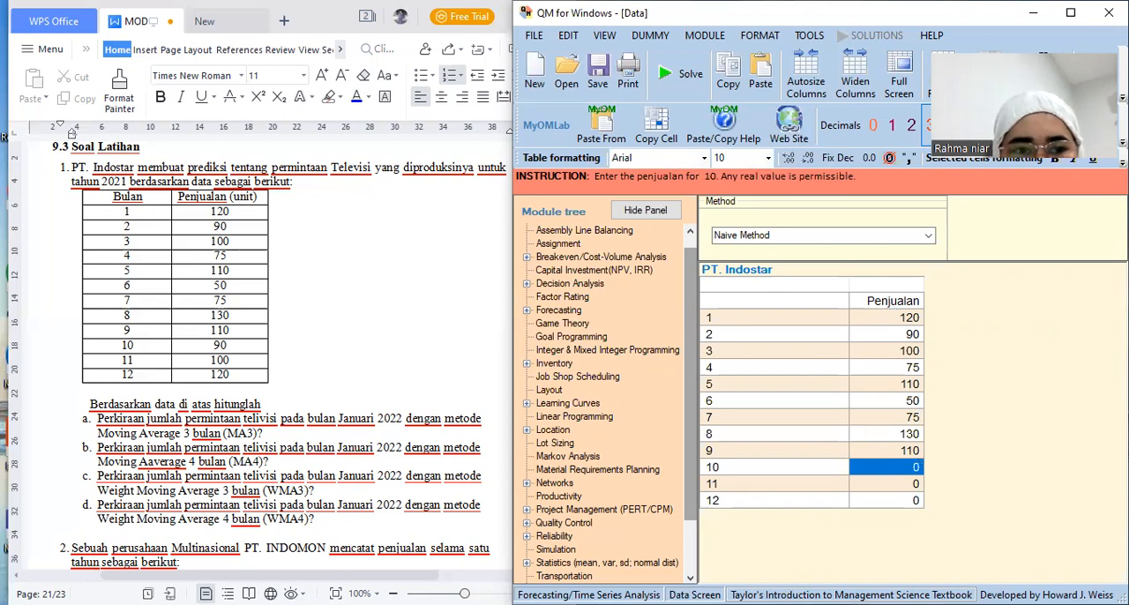
Enter the Penjualan values for periods 10 to 12: 90, 100 and 120
text(90)
key(Return)
text(100)
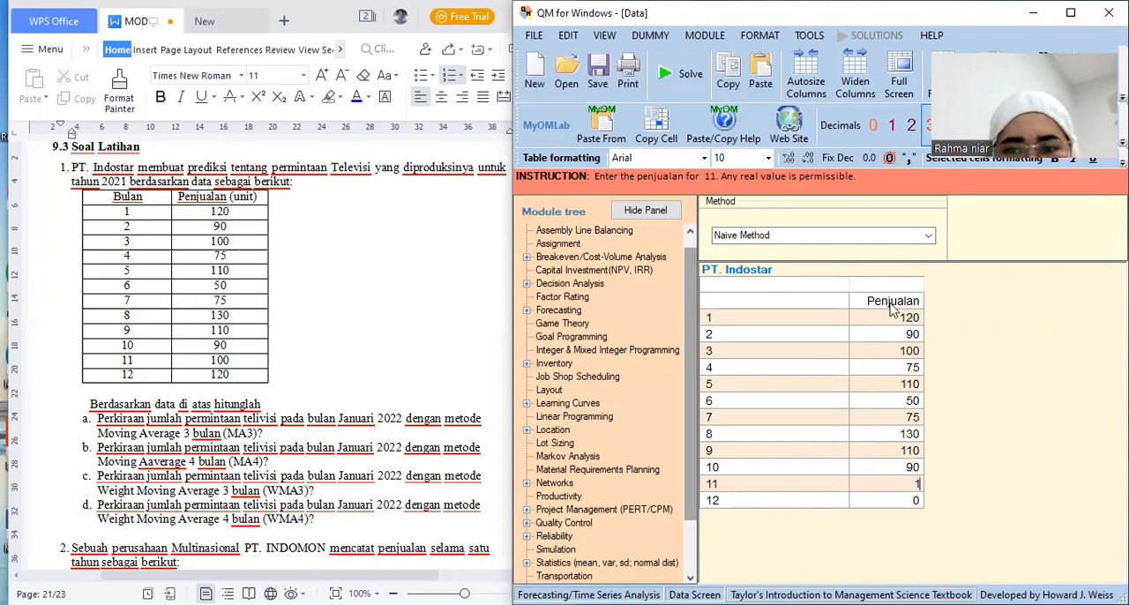
key(Return)
text(120)
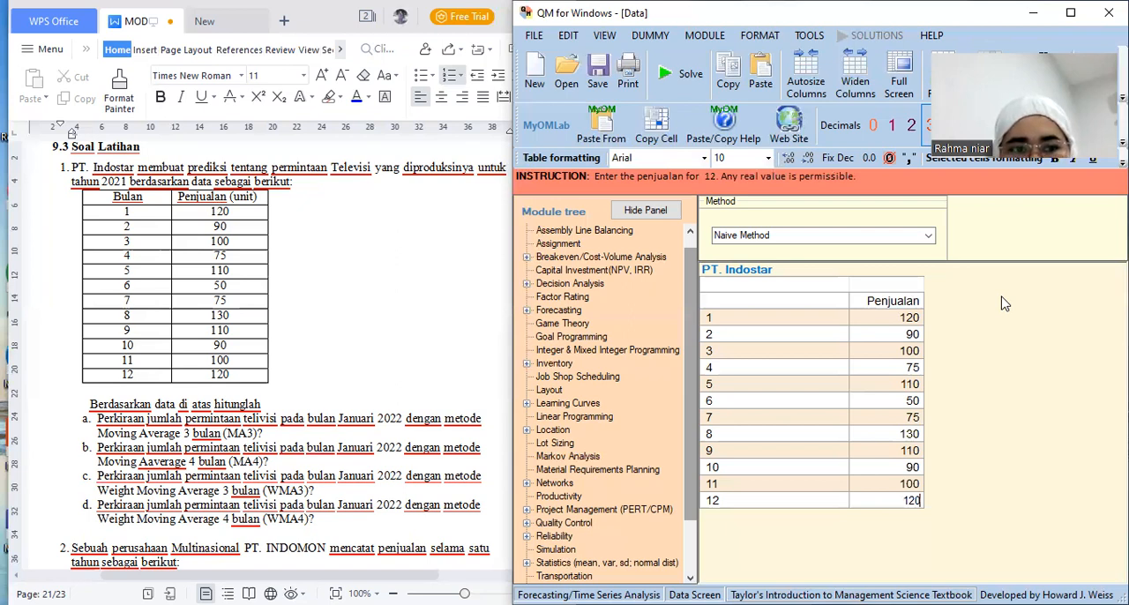
Set the forecasting method to Moving Averages with 3 periods to average
click(929, 238)
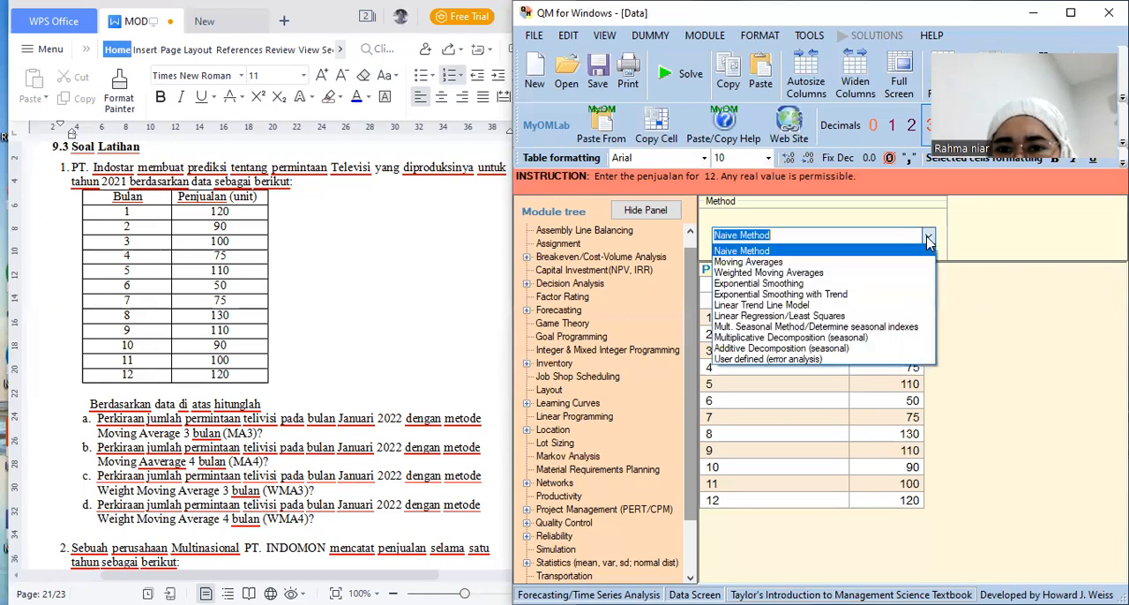
click(884, 262)
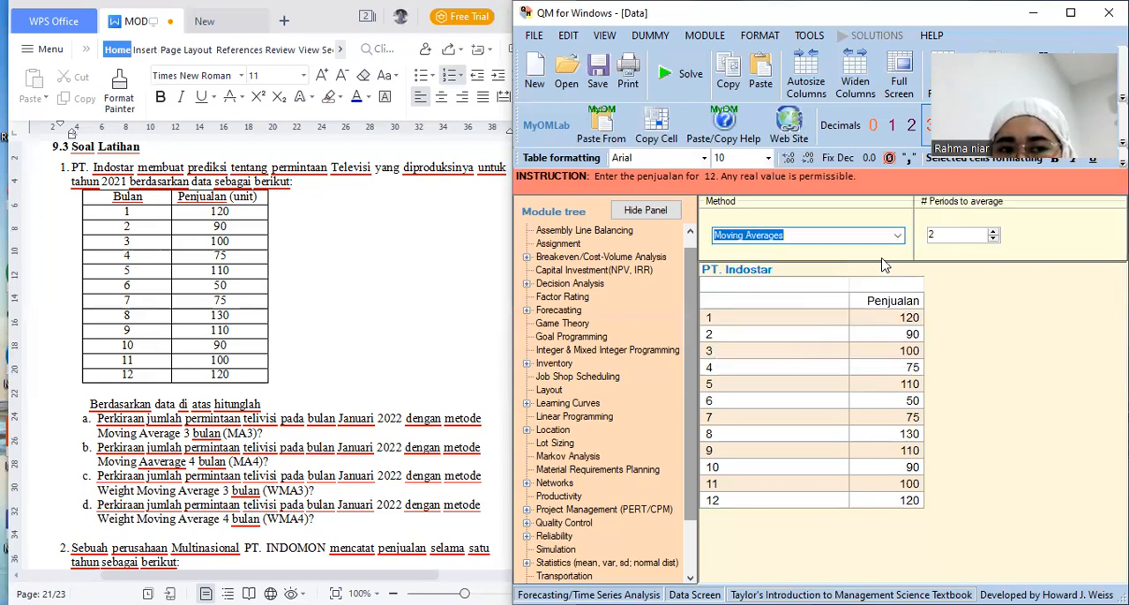
click(993, 233)
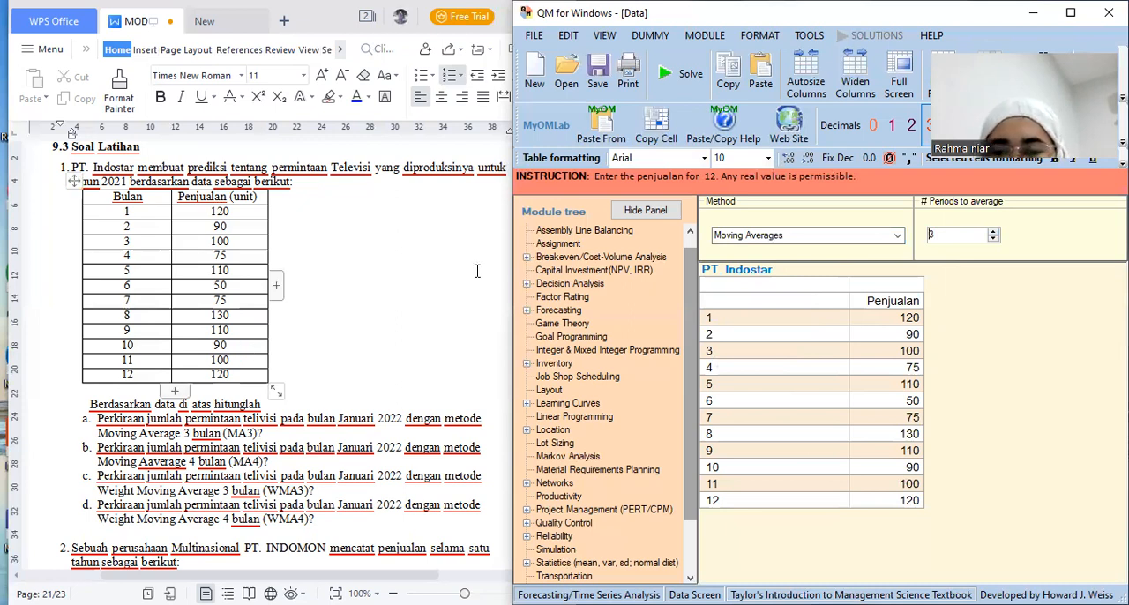
Solve the three-period moving average forecast and display its graph
click(676, 80)
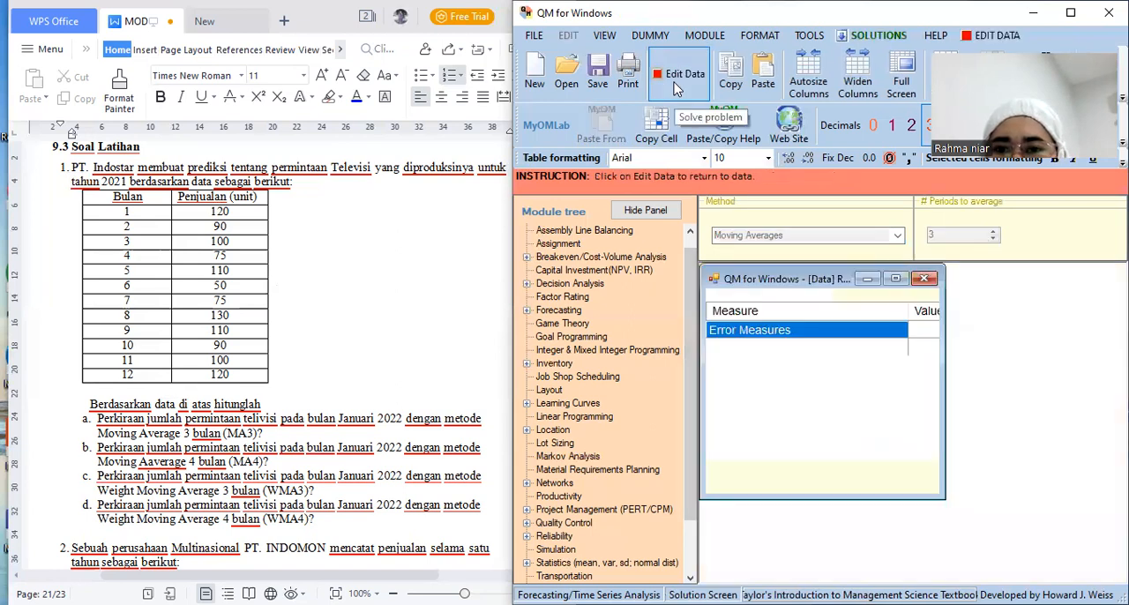
click(878, 35)
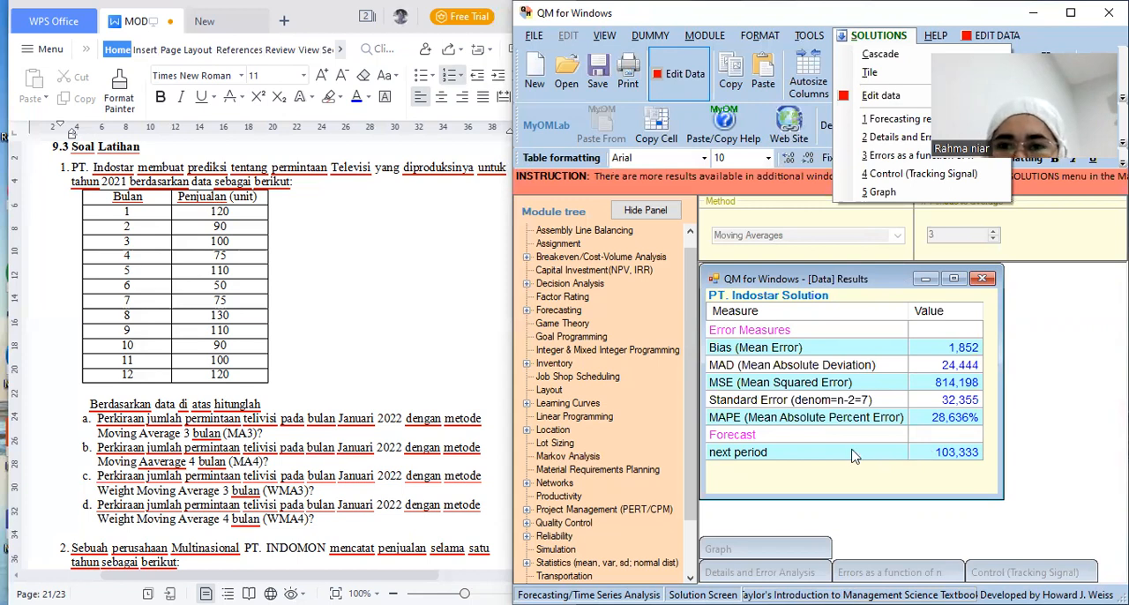
click(883, 193)
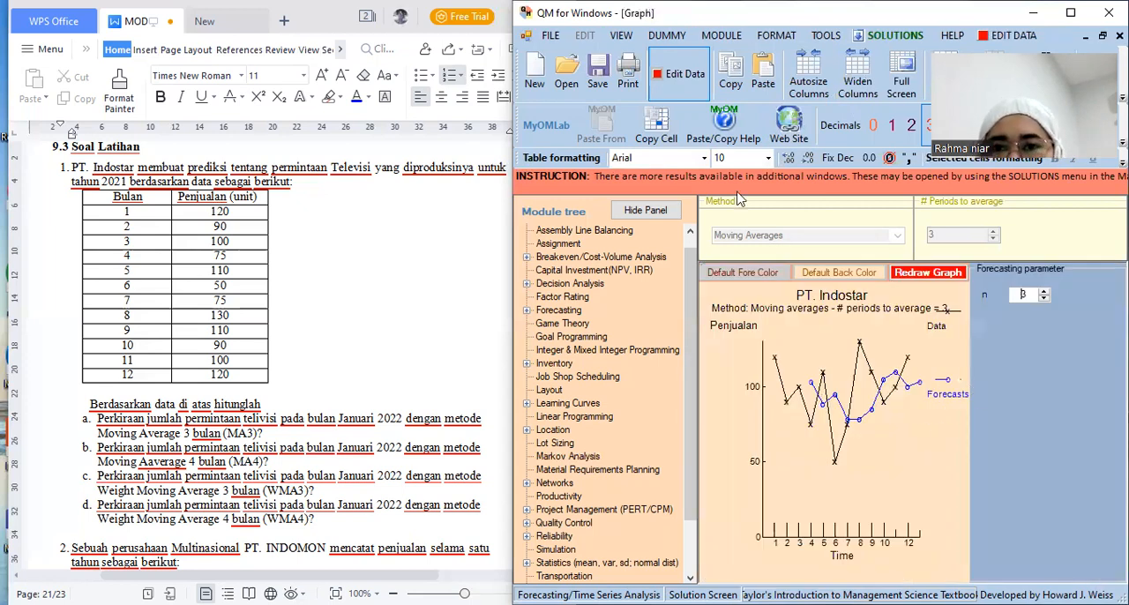
Return to the data, set the number of periods to average to 4, and solve the forecast again
click(677, 77)
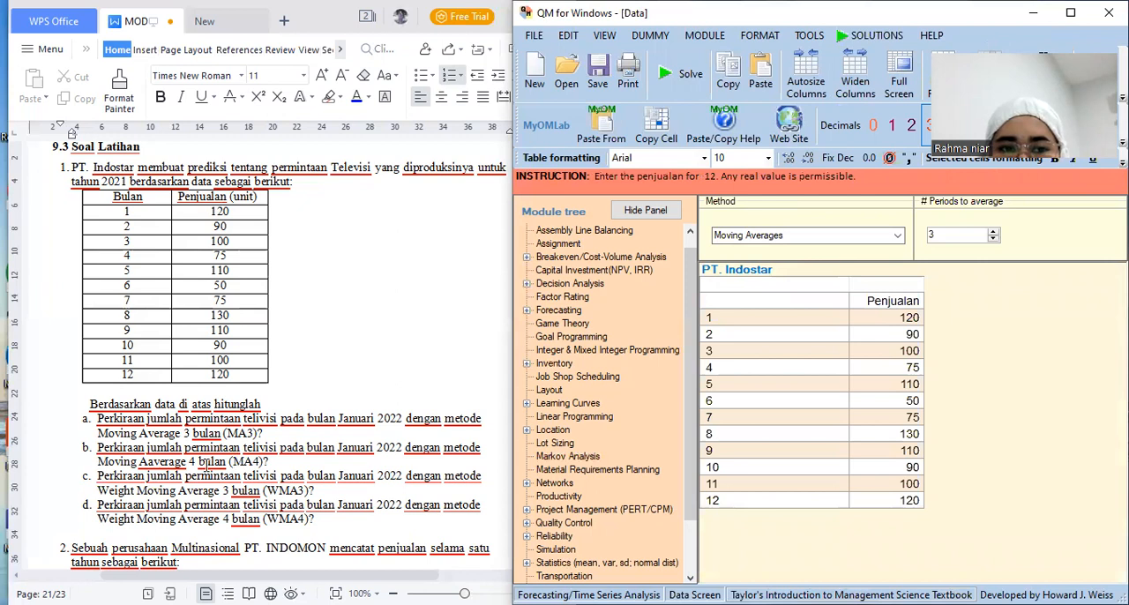
click(994, 232)
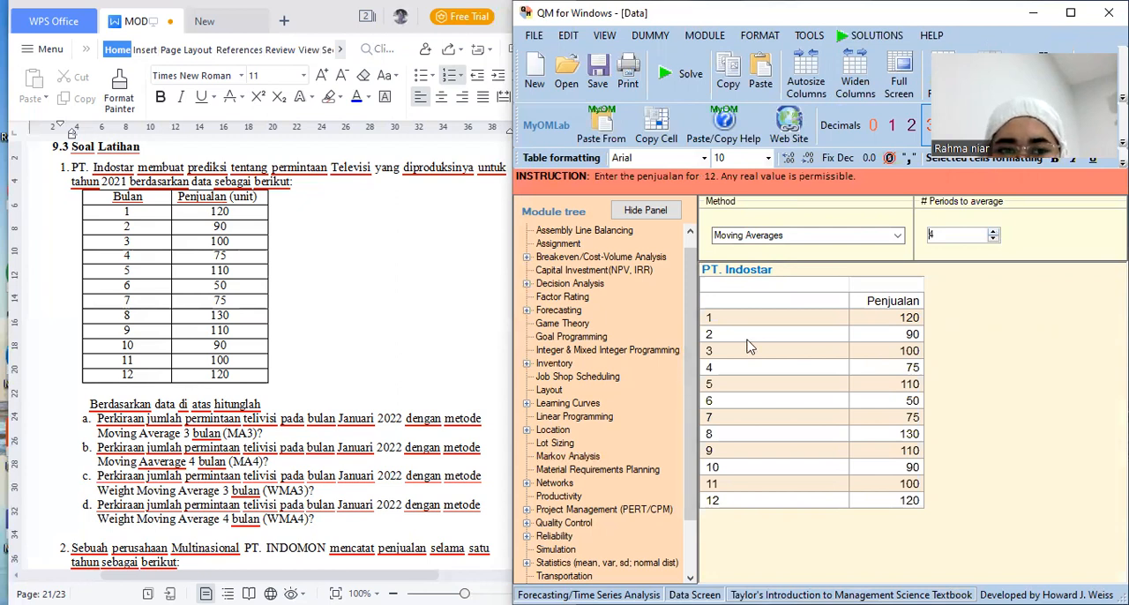
click(673, 86)
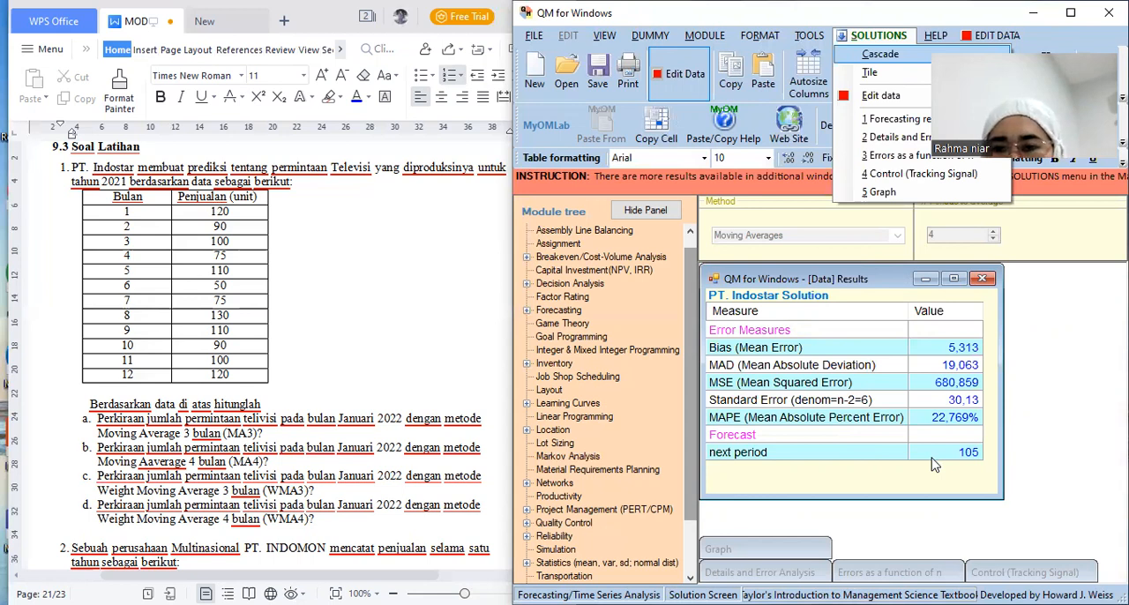
Display the graph of the four-period moving average forecast and return to the data
click(878, 194)
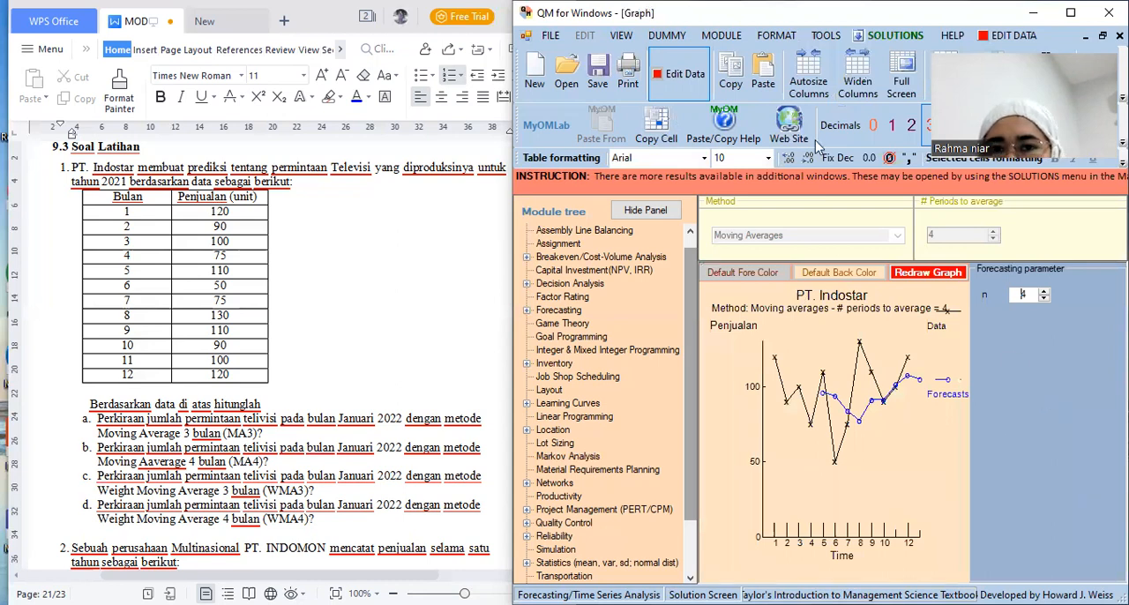
click(675, 89)
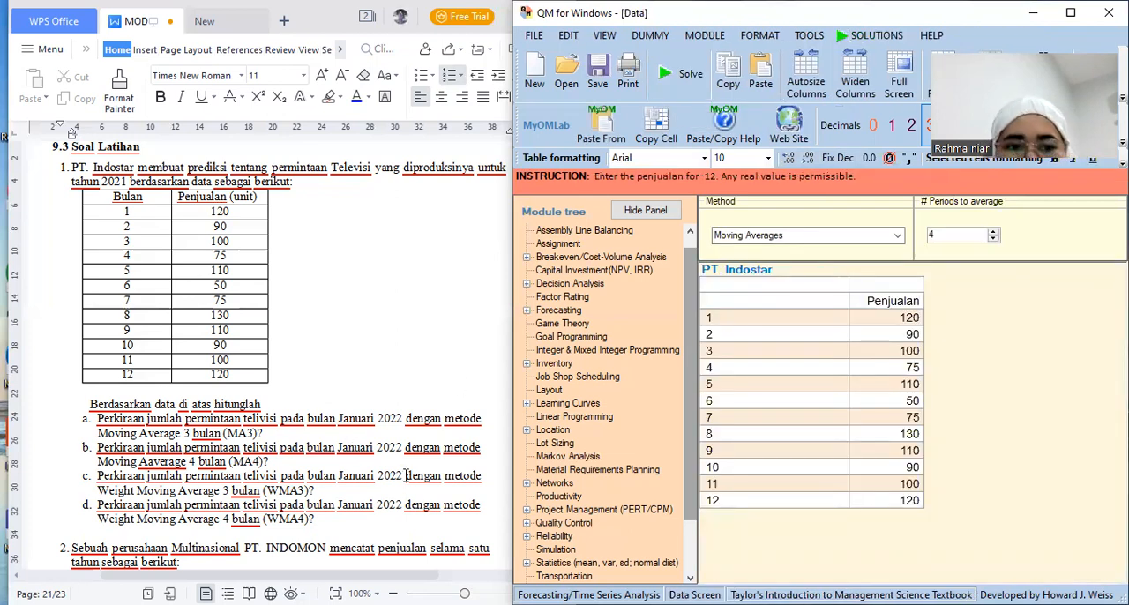
Set the forecasting method to Weighted Moving Averages with 3 periods to average and try to solve it
click(897, 238)
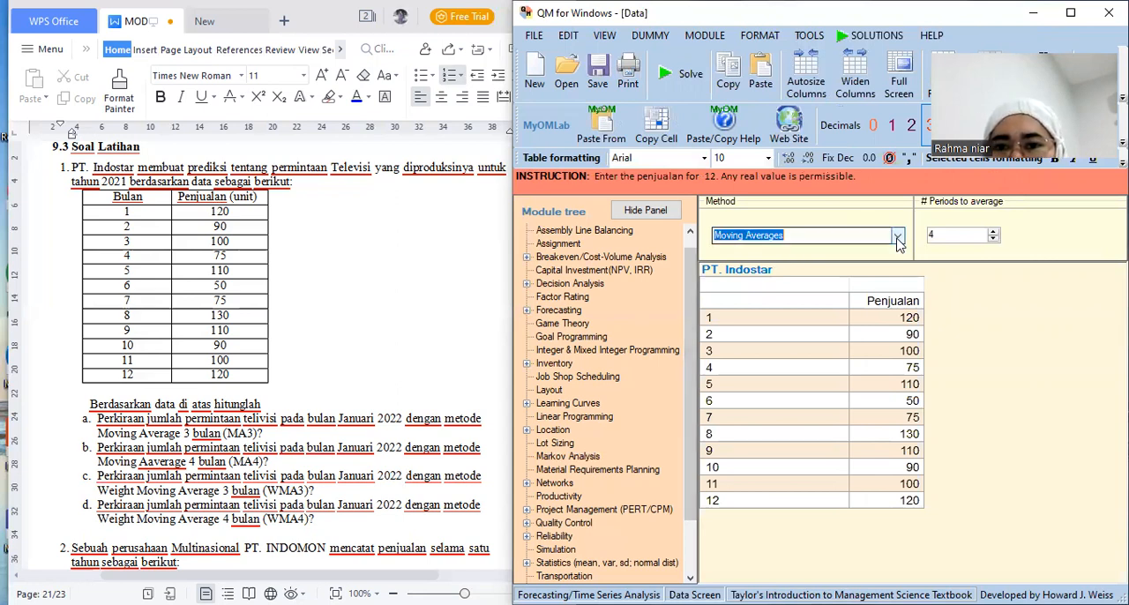
click(897, 240)
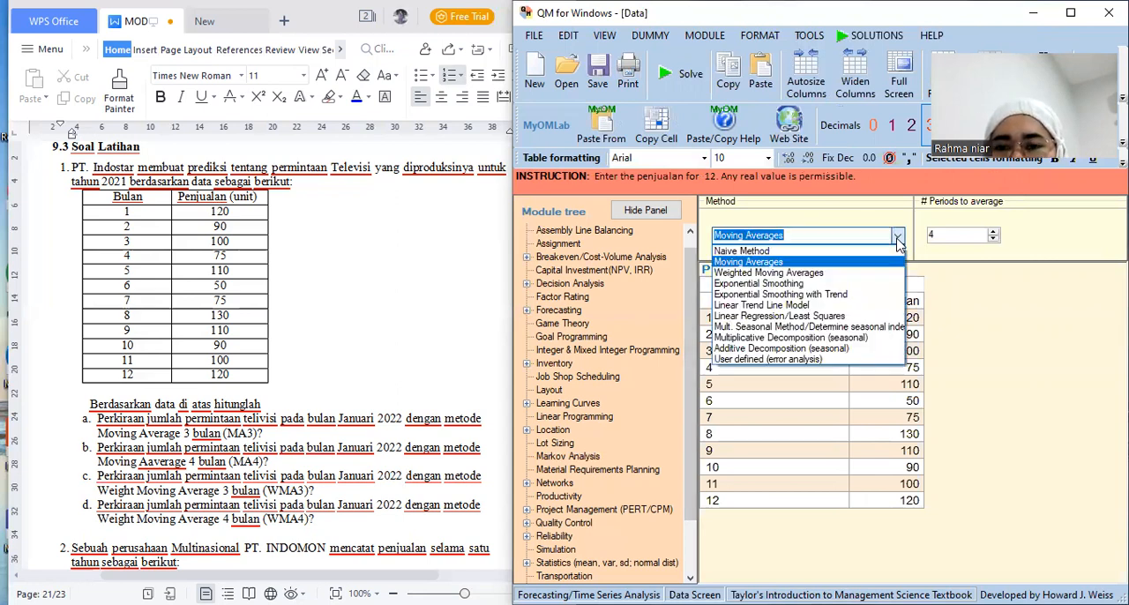
click(859, 275)
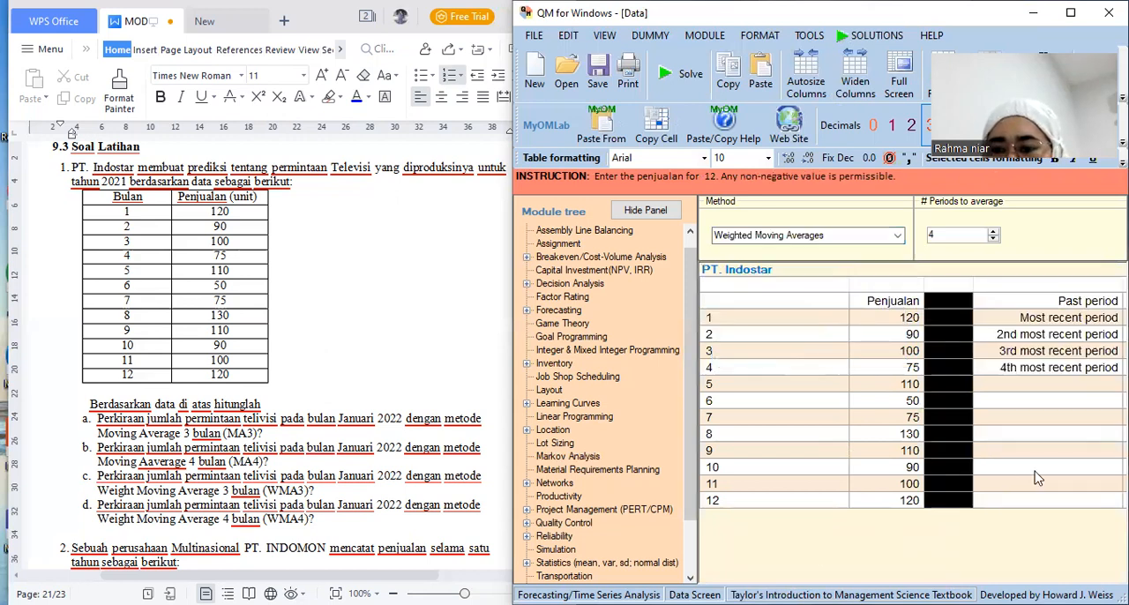
key(Tab)
key(Tab)
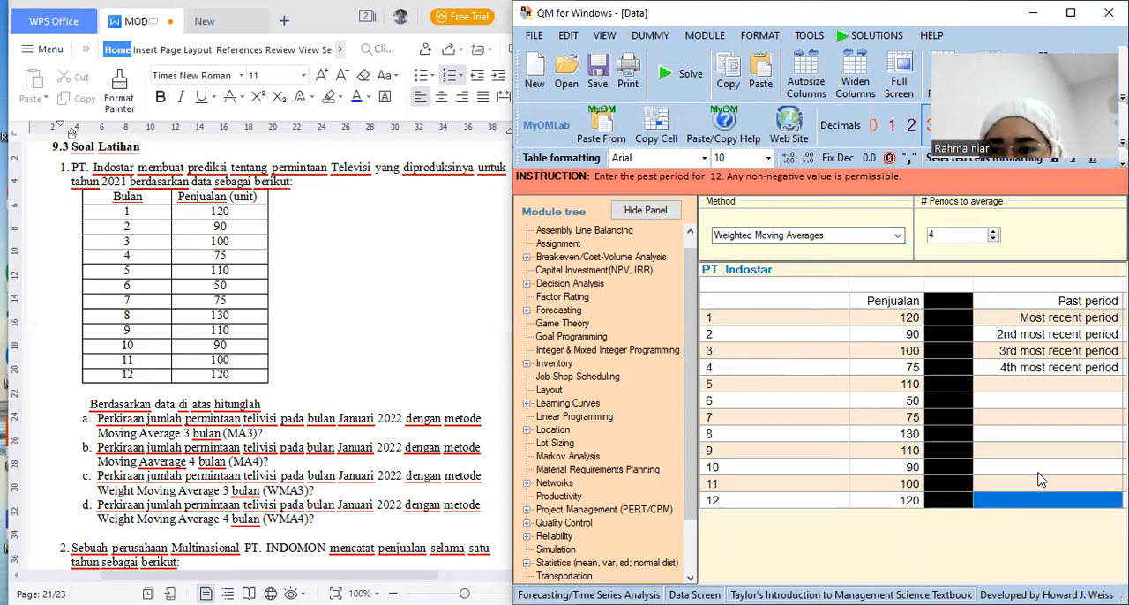
key(Tab)
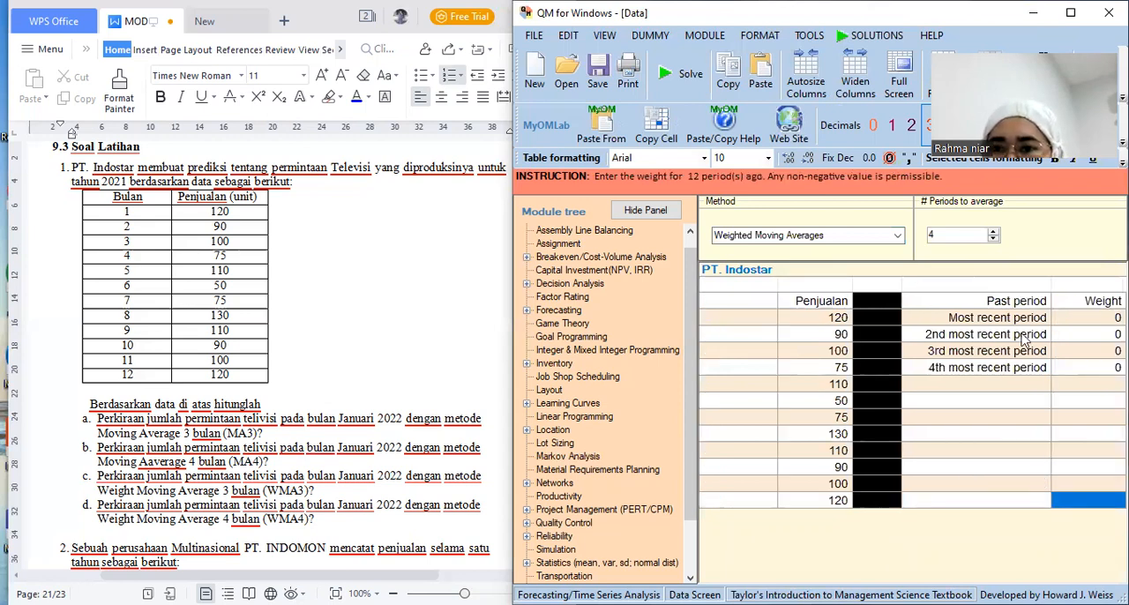
click(993, 239)
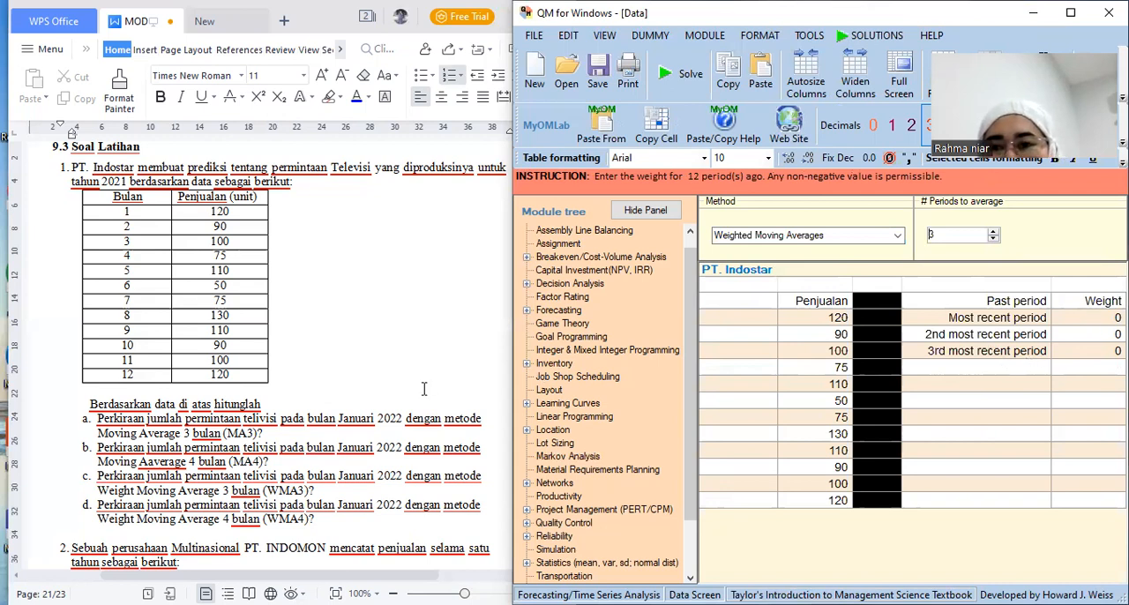
click(692, 94)
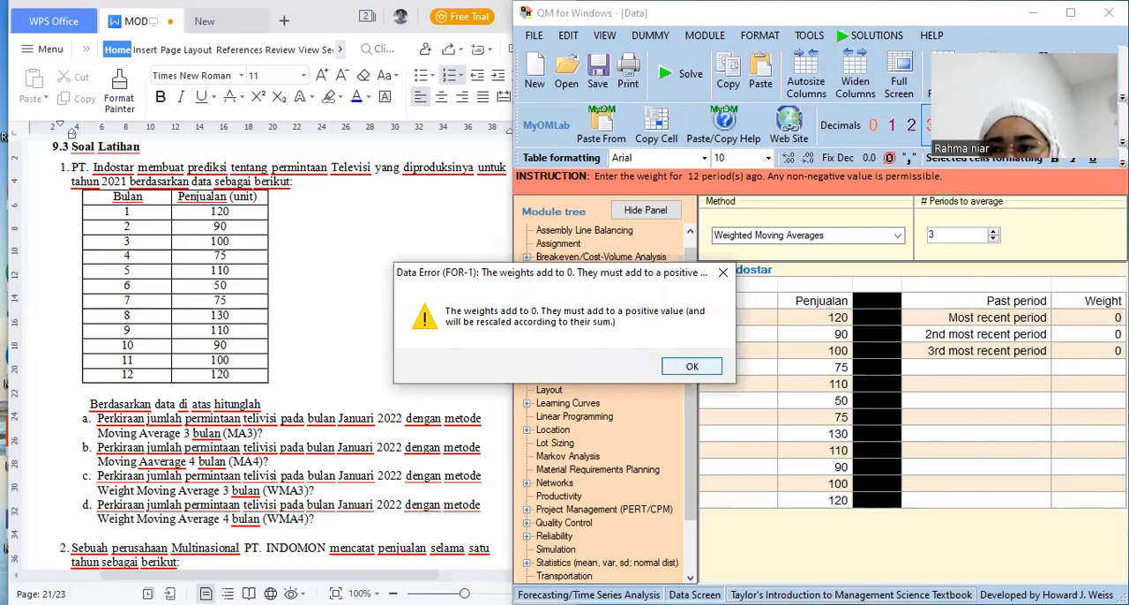
key(Return)
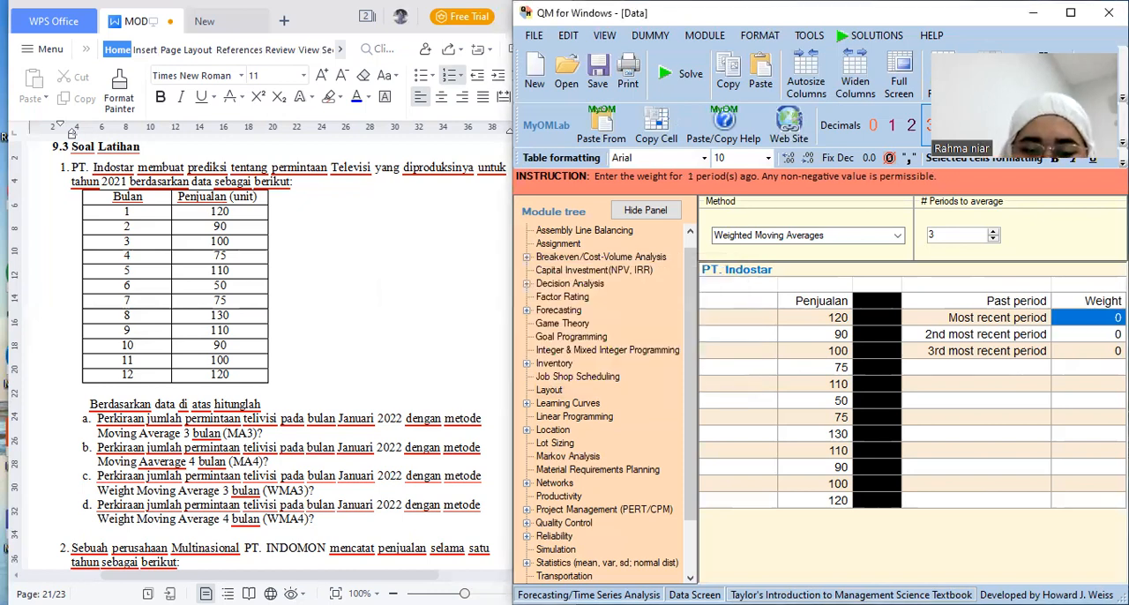
Enter weights of 0.5, 0.3 and 0.2 for the most recent, second and third most recent periods, and solve the forecast
text(0.5)
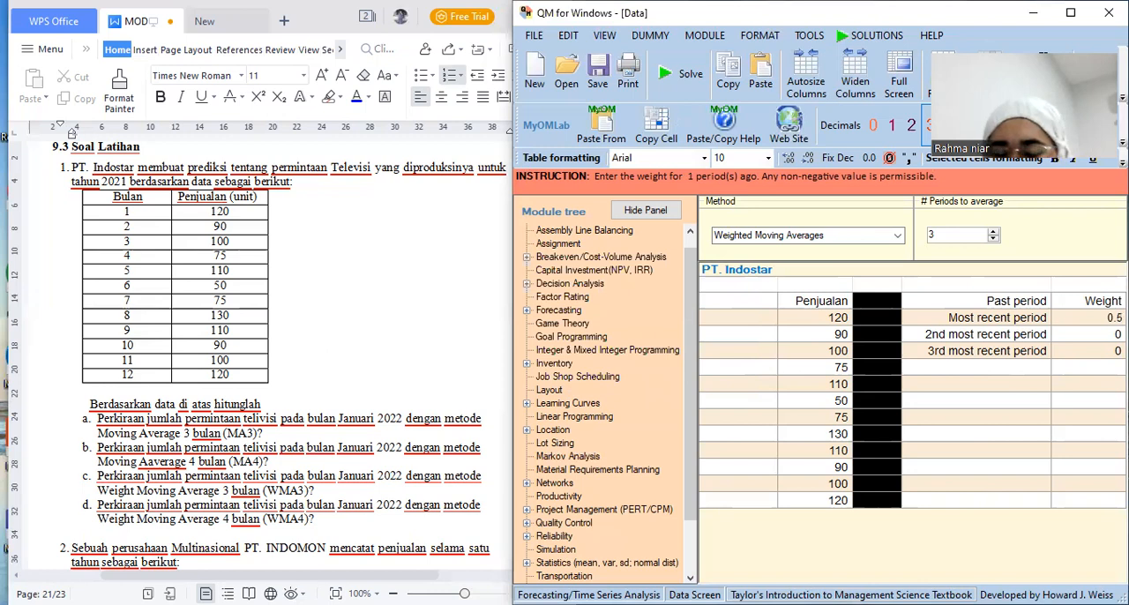
key(Return)
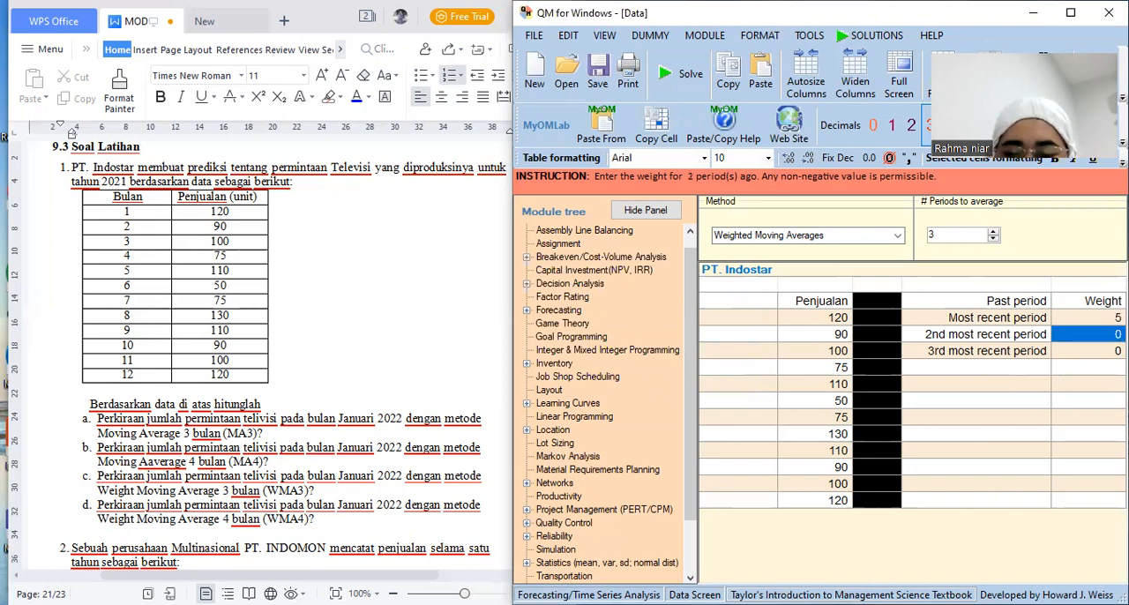
text(0.3)
key(Return)
text(0.2)
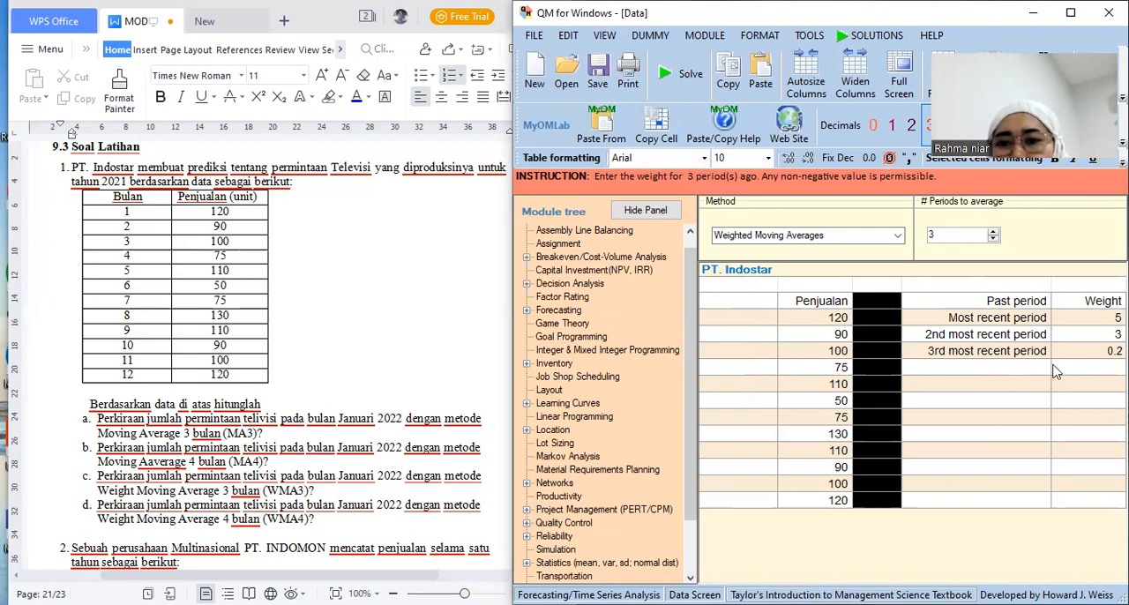
click(692, 84)
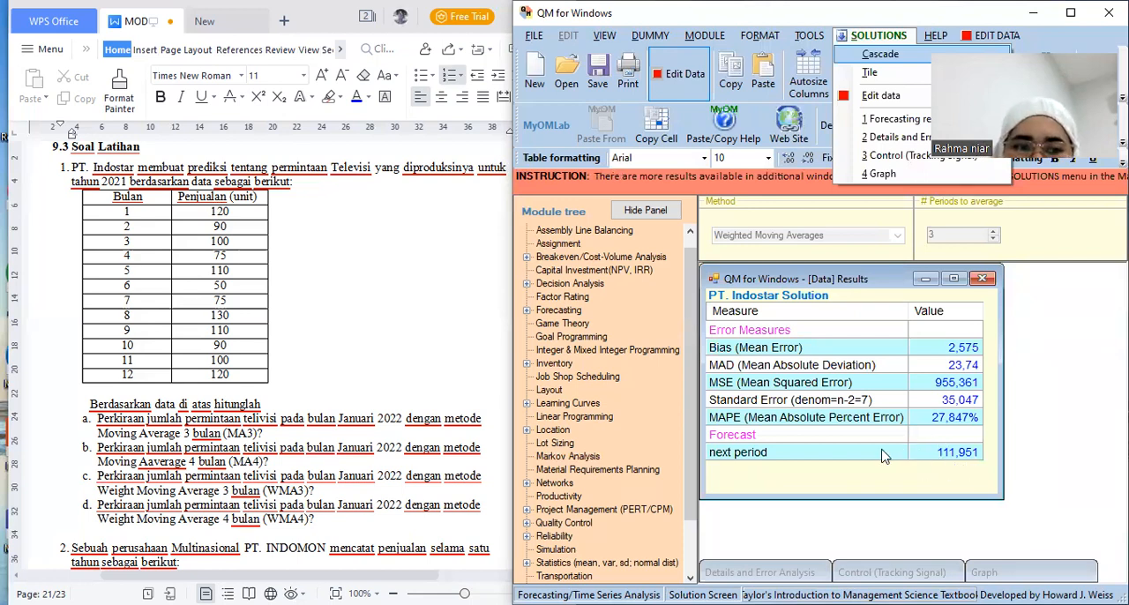
Extend the weighted moving average to 4 periods with a weight of 0.1 for the fourth most recent period, and solve it
click(695, 91)
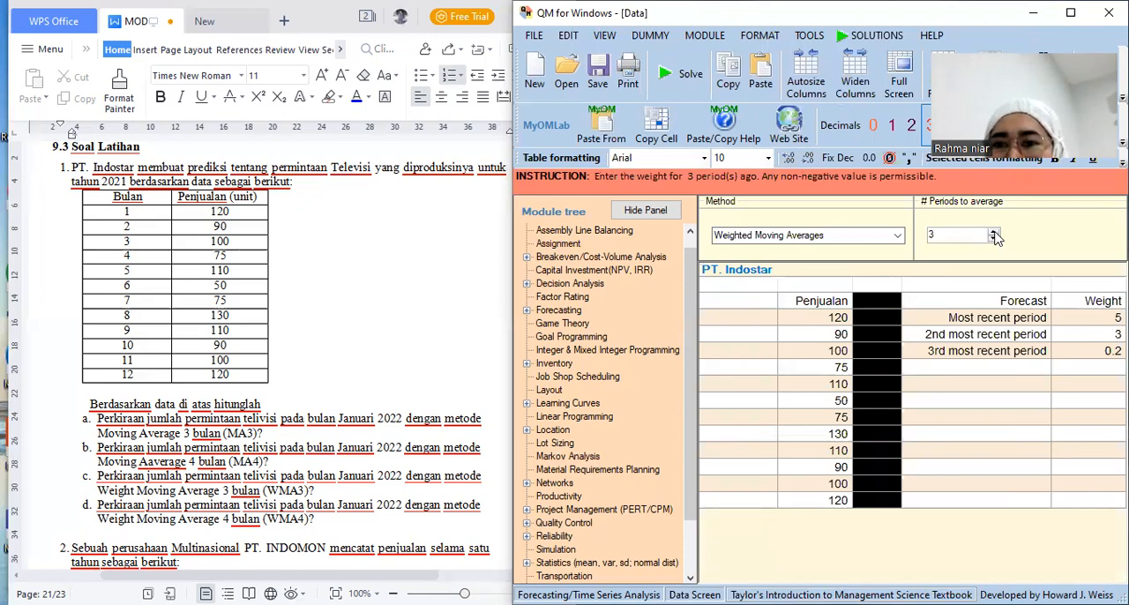
click(994, 234)
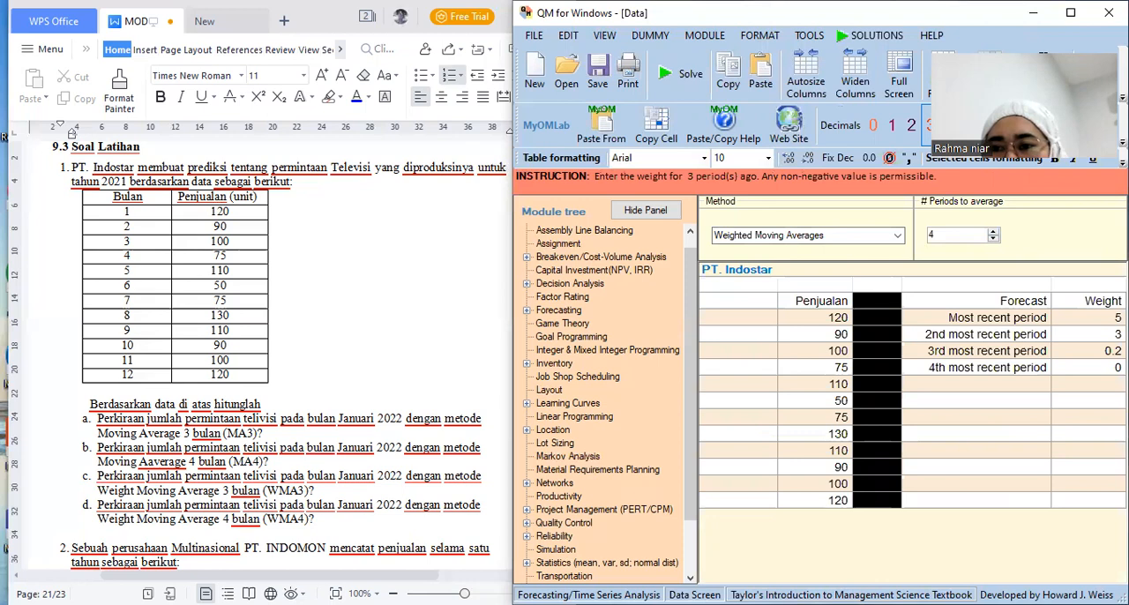
click(1089, 368)
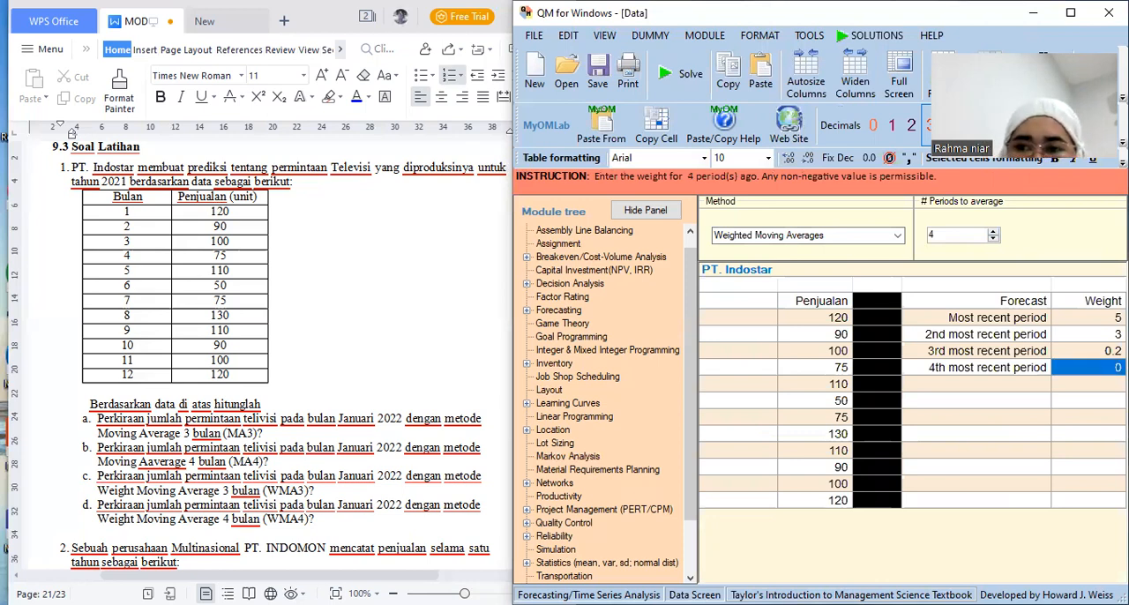
text(0.1)
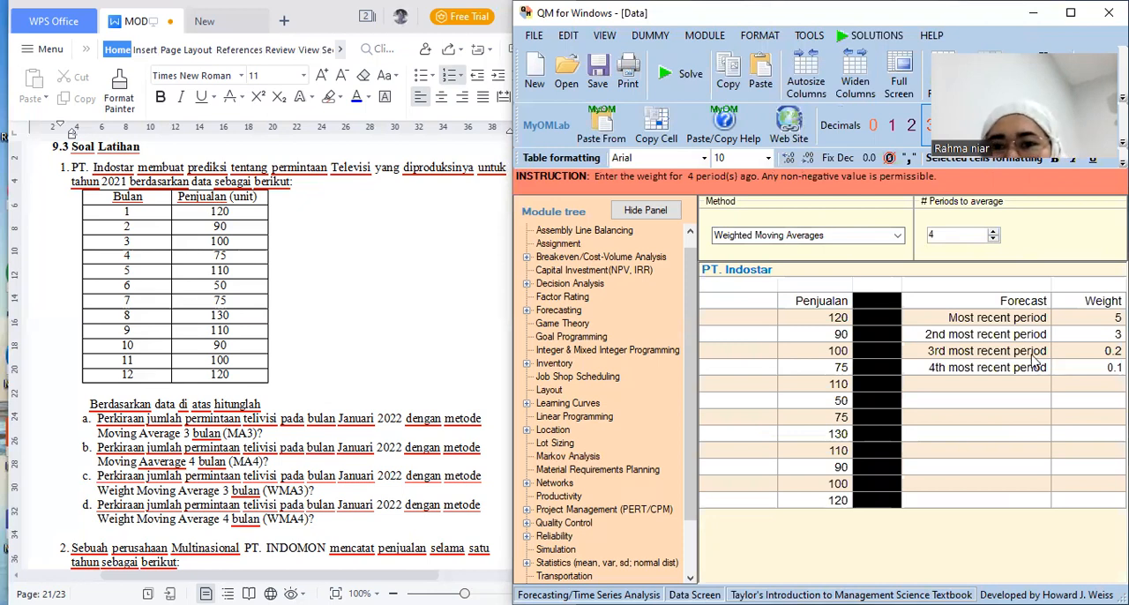
click(683, 88)
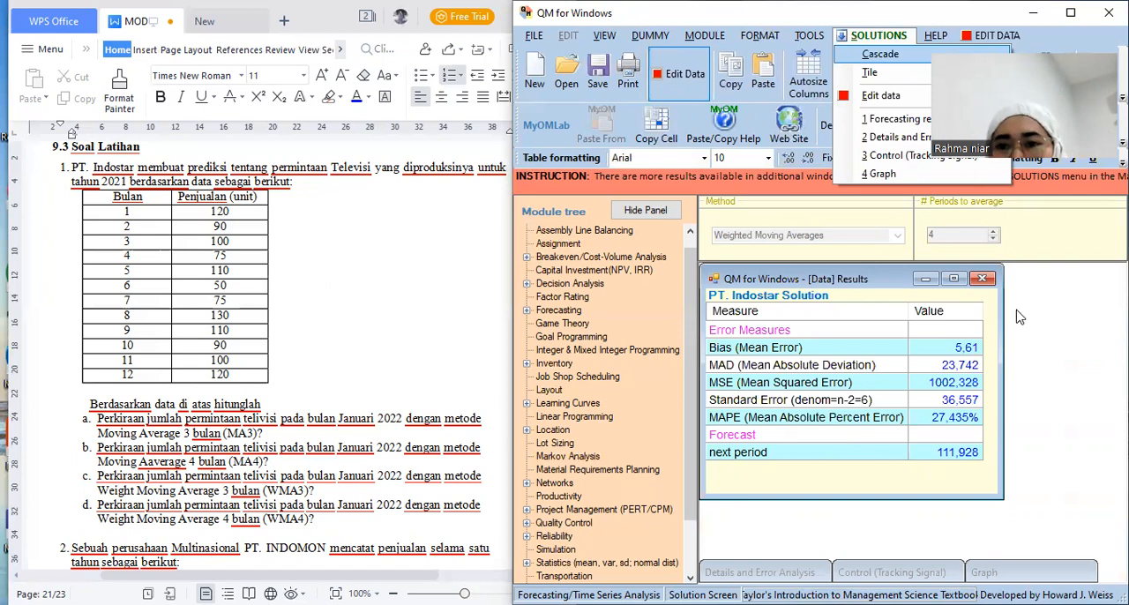
Save the PT. Indostar forecasting problem as FC 1 in the Aplikom Ekonomi 03 folder
click(589, 210)
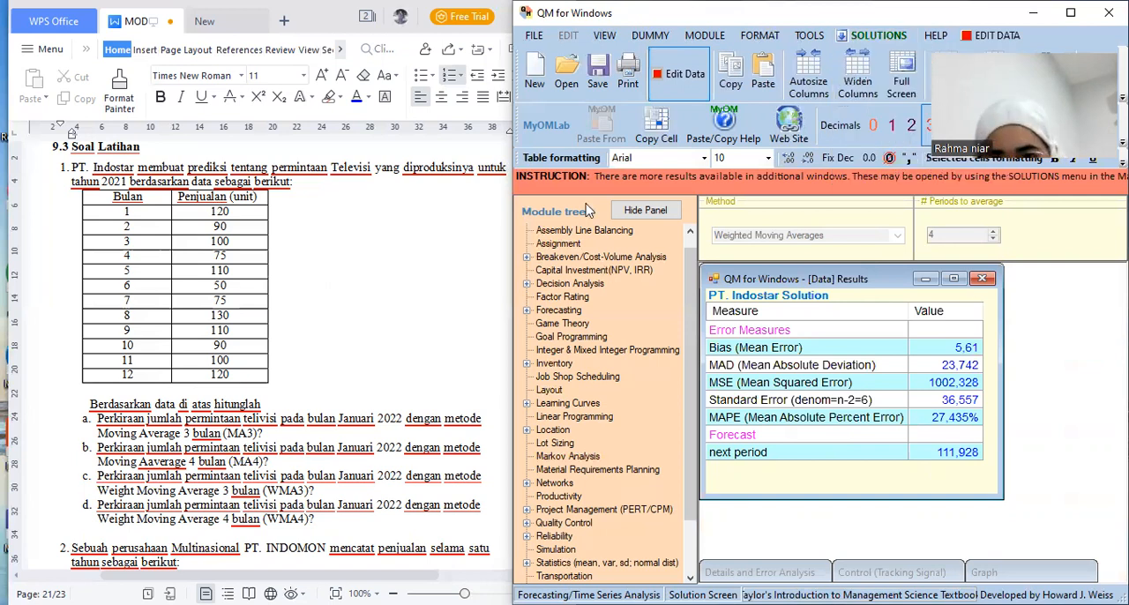
click(595, 85)
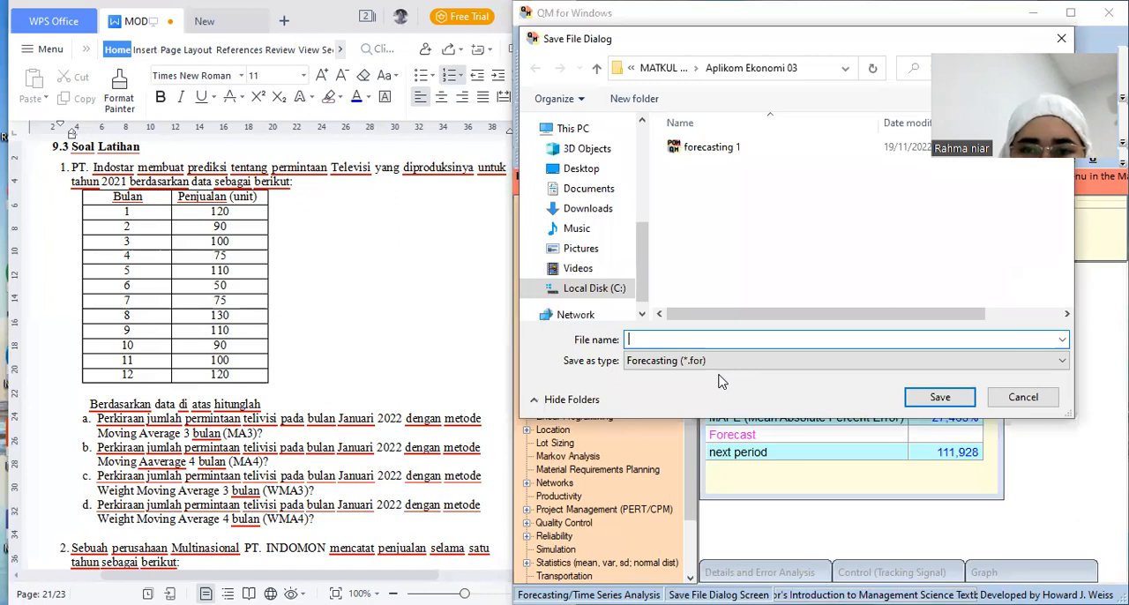
text(FC 1)
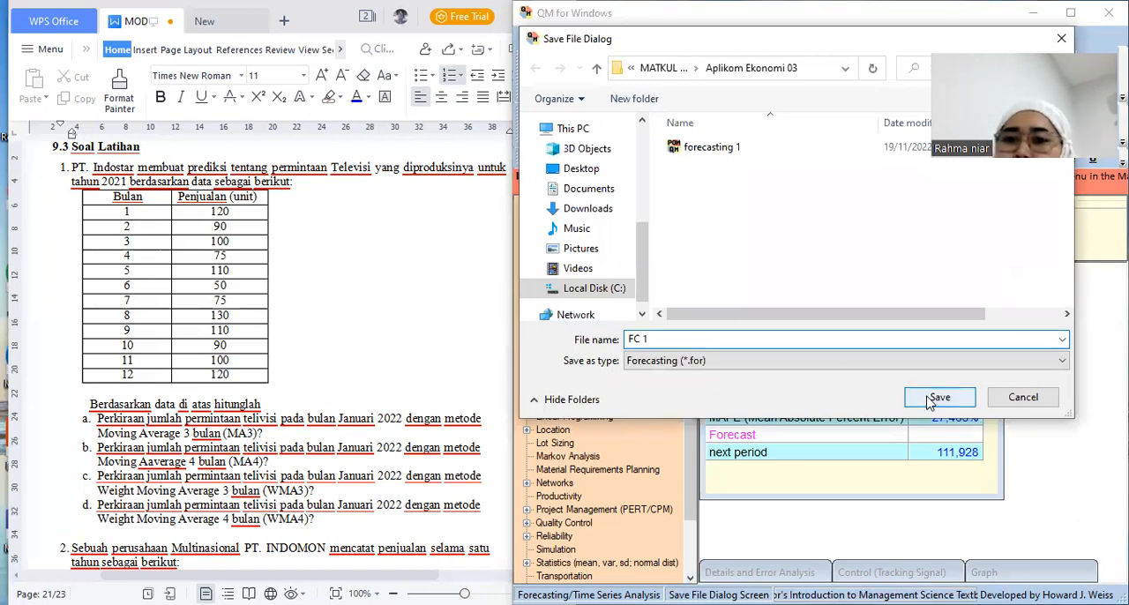
key(Return)
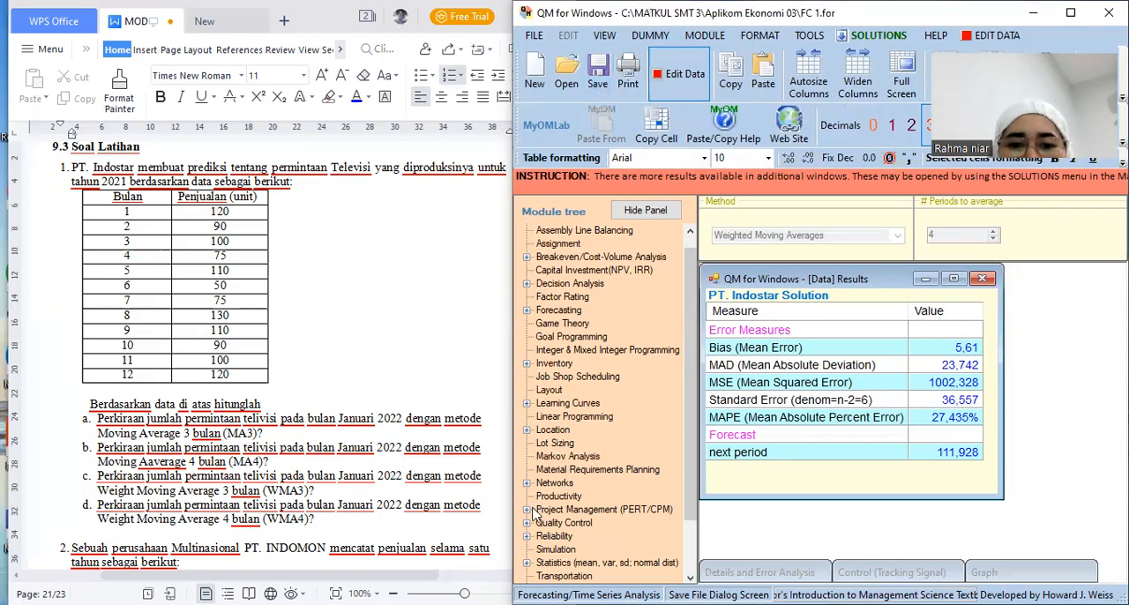
Bring exercise 2 into view in the document and start a new Forecasting data set for Time Series Analysis
click(272, 285)
scroll(533, 517, down, 5)
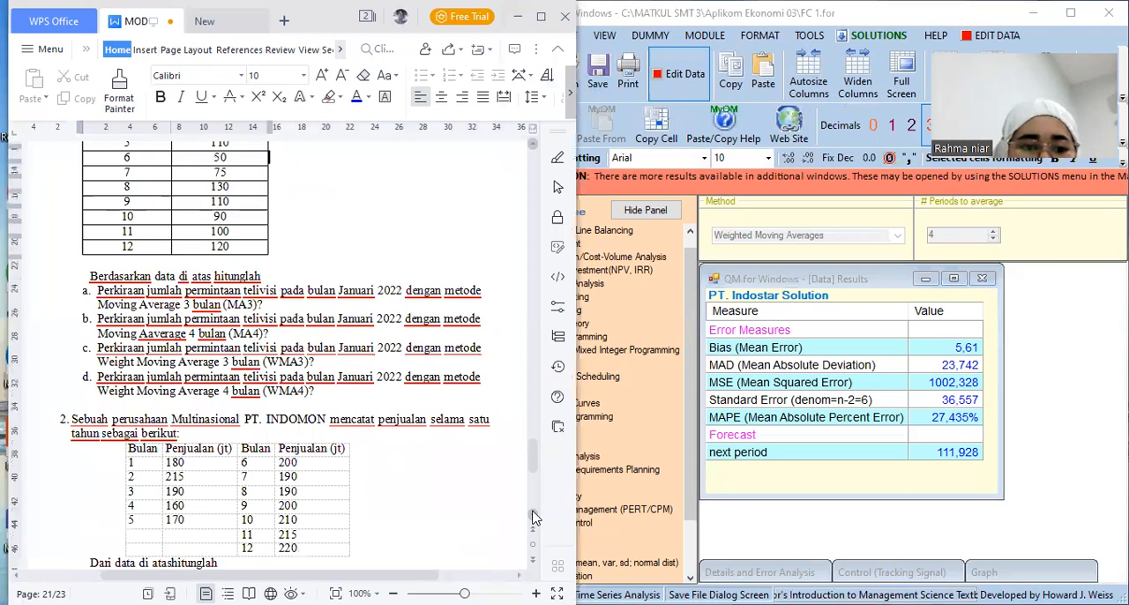
scroll(534, 518, down, 1)
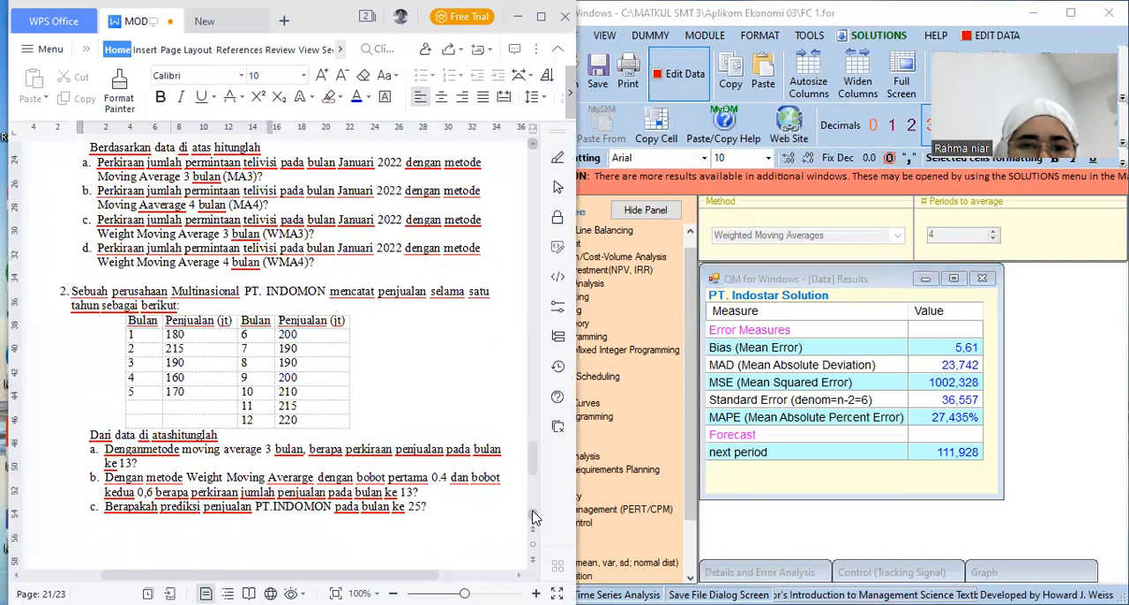
click(716, 40)
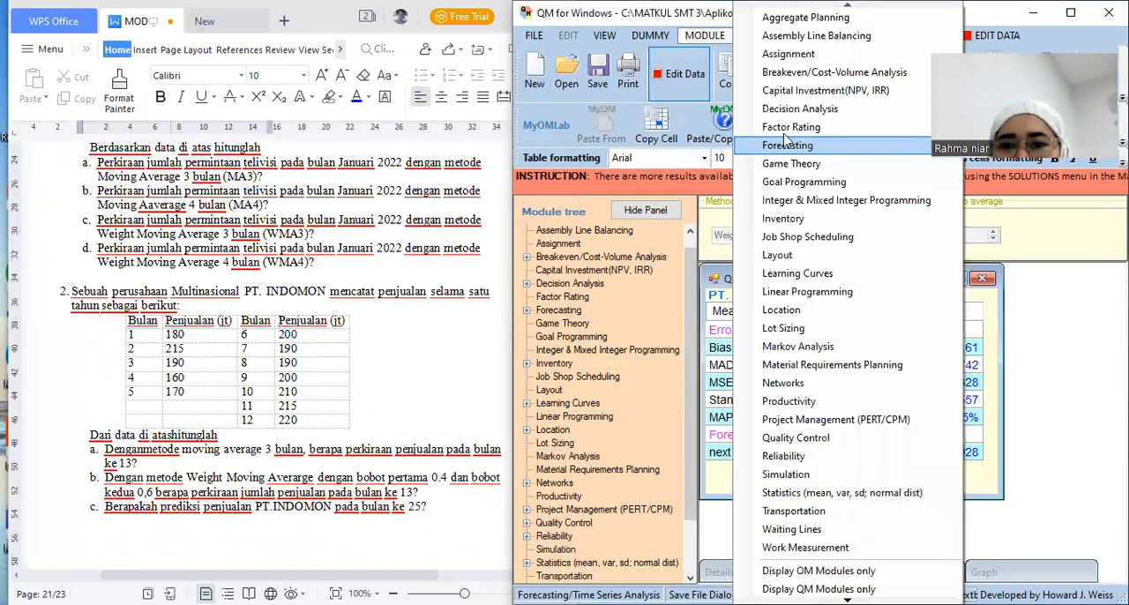
click(785, 143)
mouse_move(715, 61)
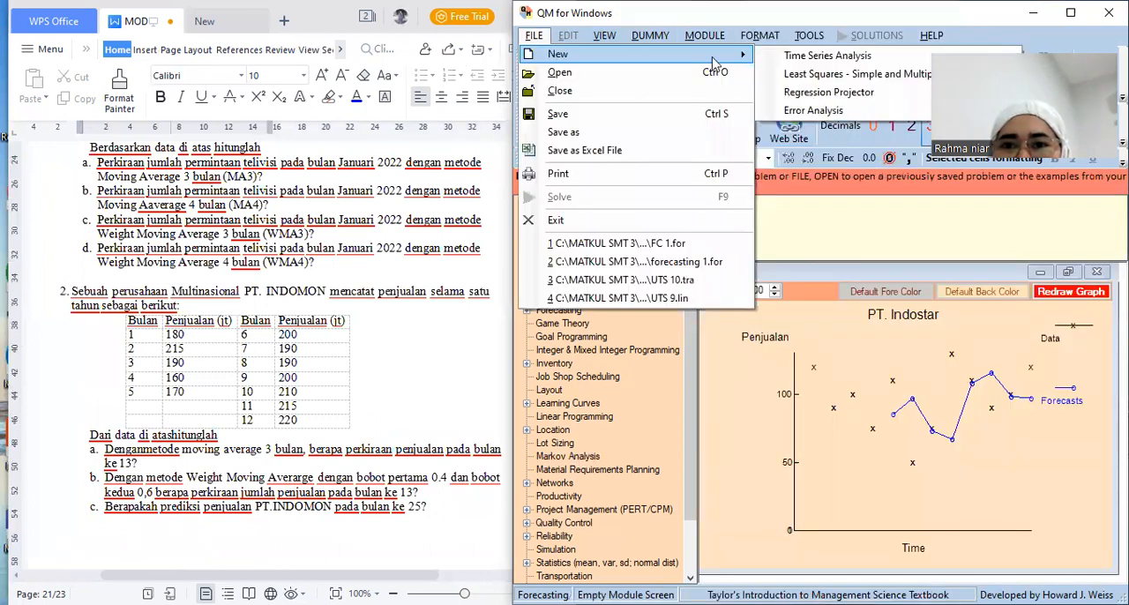
click(796, 60)
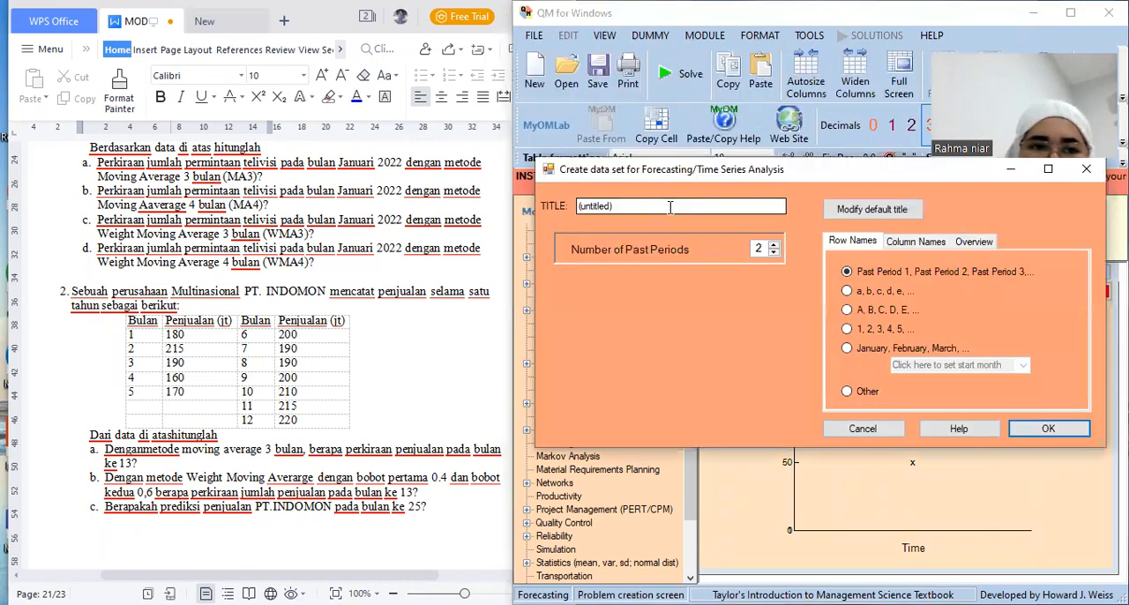
Replace the default title of the new data set with PT. INDOMON
key(BackSpace)
key(BackSpace)
key(BackSpace)
key(BackSpace)
key(BackSpace)
key(BackSpace)
key(BackSpace)
key(BackSpace)
key(BackSpace)
key(BackSpace)
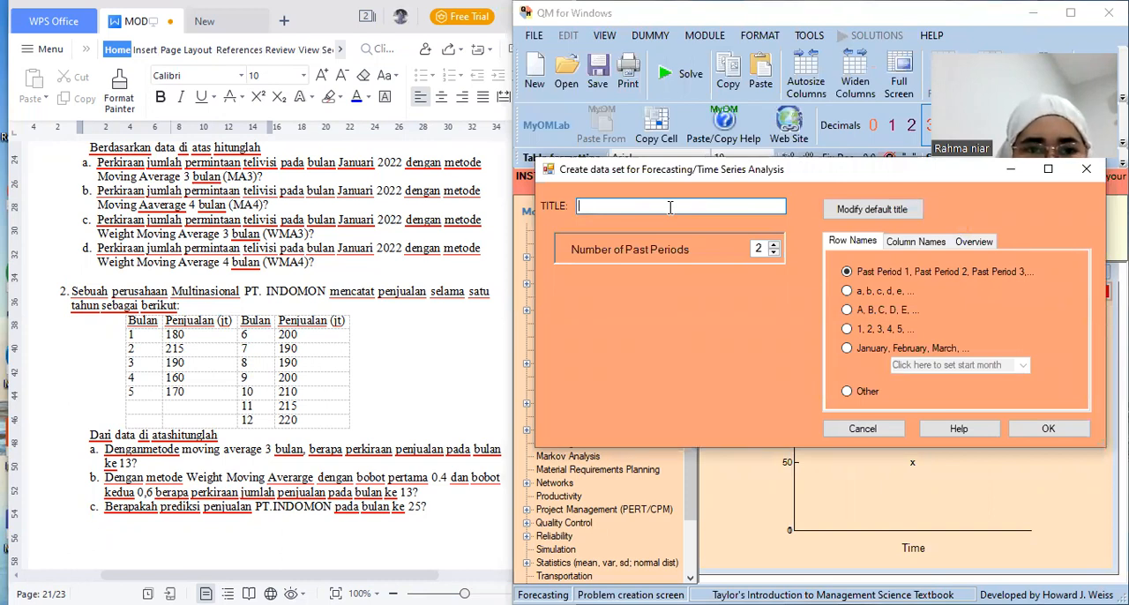
text(PT. INDOMON)
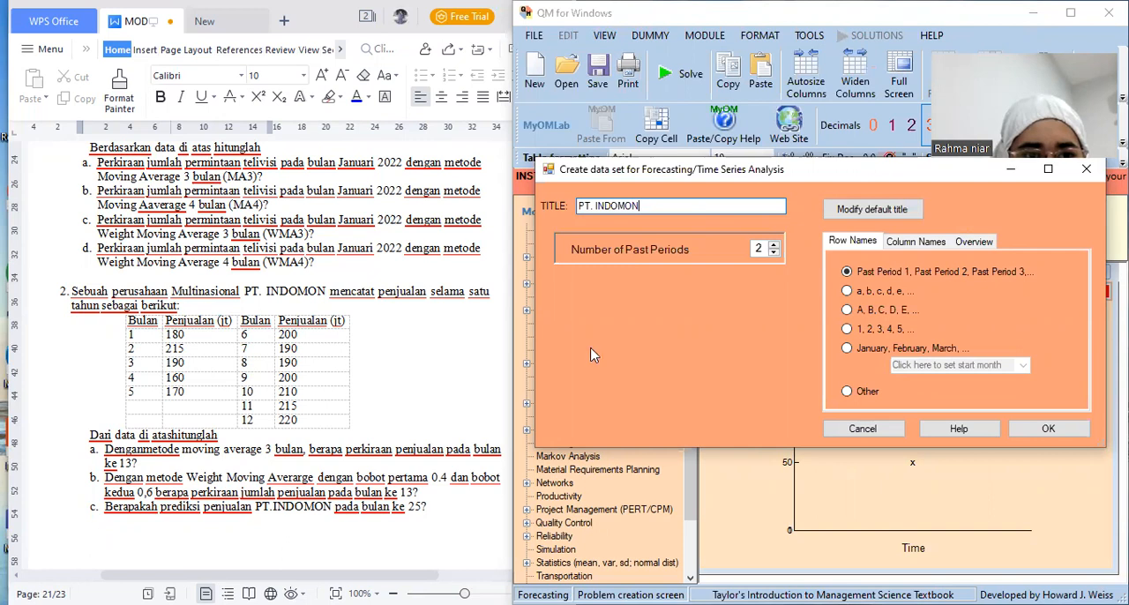
Set the number of past periods to 12, name the rows 1, 2, 3, 4, 5, and create the data set
click(775, 245)
click(774, 245)
click(774, 246)
click(774, 245)
click(774, 246)
click(774, 245)
click(774, 245)
click(774, 245)
click(774, 246)
click(774, 245)
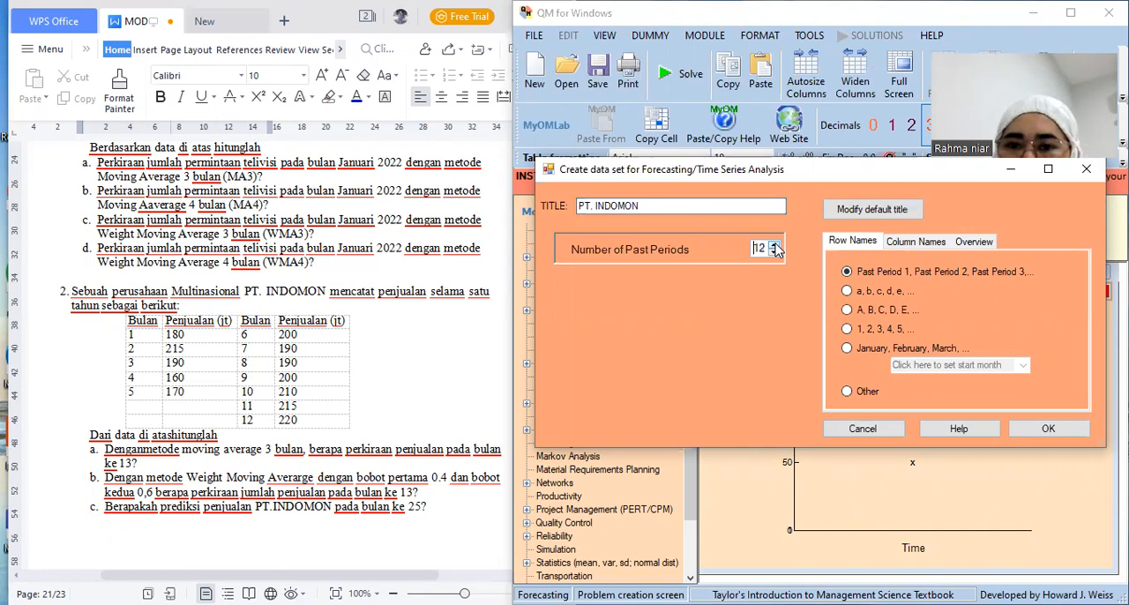
click(847, 329)
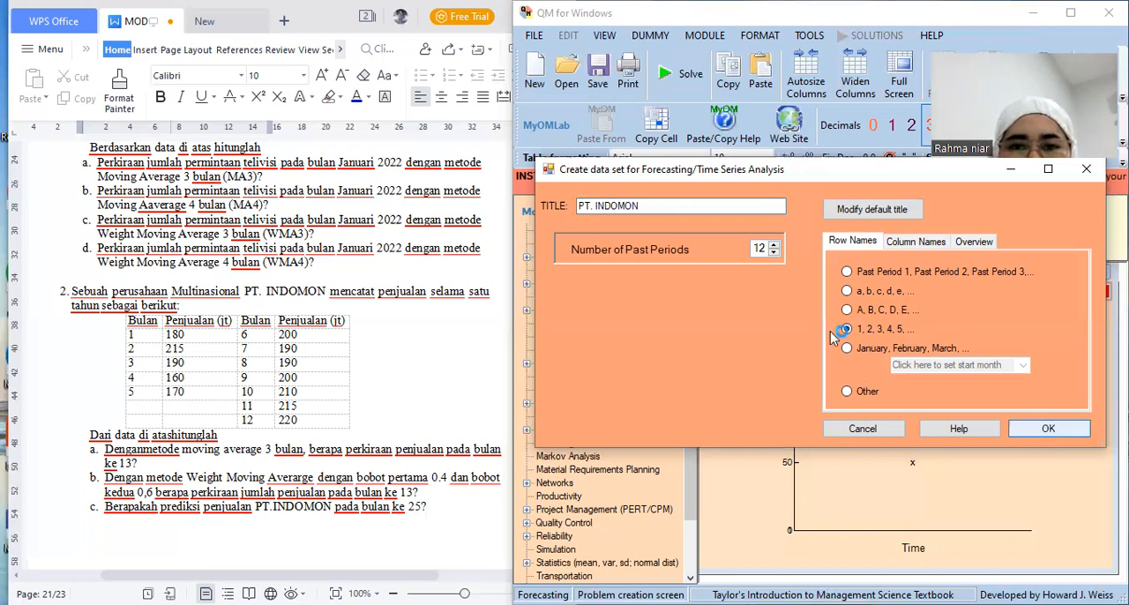
key(Return)
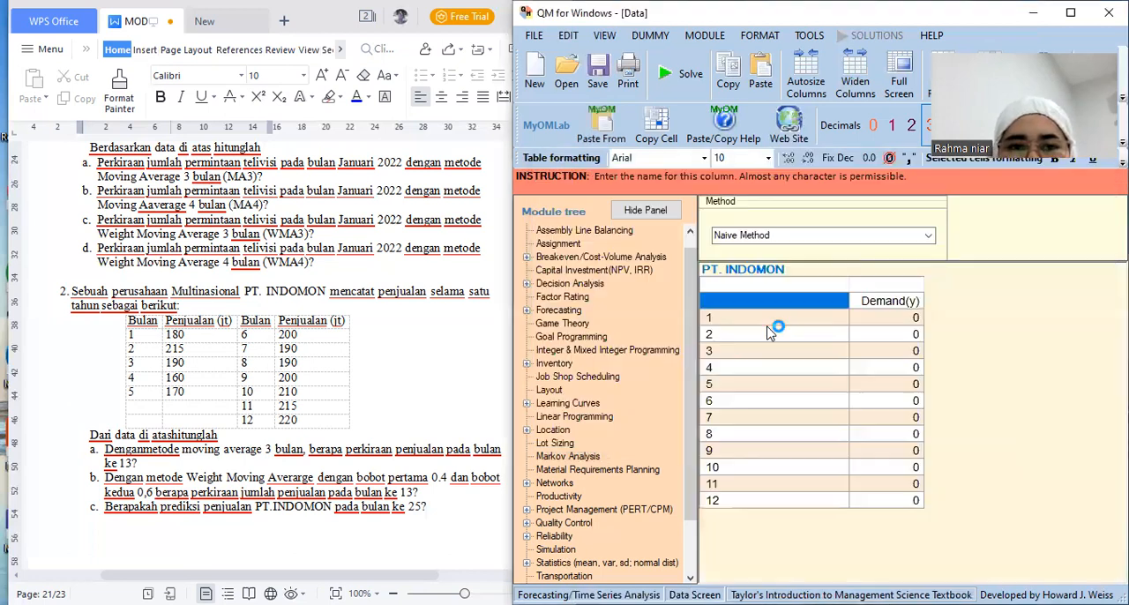
Rename the Demand(y) column of the PT. INDOMON data table to Penjualan
click(878, 304)
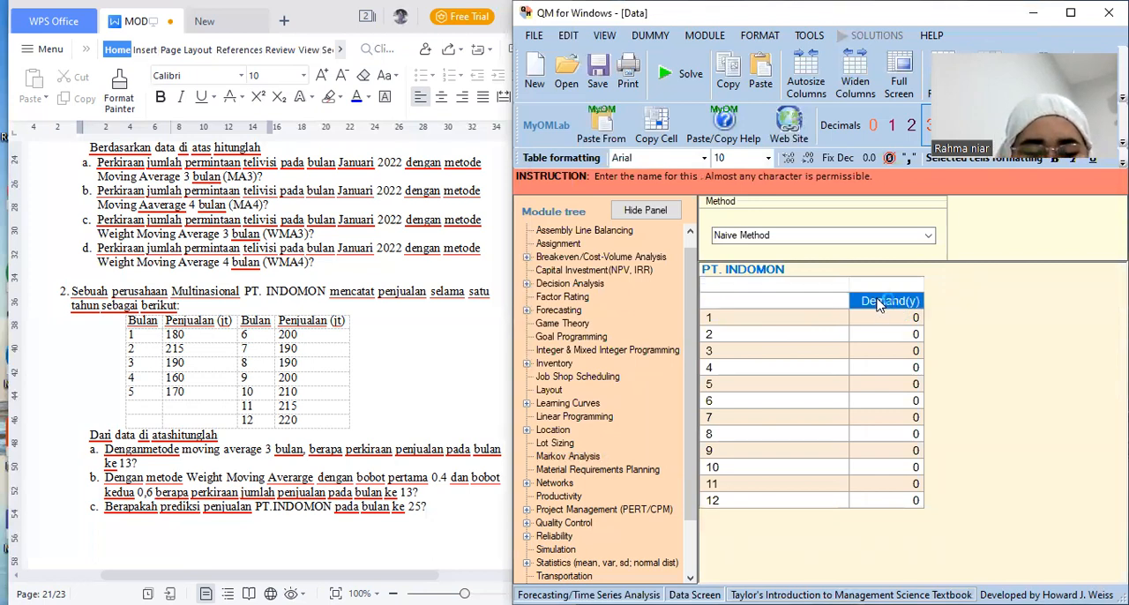
text(Penju)
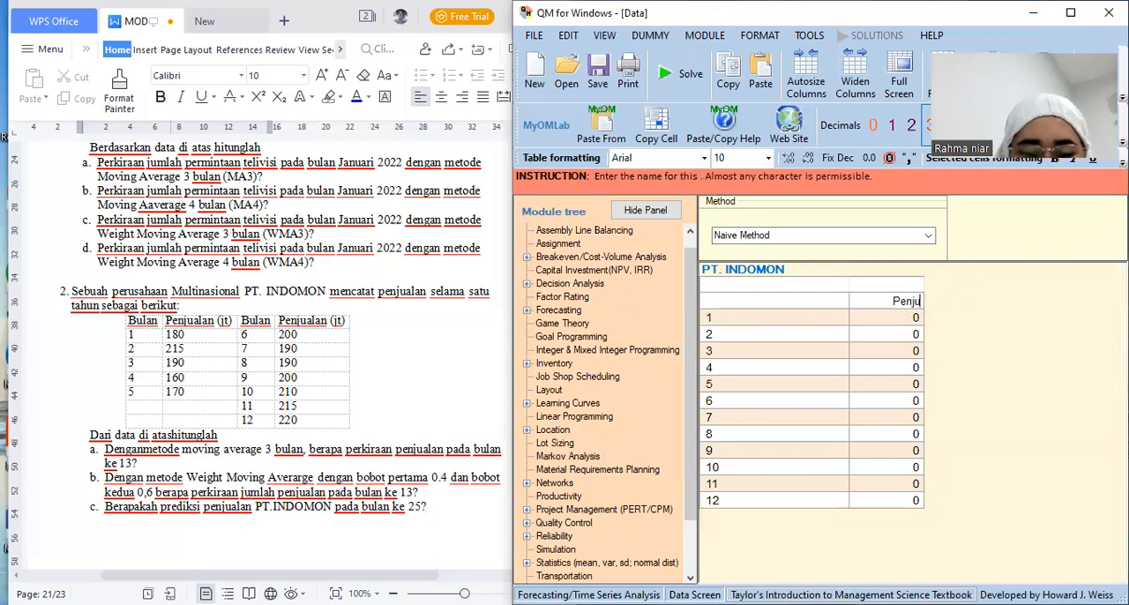
text(alan)
key(Return)
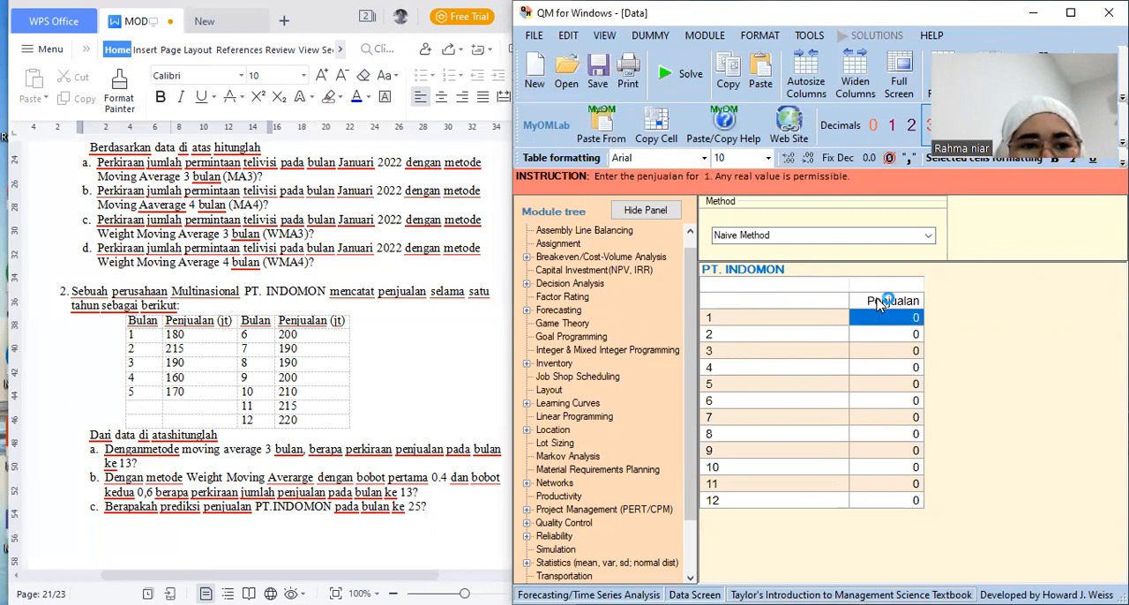
Enter the Penjualan values for periods 1 to 5 as 180, 215, 190, 160 and 170
text(180)
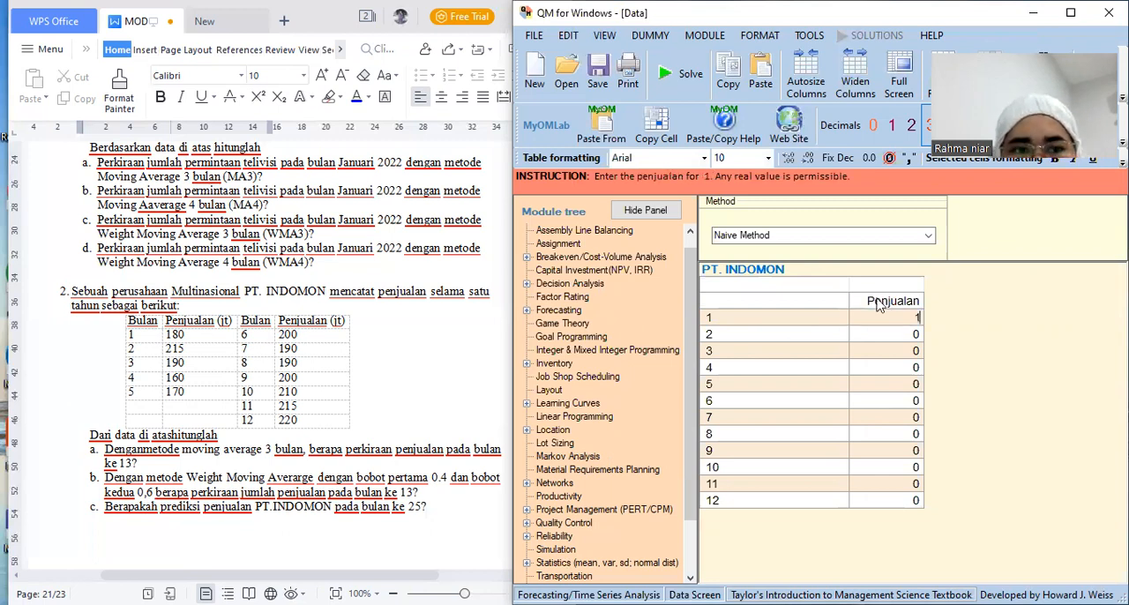
key(Return)
text(215)
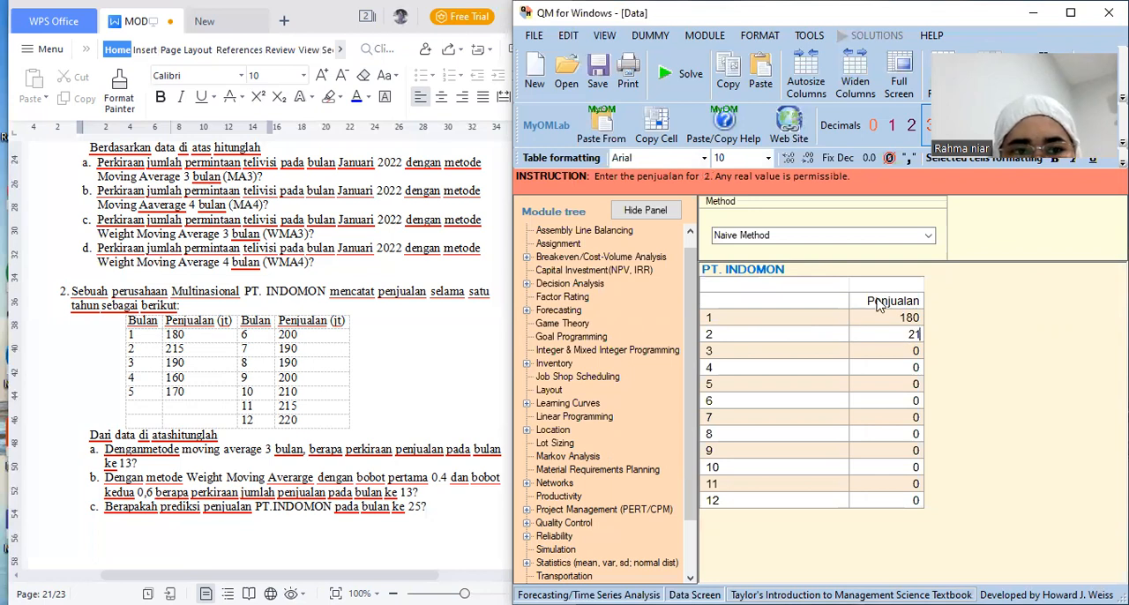
key(Return)
text(190)
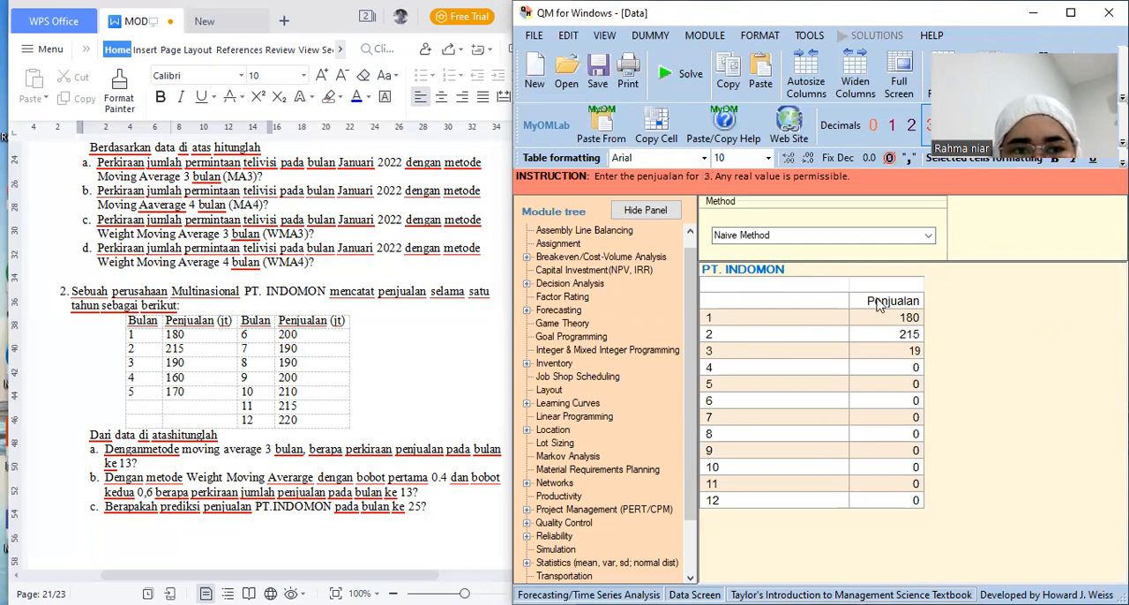
key(Return)
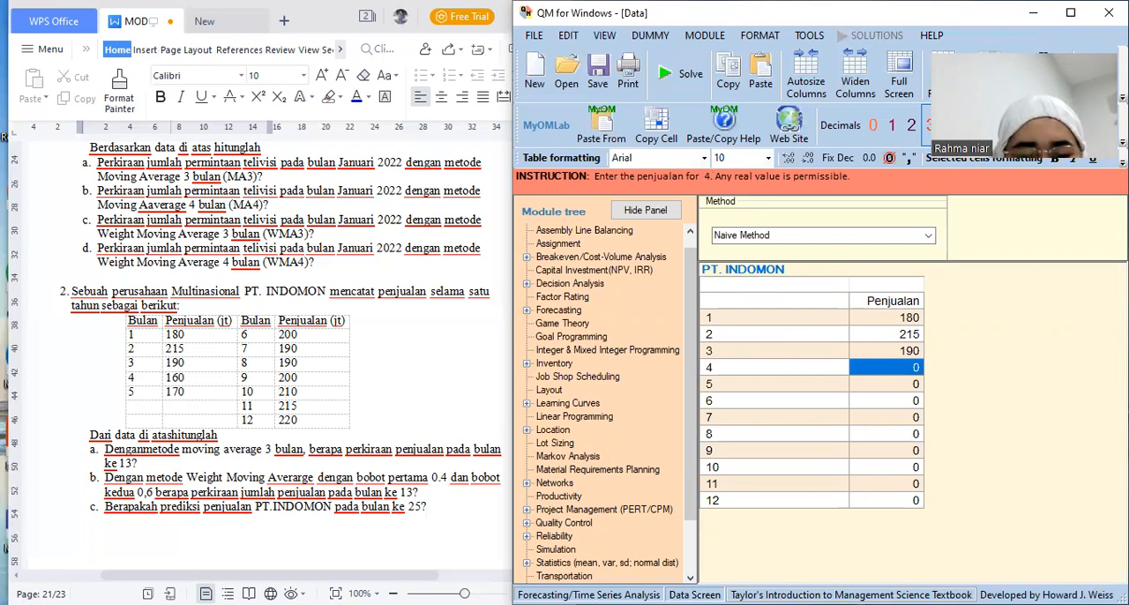
text(16)
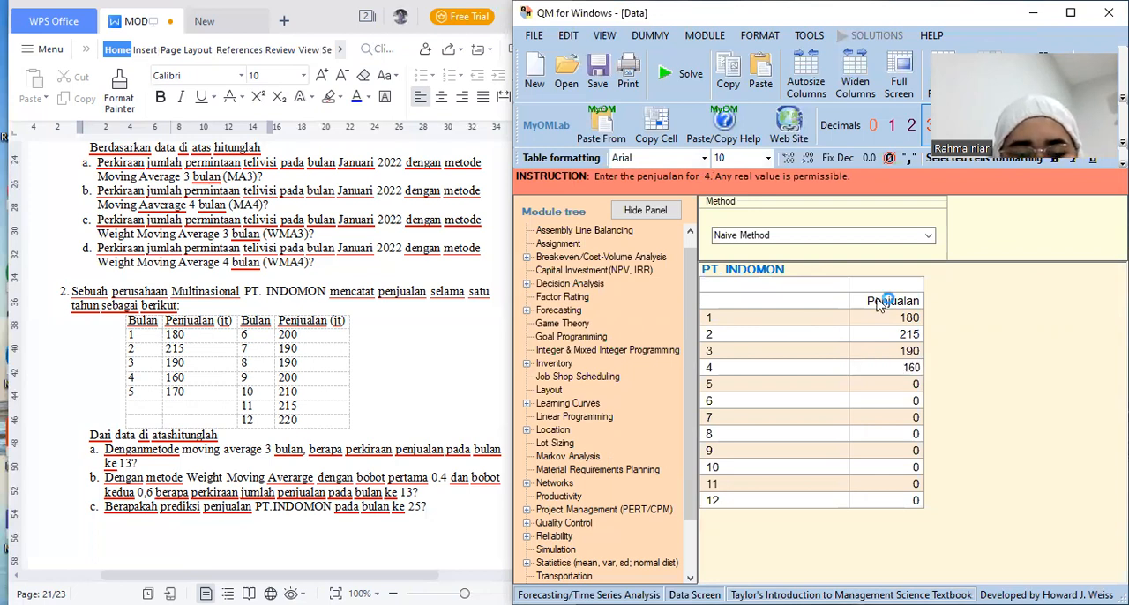
text(0)
key(Return)
text(170)
key(Return)
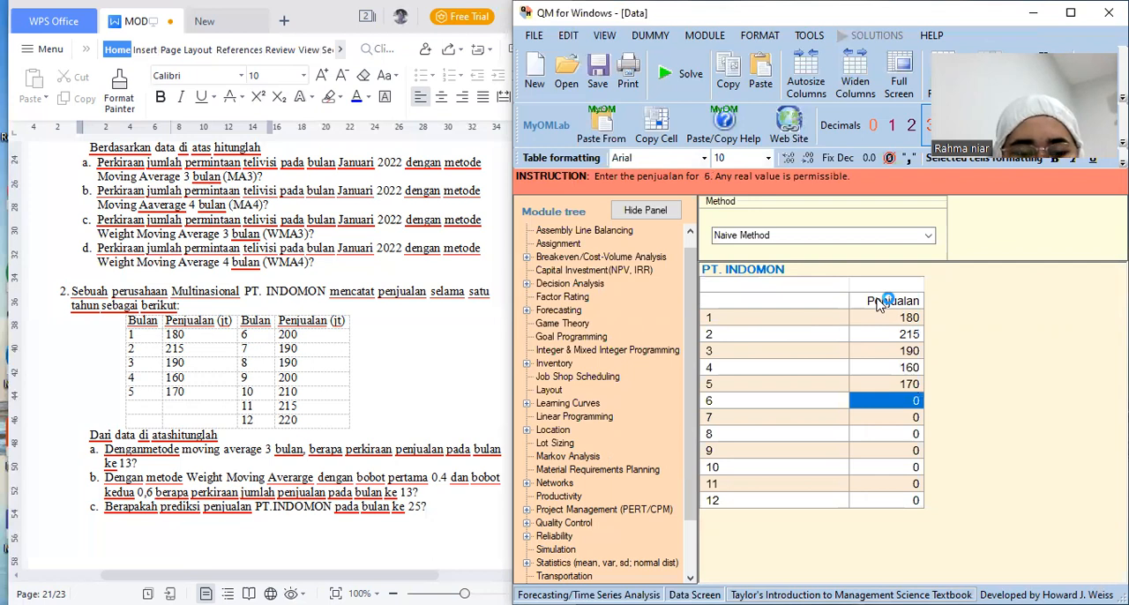
Enter the Penjualan values for periods 6 to 9 as 200, 190, 190 and 200
text(200)
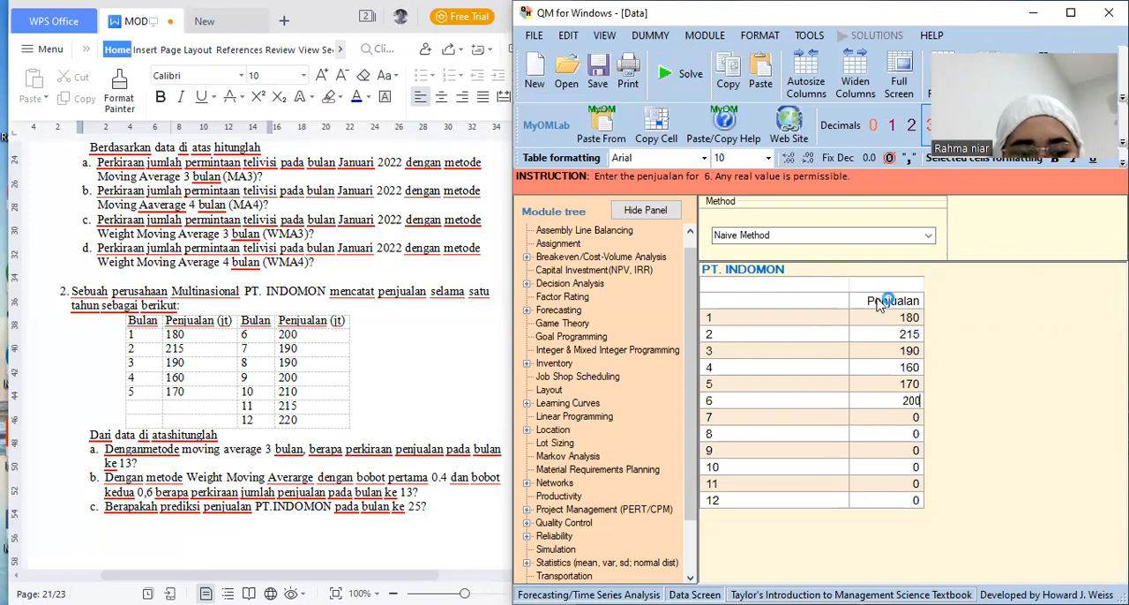
key(Return)
text(190)
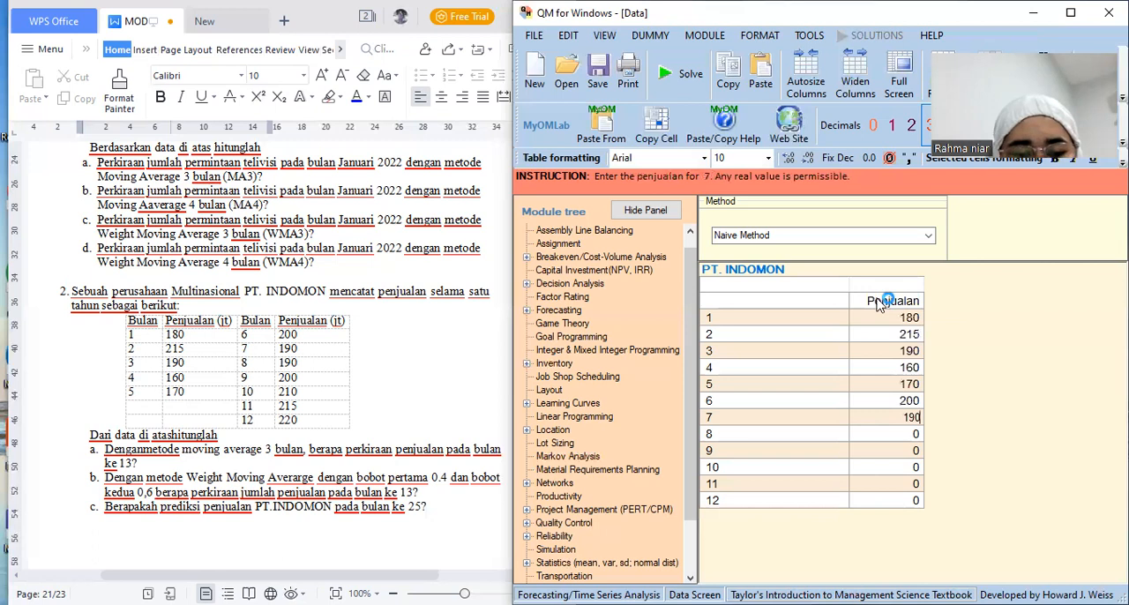
key(Return)
text(190)
key(Return)
text(2000)
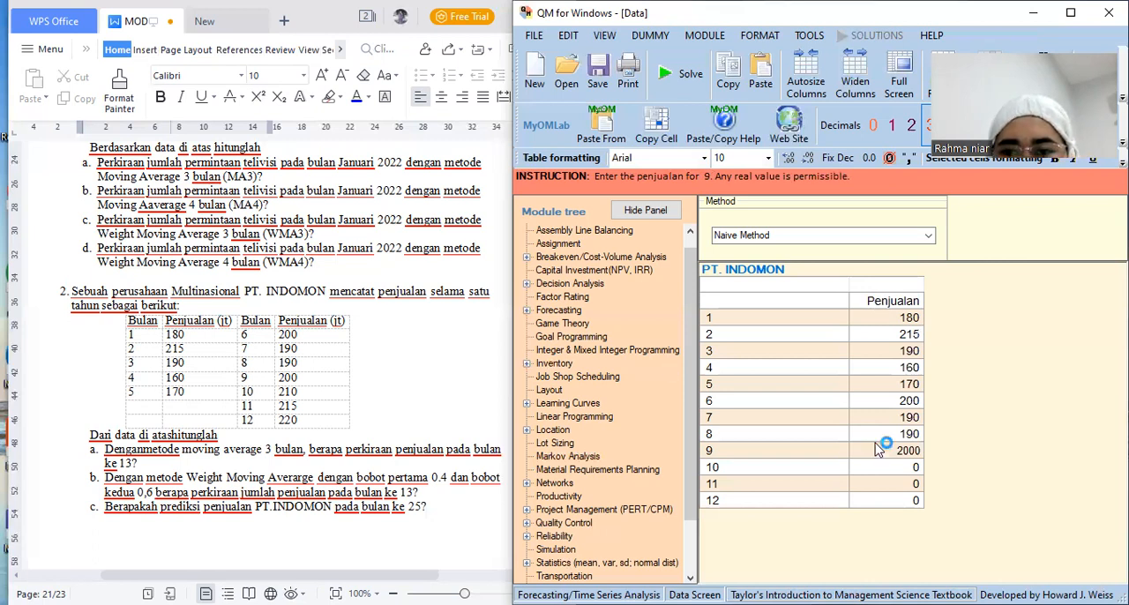
key(BackSpace)
key(Return)
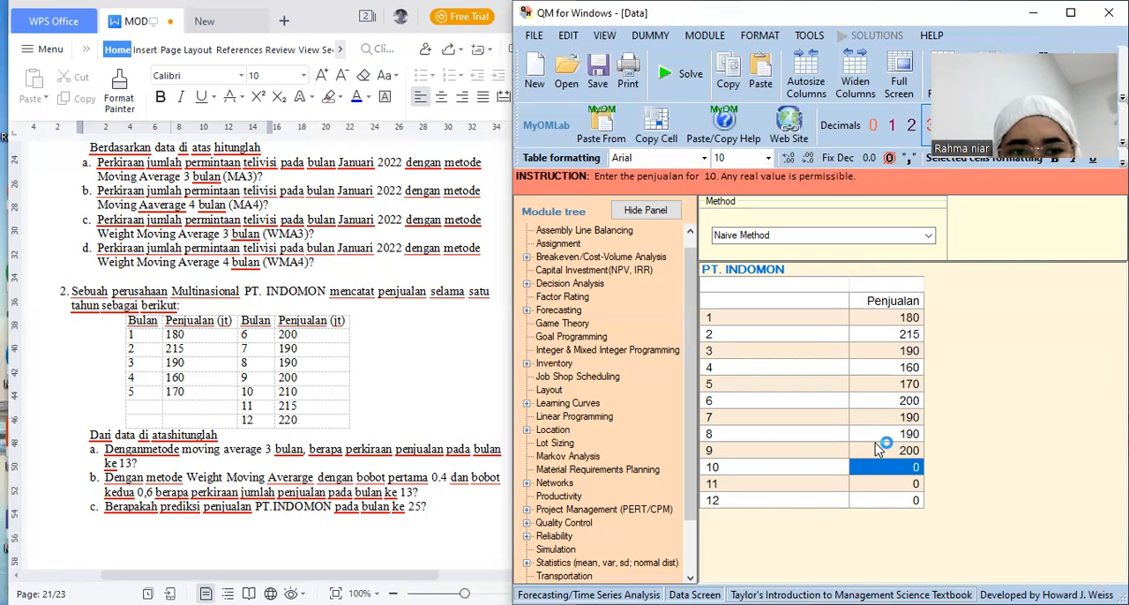
Enter the Penjualan values for periods 10 to 12 as 210, 215 and 220
text(2)
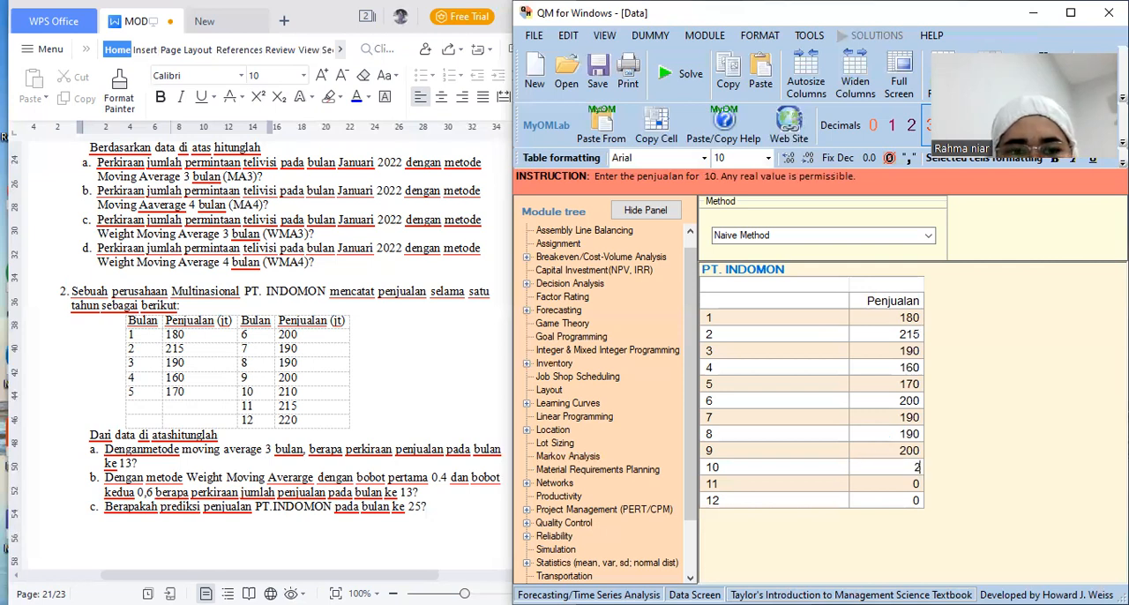
text(10)
key(Return)
text(215)
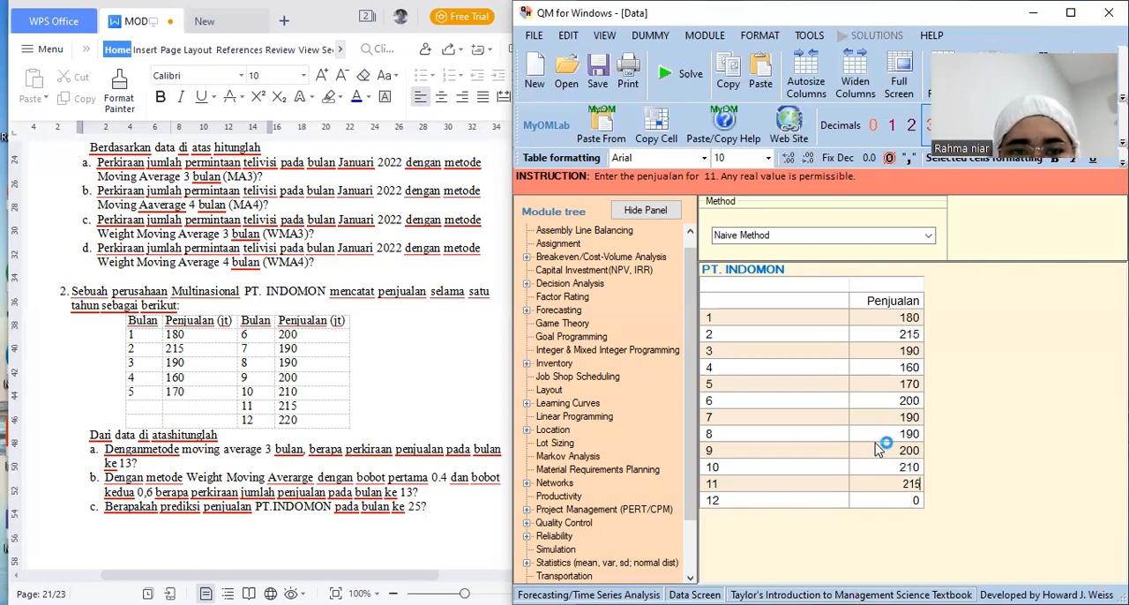
key(Return)
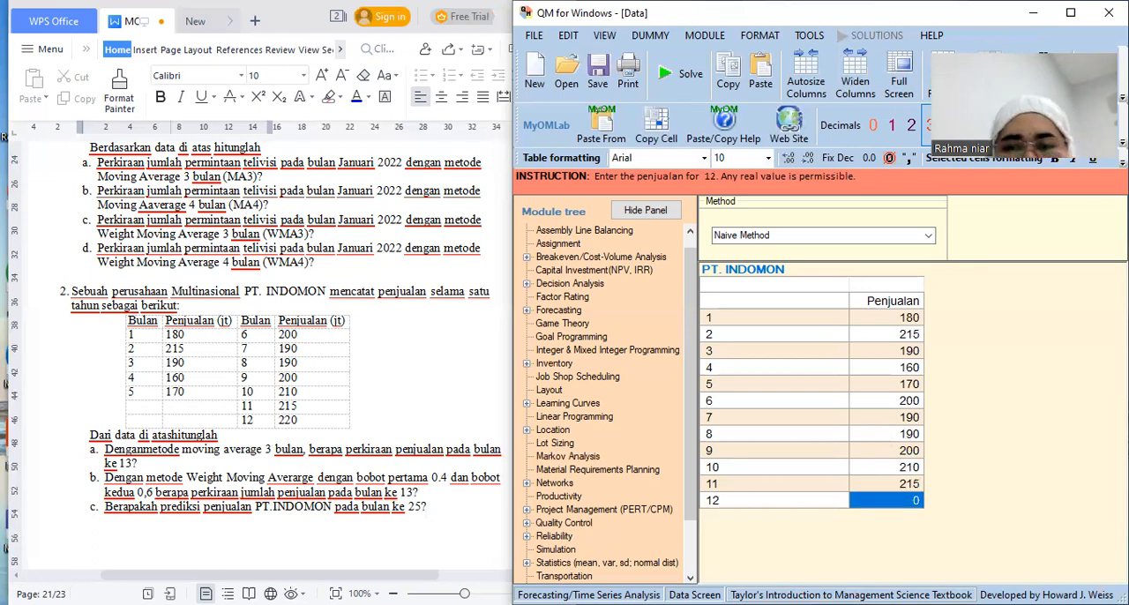
text(220)
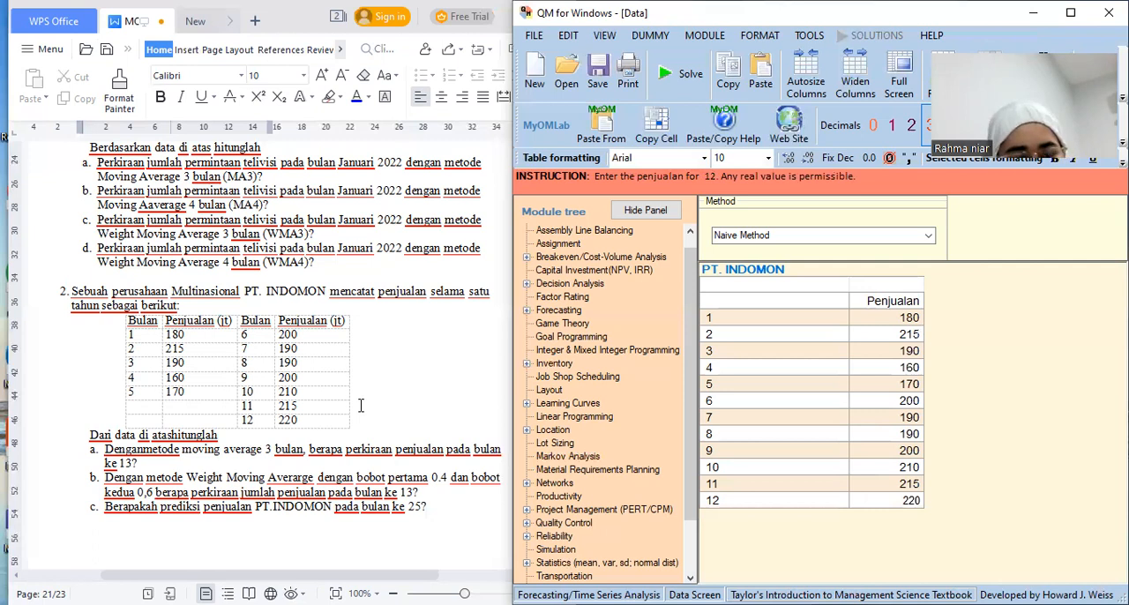
Set the forecasting method to Linear Trend Line Model and solve the PT. INDOMON problem
click(318, 469)
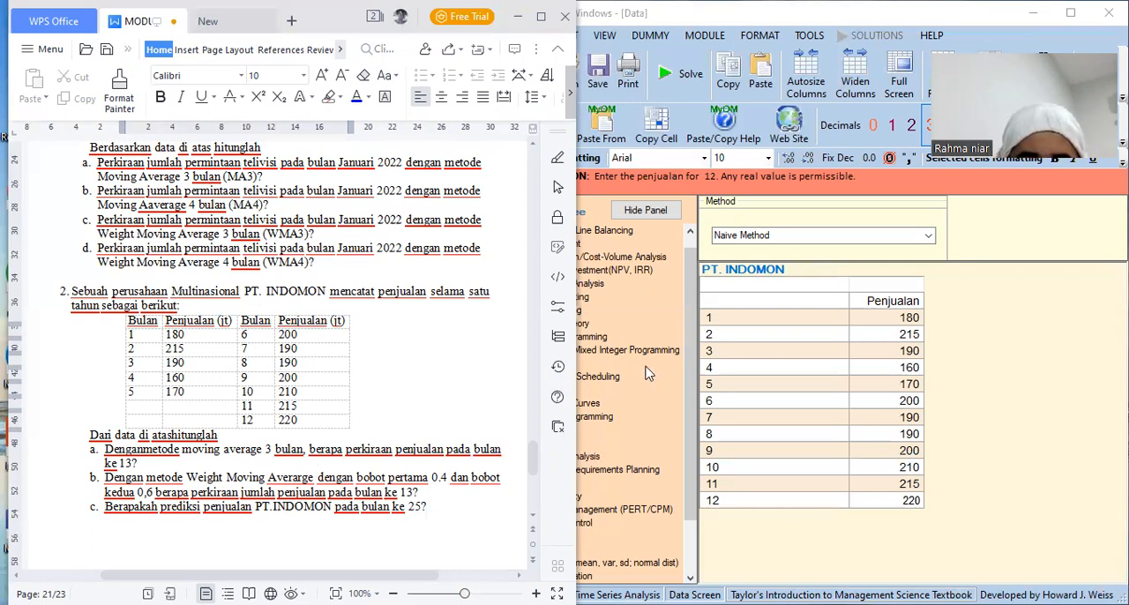
click(937, 243)
click(928, 236)
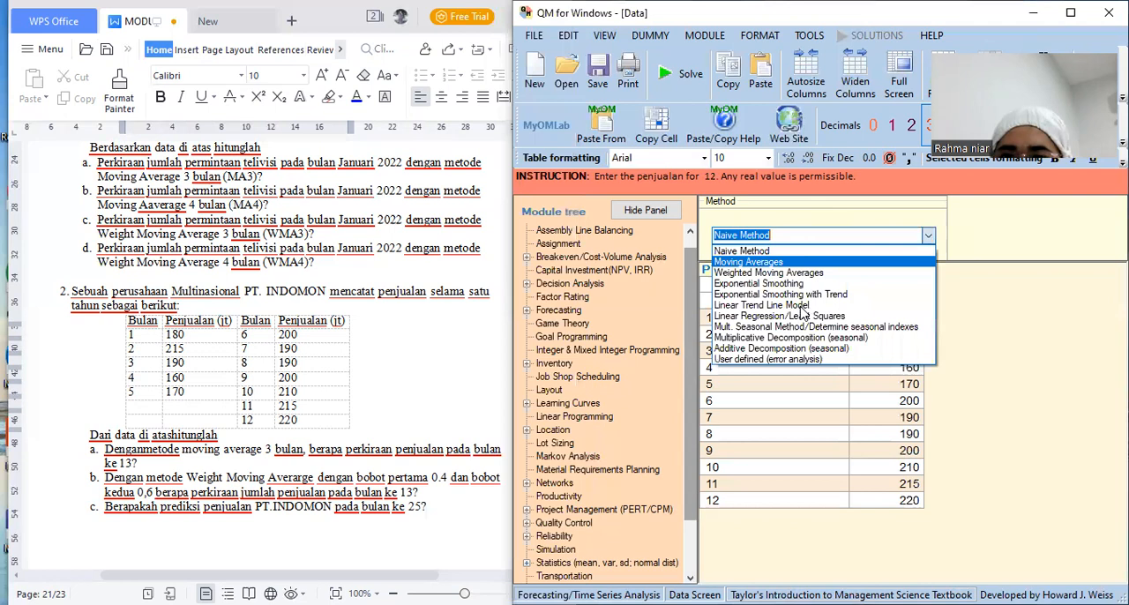
click(801, 305)
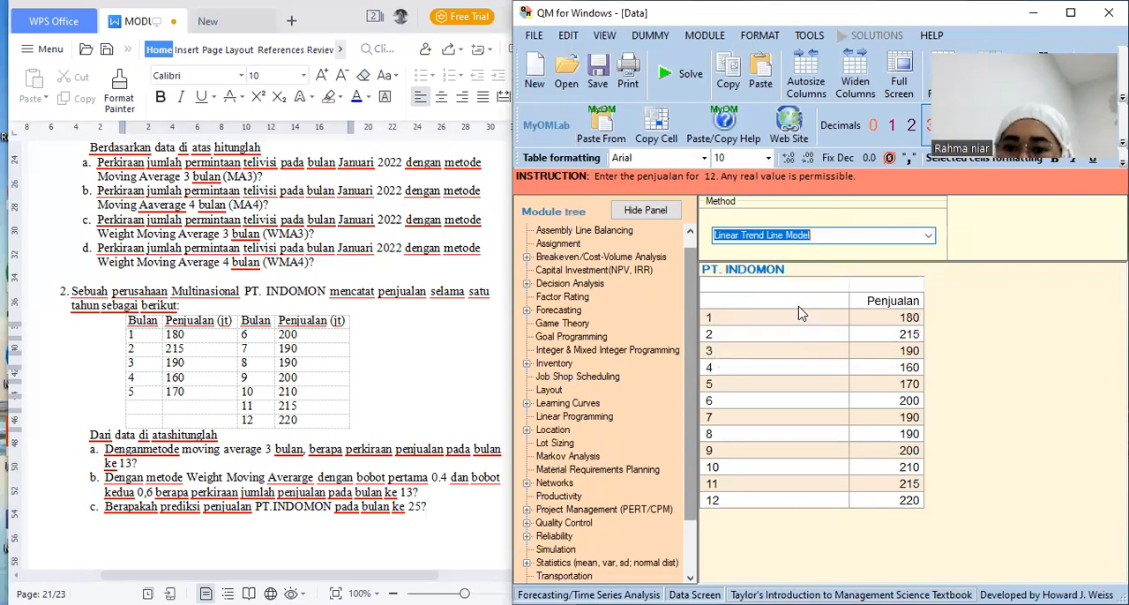
click(674, 70)
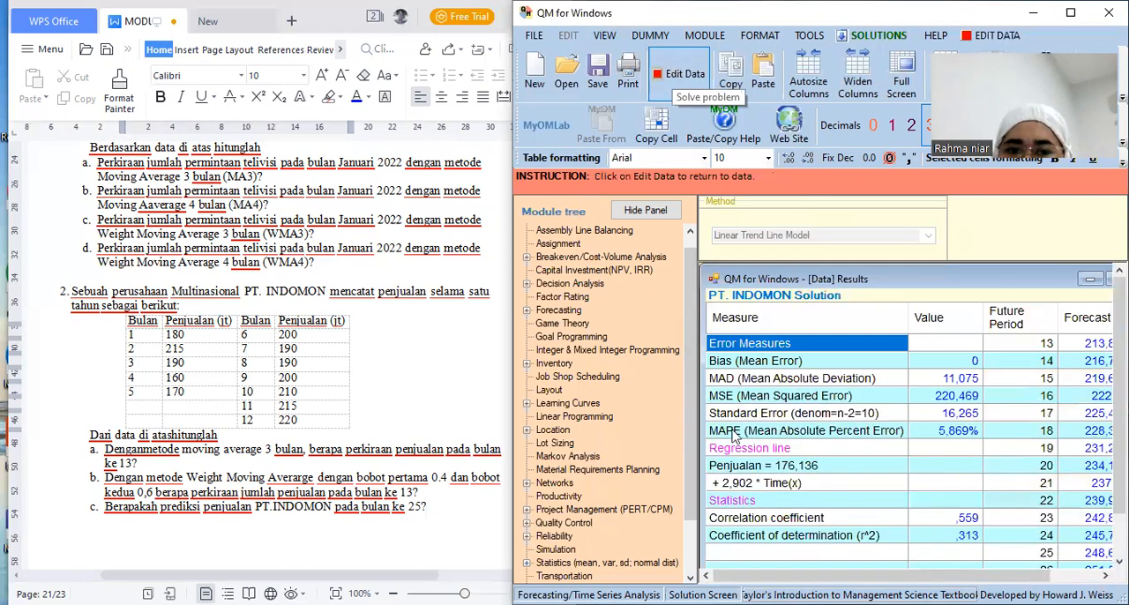
Examine the linear trend forecasts for the future periods up to 26 and display the solution graph
click(878, 36)
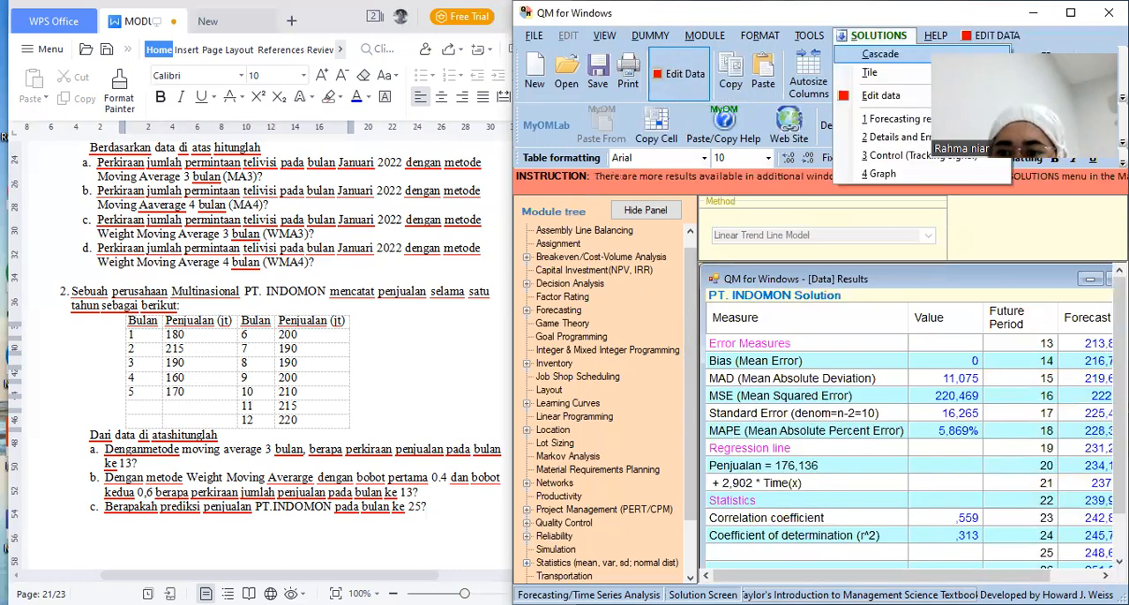
click(1119, 562)
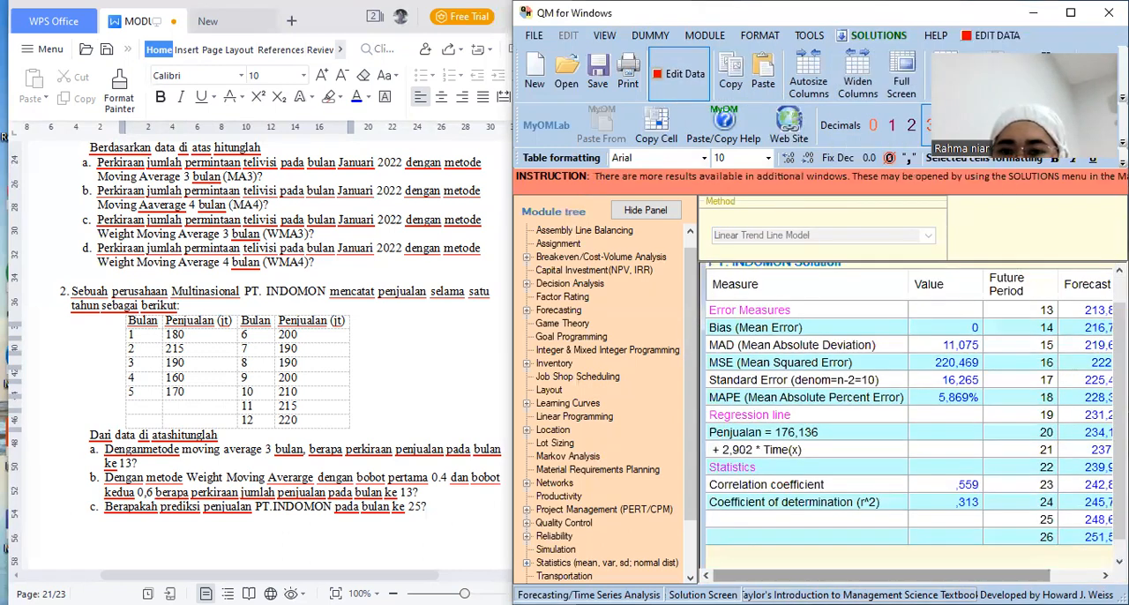
click(1105, 576)
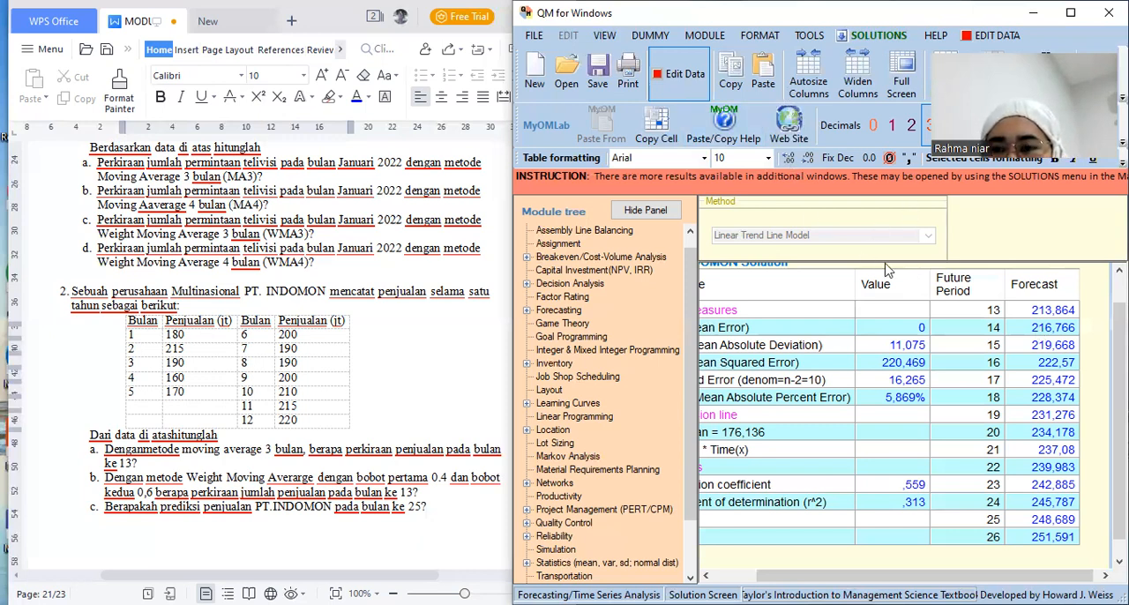
click(859, 40)
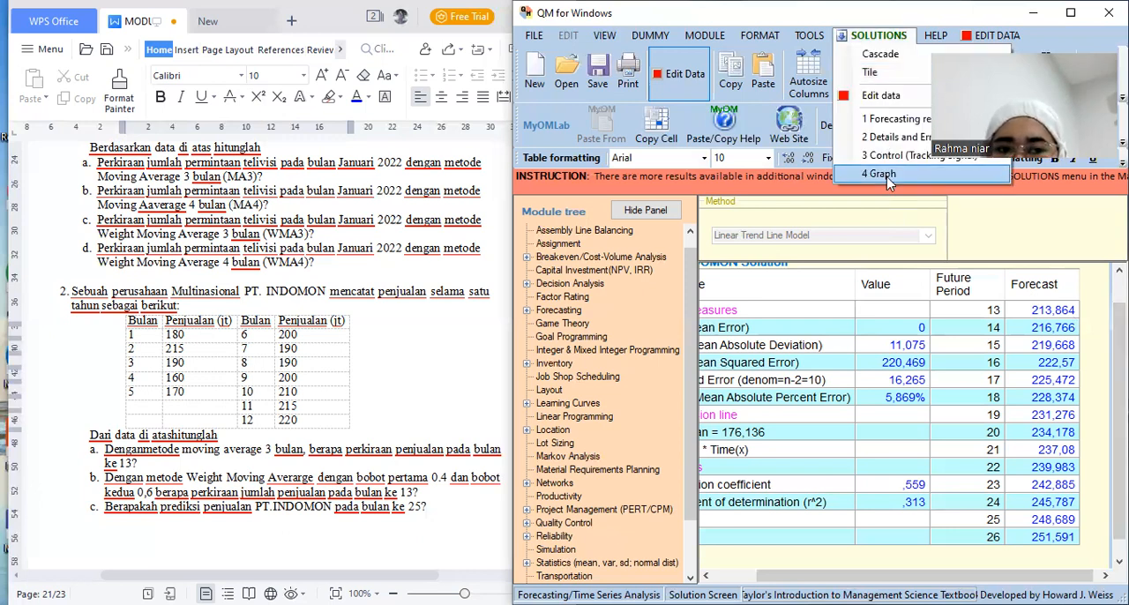
click(880, 175)
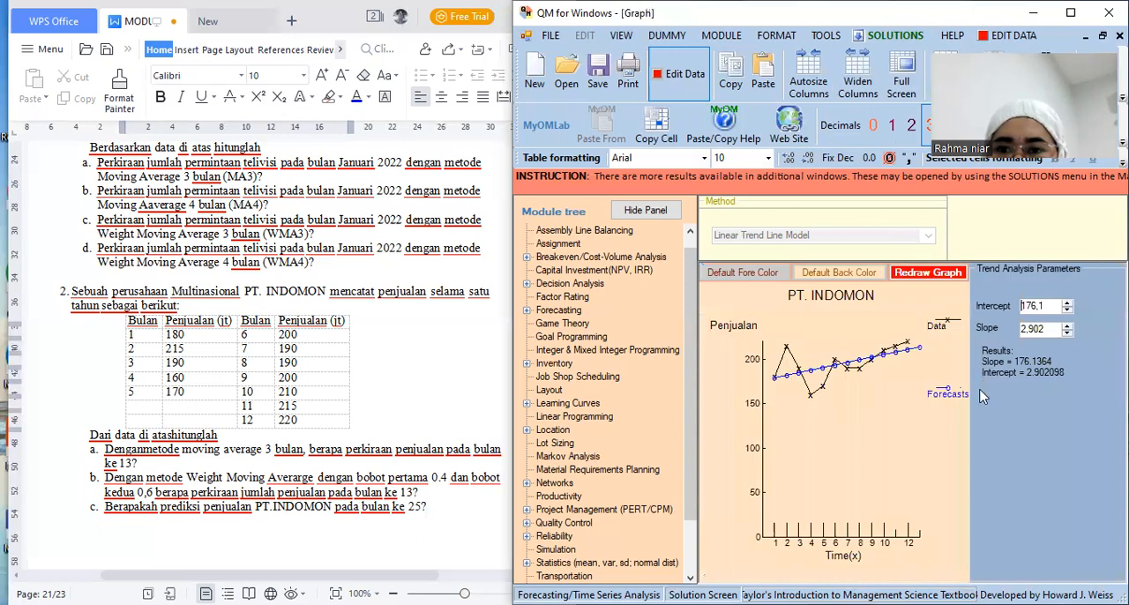
Return to the data, change the method to Moving Averages with 3 periods to average, and solve the problem
click(657, 78)
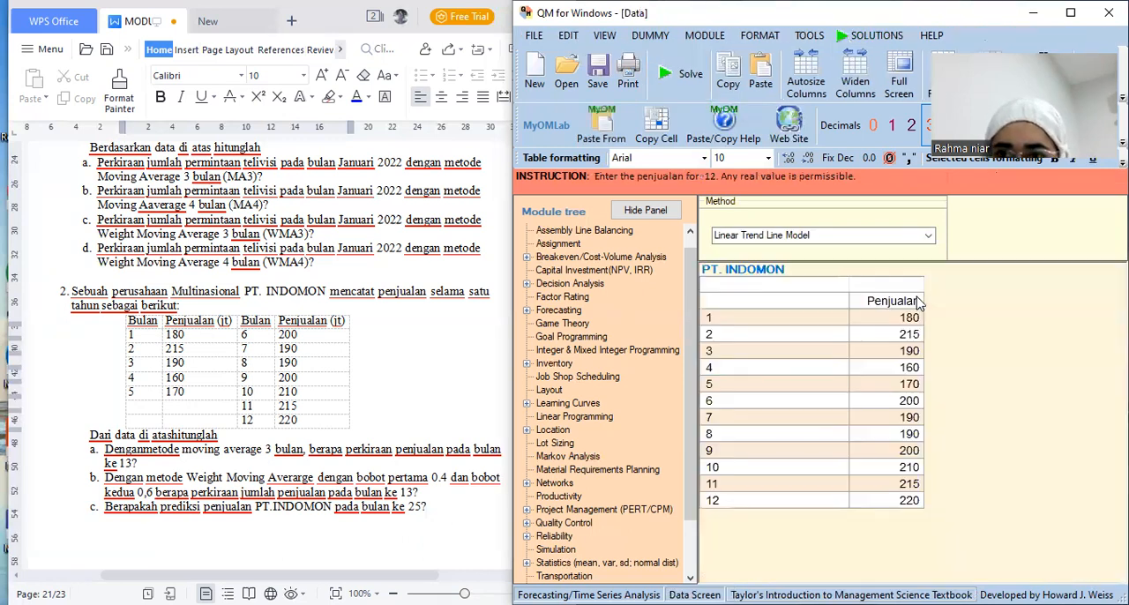
click(926, 236)
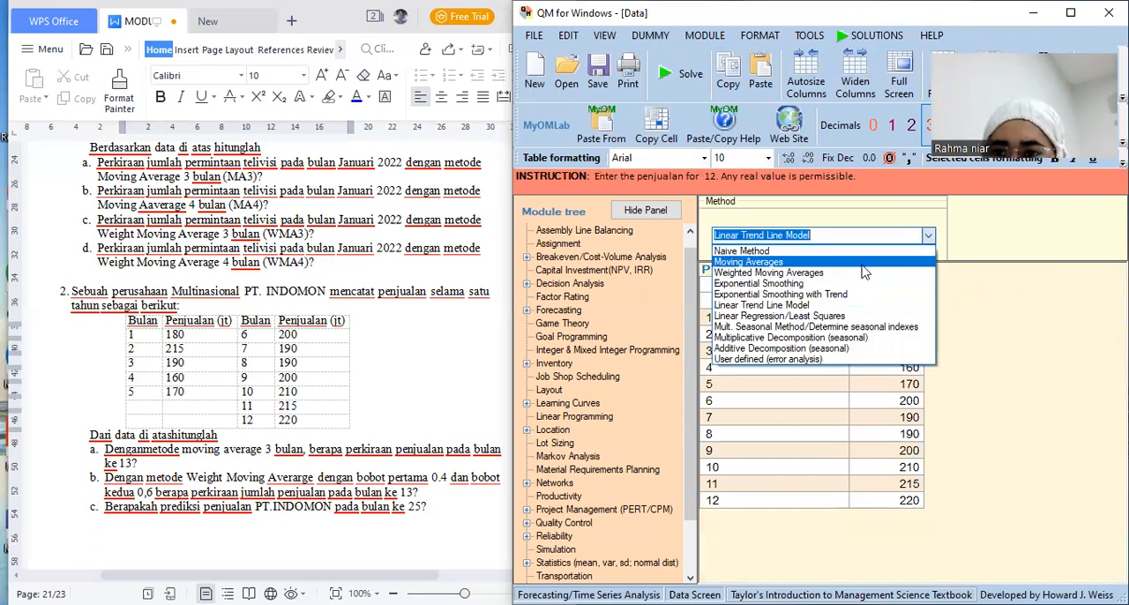
click(863, 263)
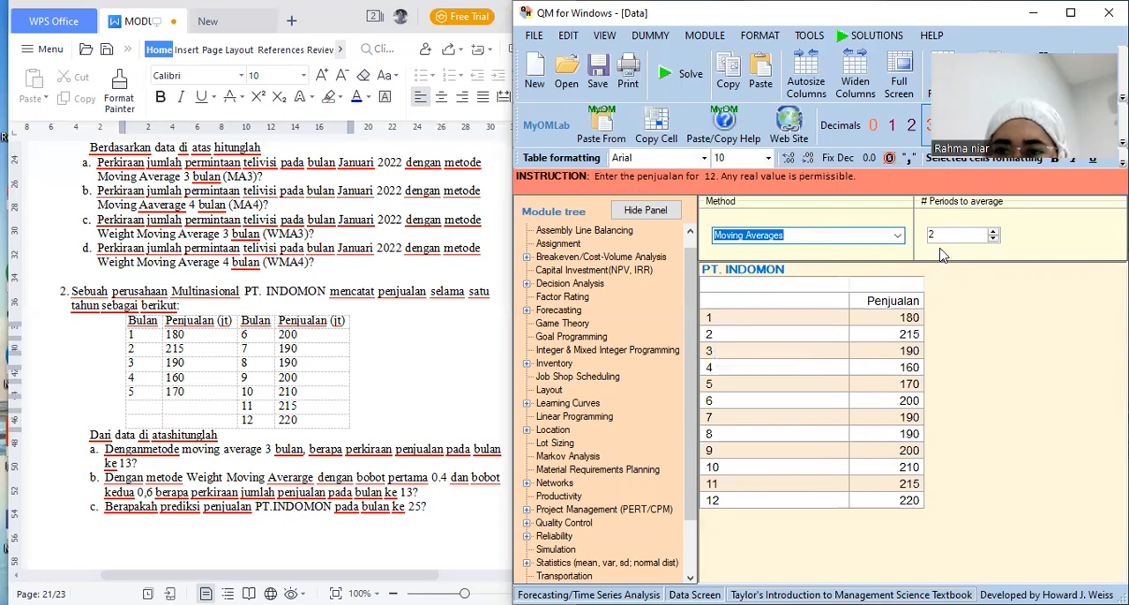
click(994, 232)
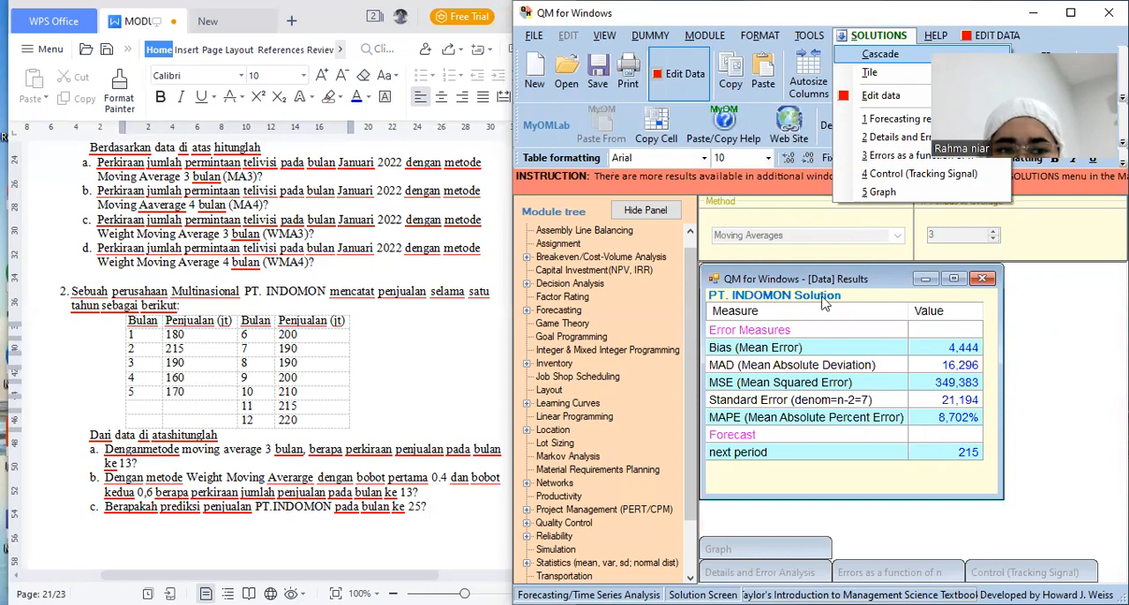
click(320, 444)
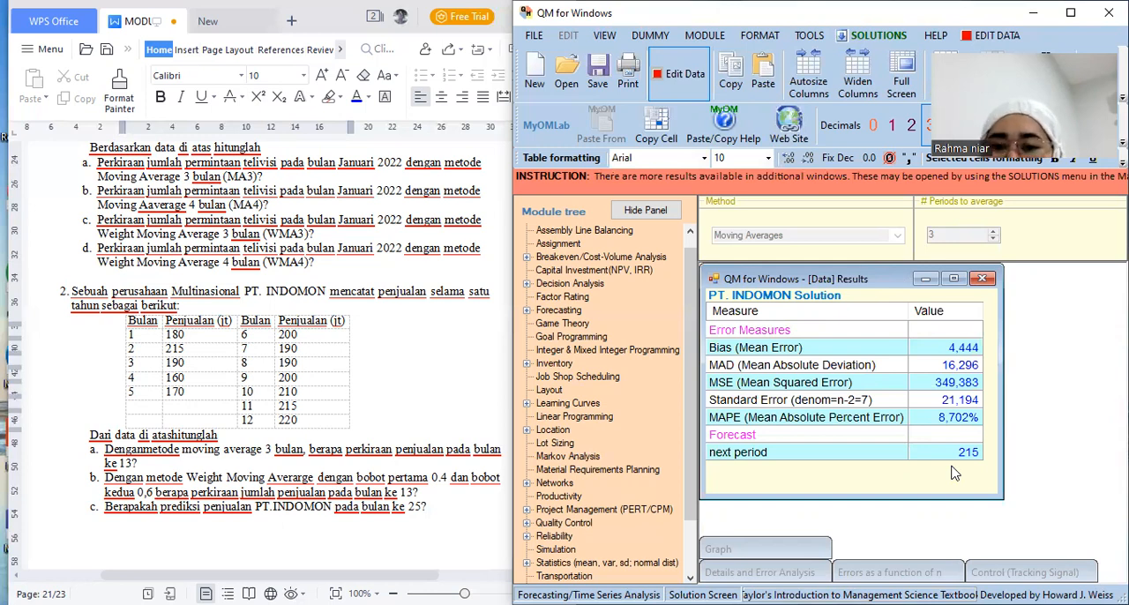
Return from the moving average results to the data and change the forecasting method to Weighted Moving Averages
click(670, 55)
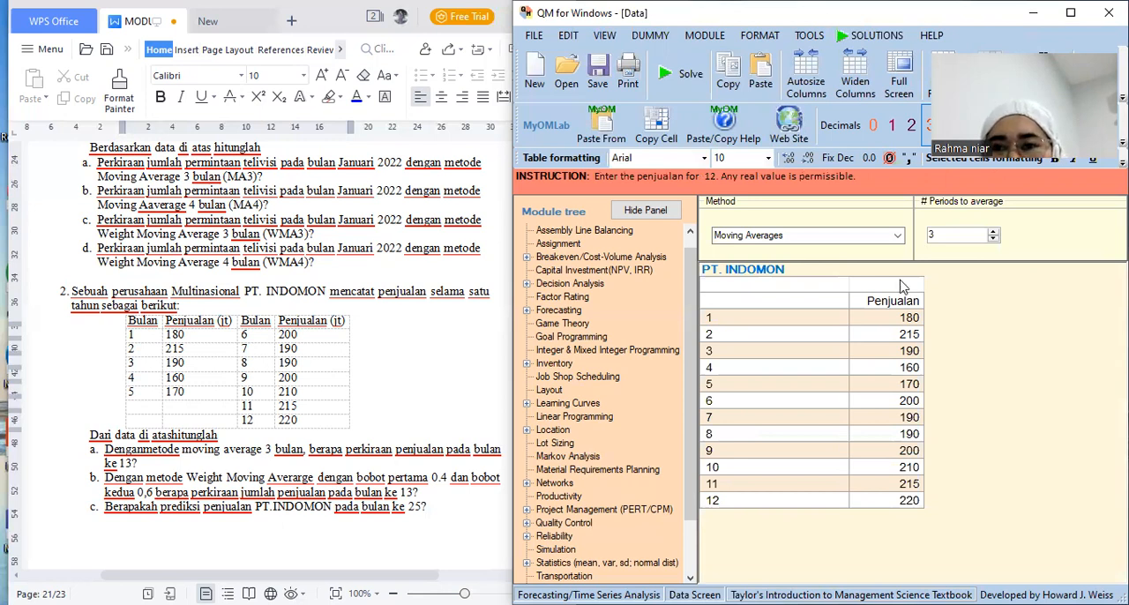
click(894, 238)
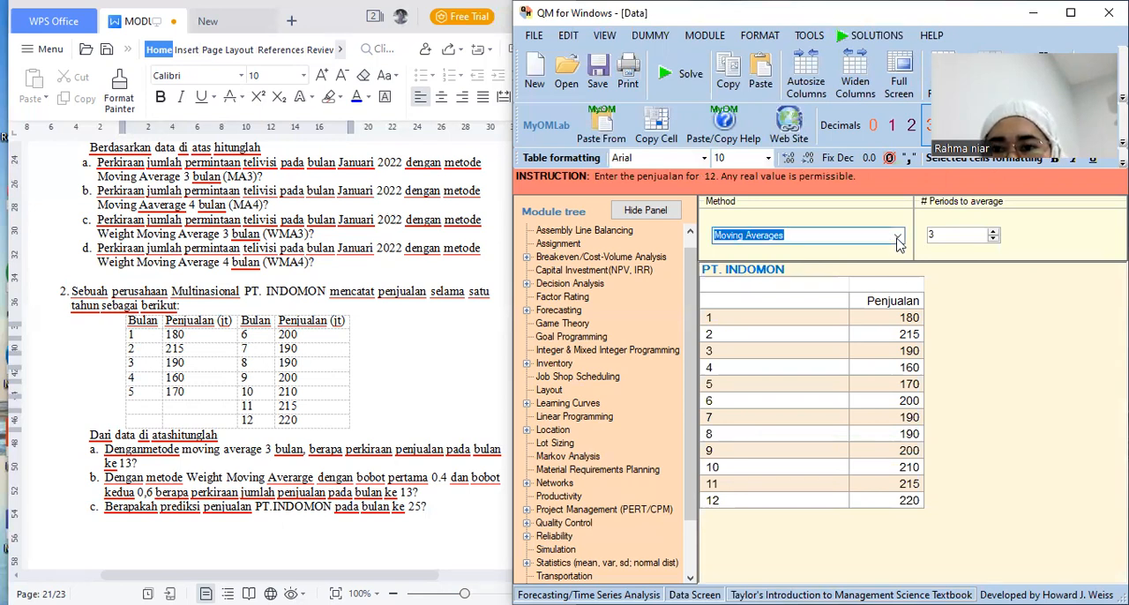
click(894, 238)
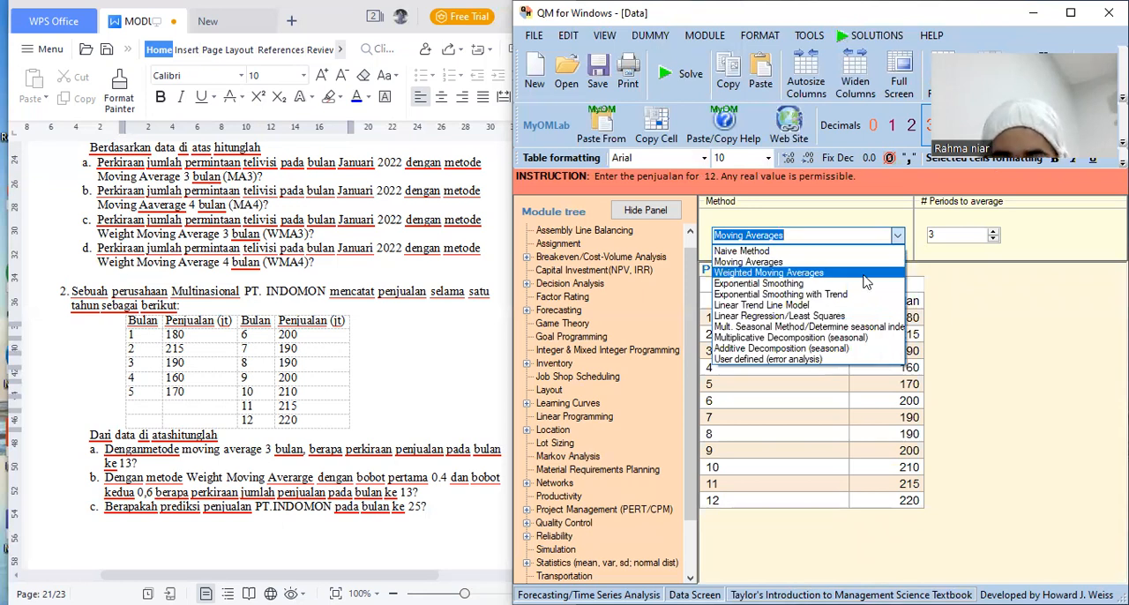
click(865, 274)
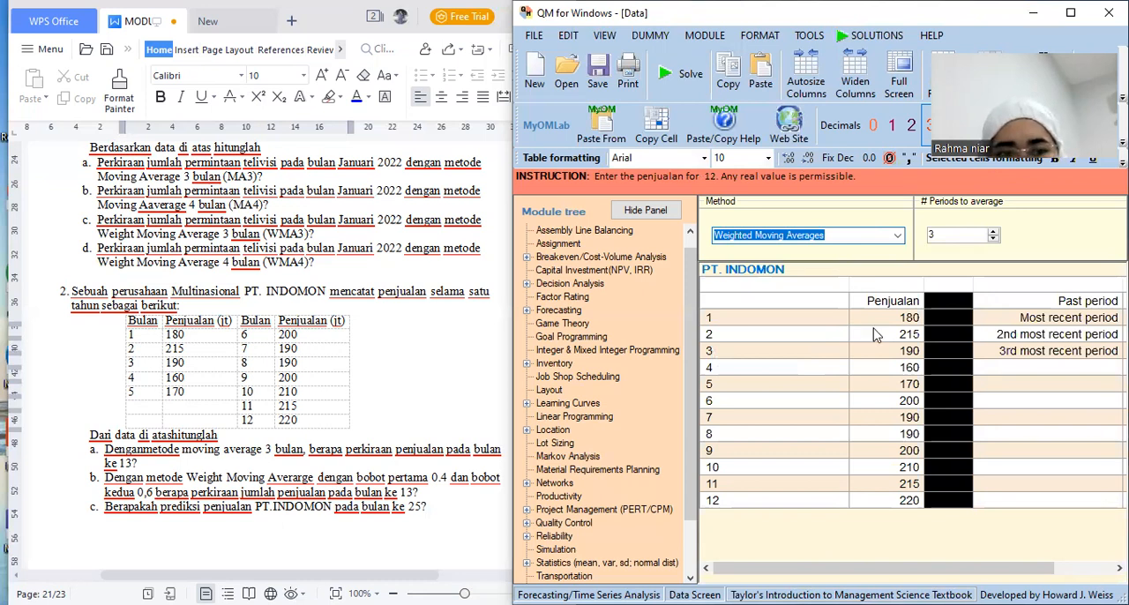
Set the periods to average to 2 and enter weights of 4 for the most recent period and 0.6 for the second most recent
click(994, 238)
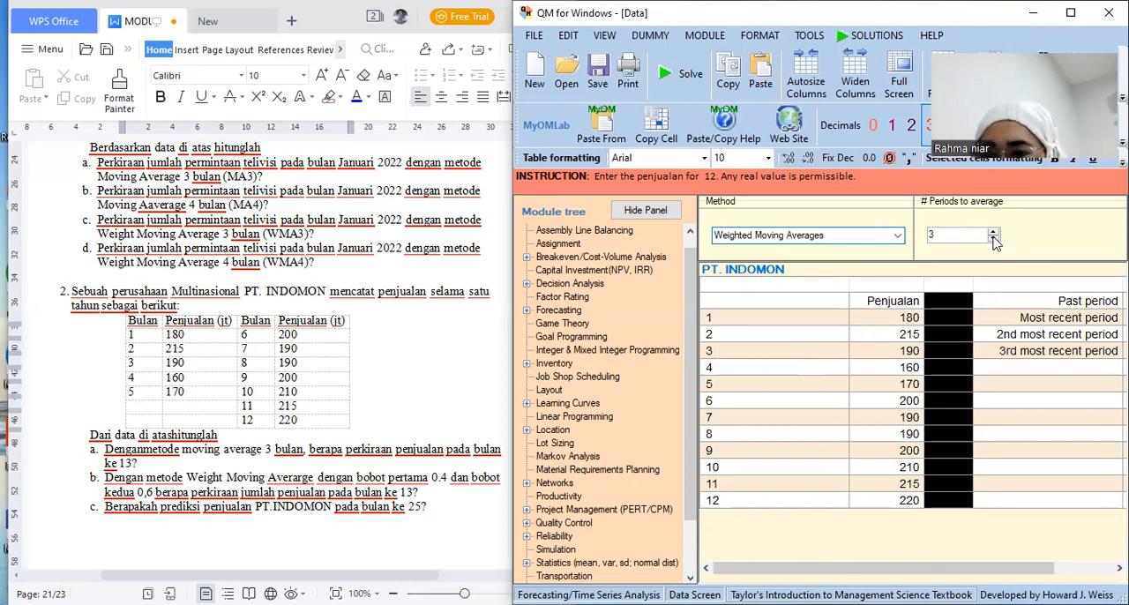
click(994, 238)
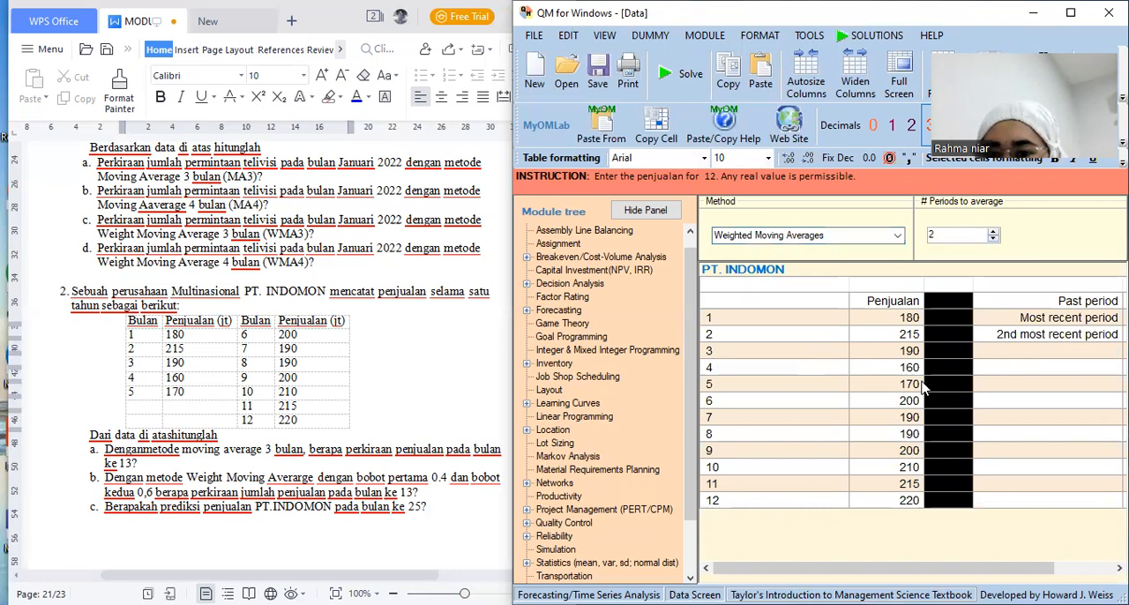
click(1045, 301)
key(Right)
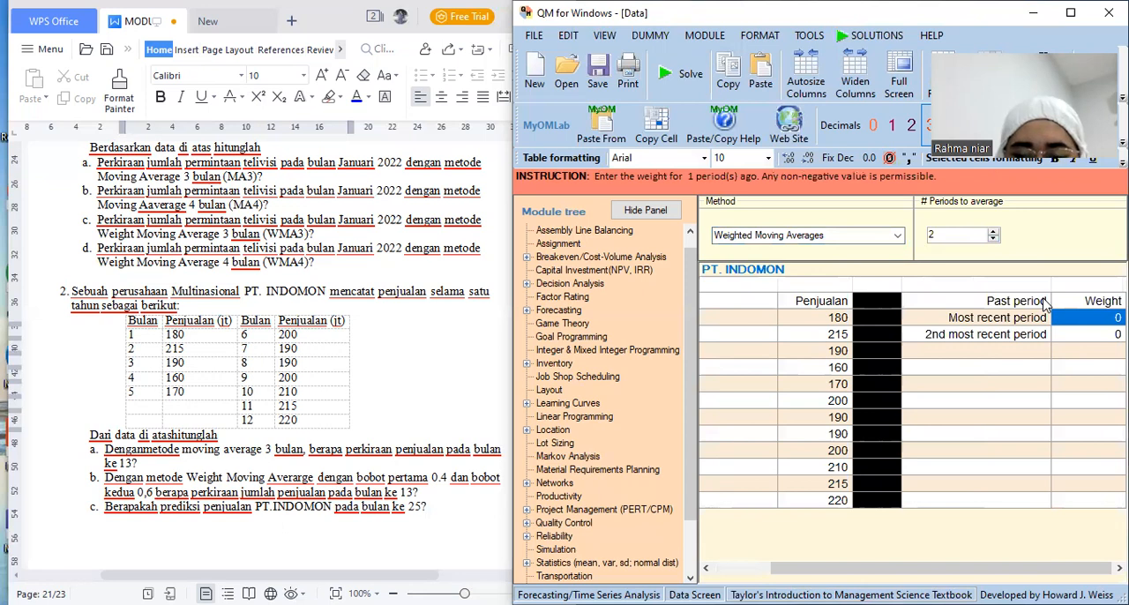
text(0)
text(4)
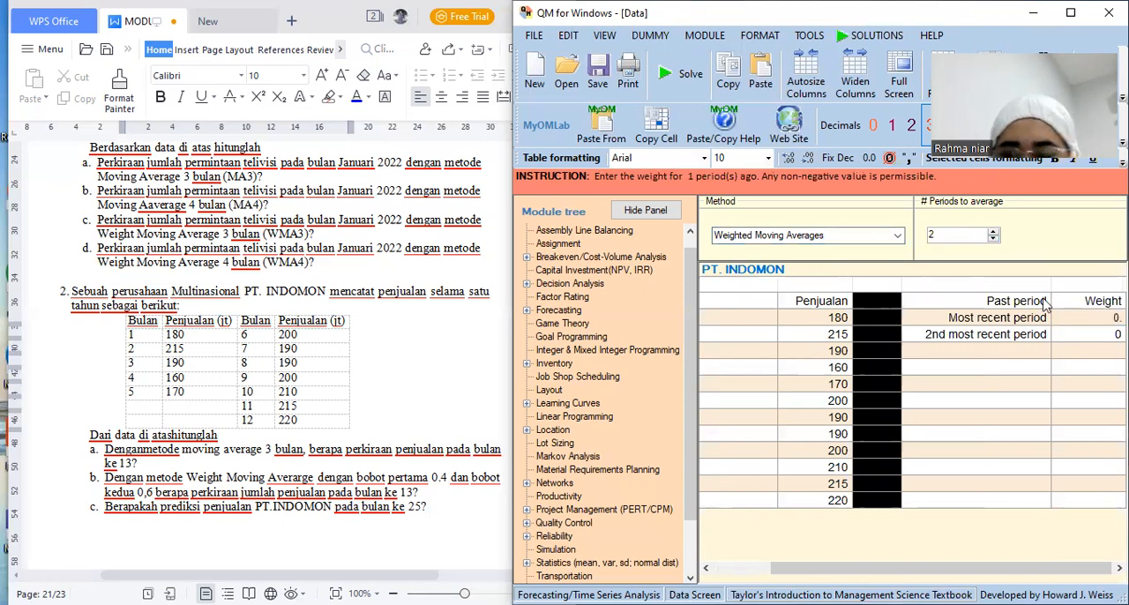
key(Return)
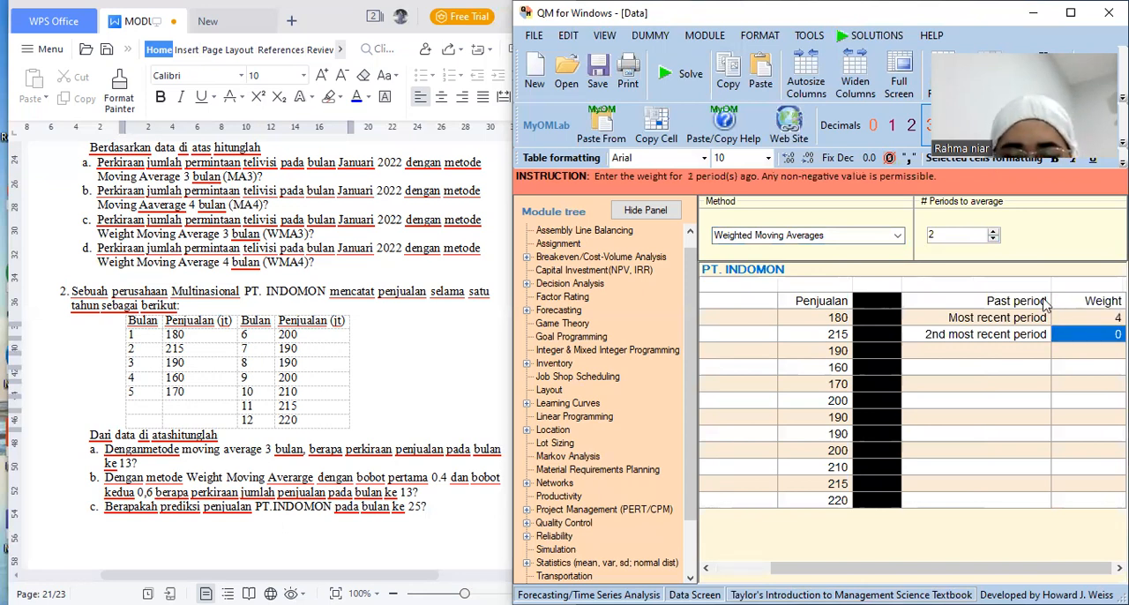
text(0.6)
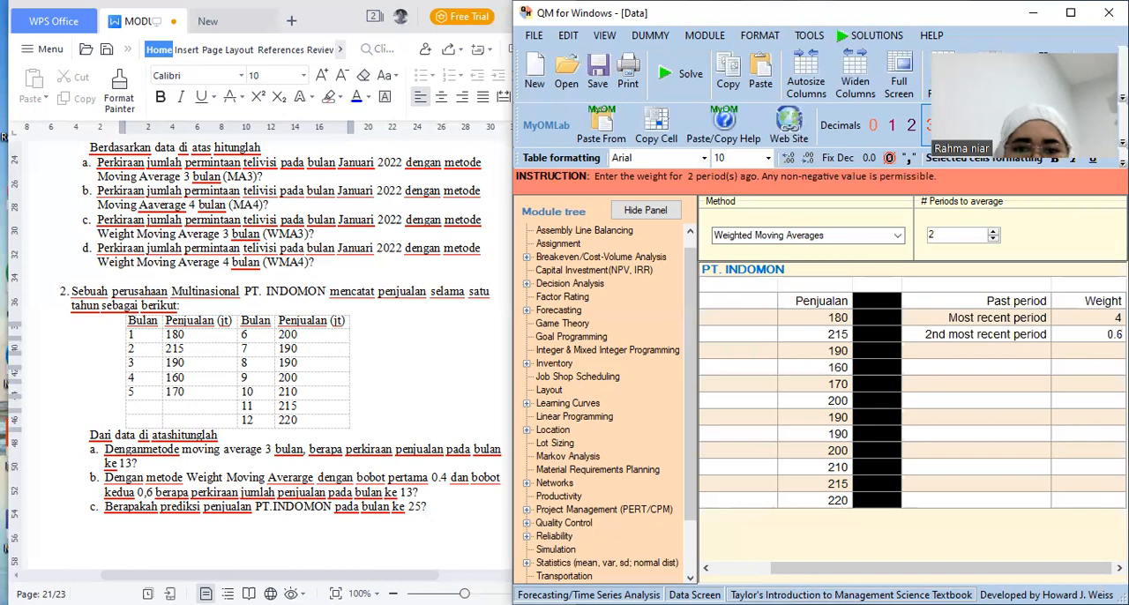
Solve the weighted moving average problem, view the solution graph, and return to the forecasting results
click(683, 76)
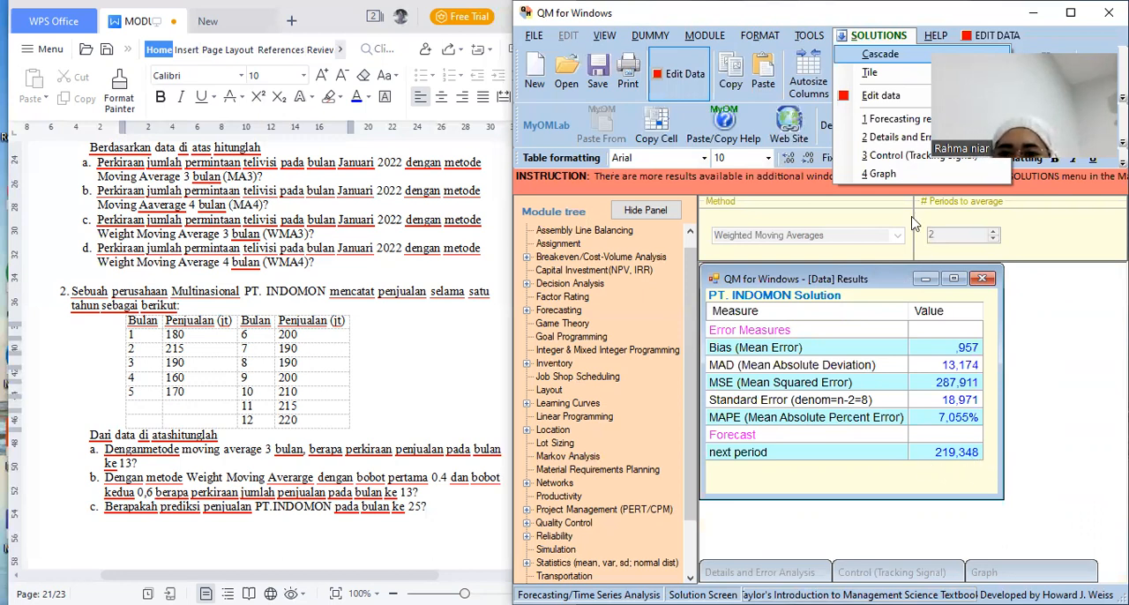
click(881, 174)
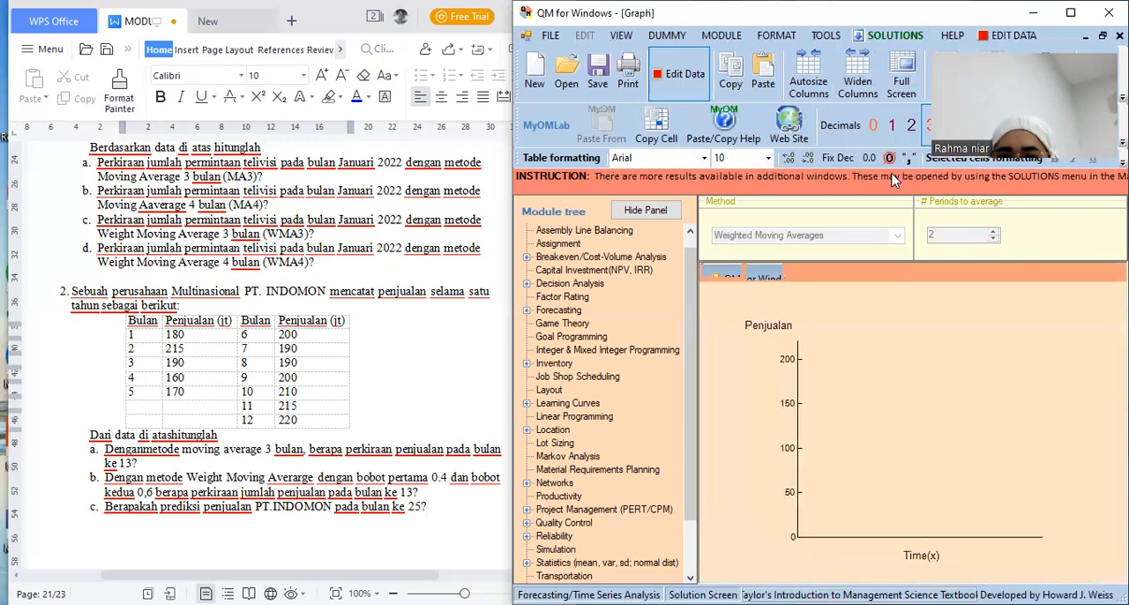
click(867, 37)
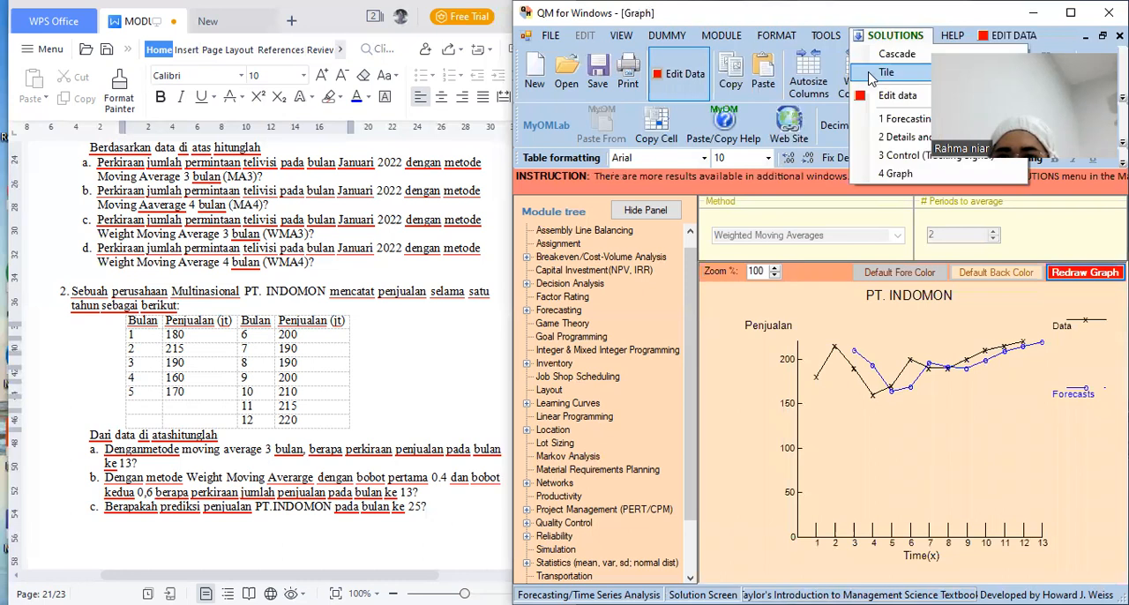
click(875, 120)
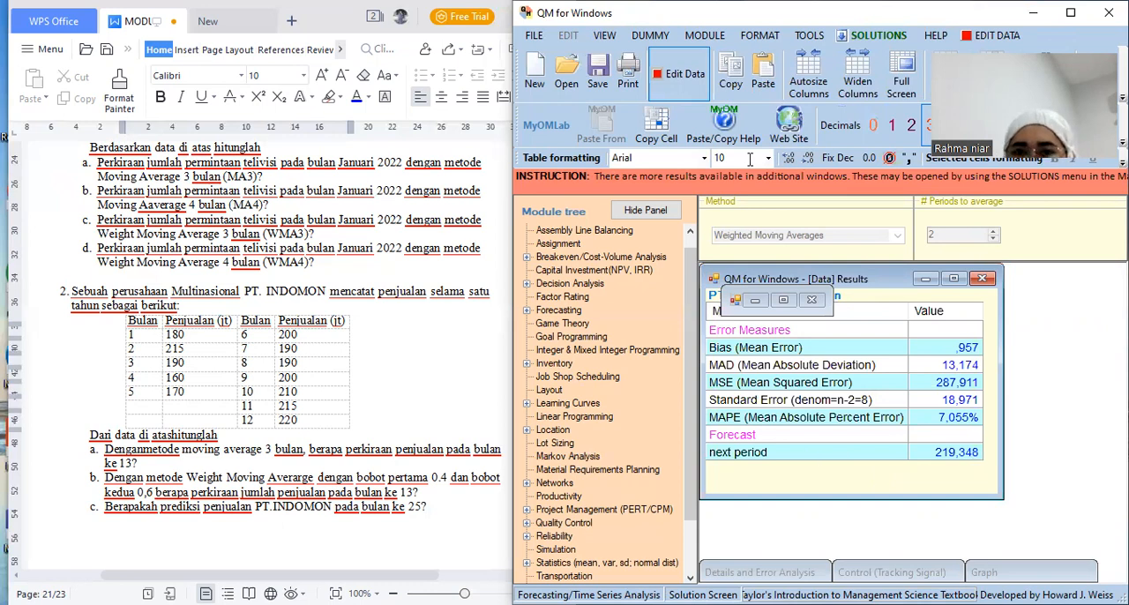
Return to the data, change the method to Linear Trend Line Model, solve, and view the forecasts through period 26
click(681, 76)
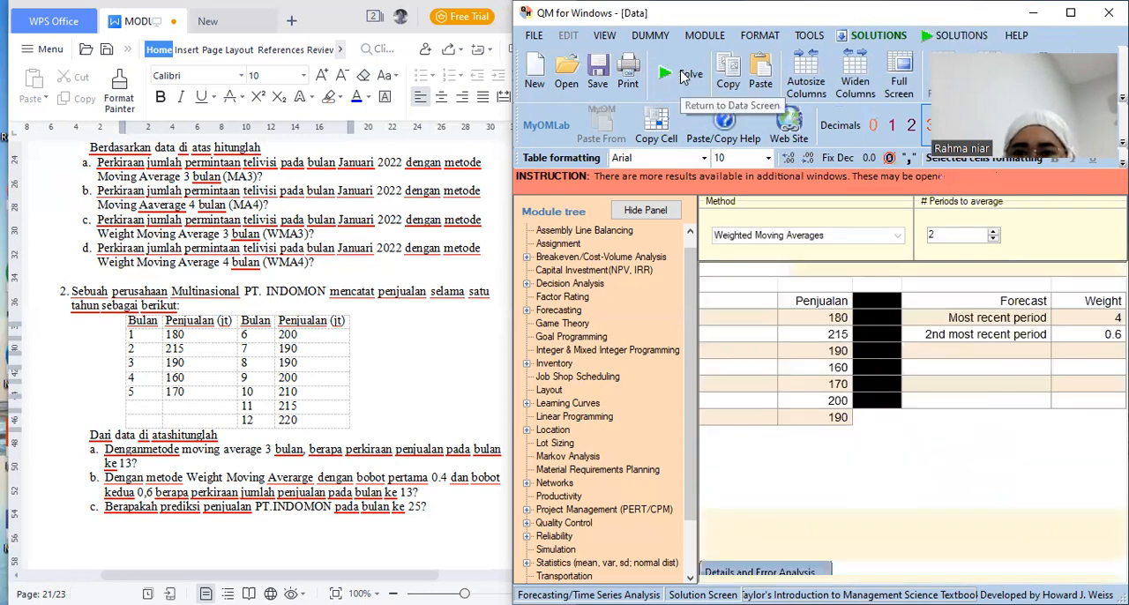
click(843, 305)
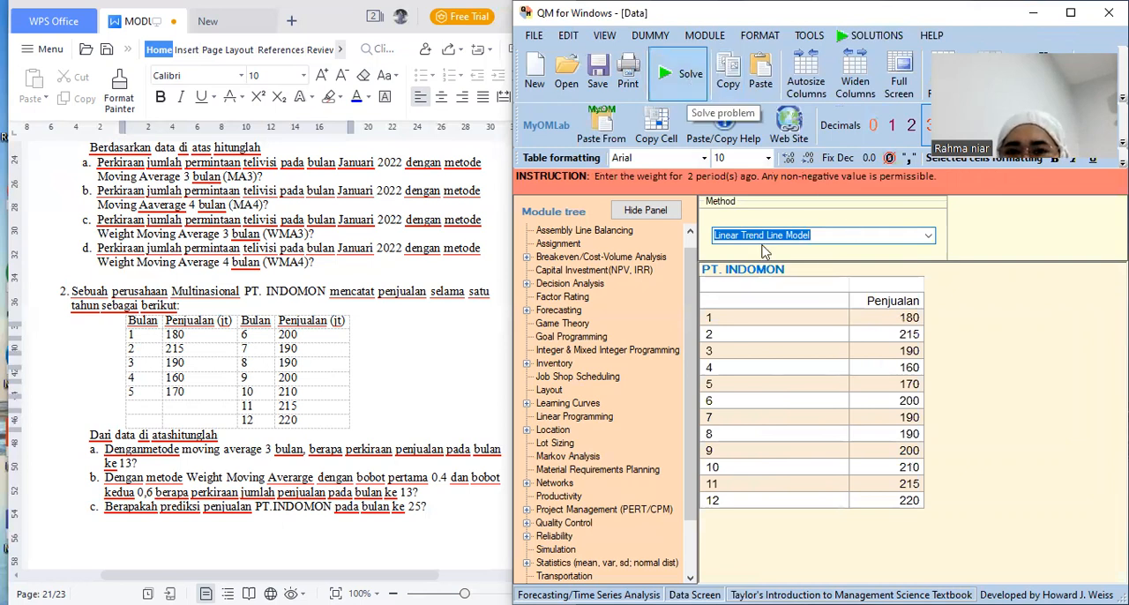
click(684, 84)
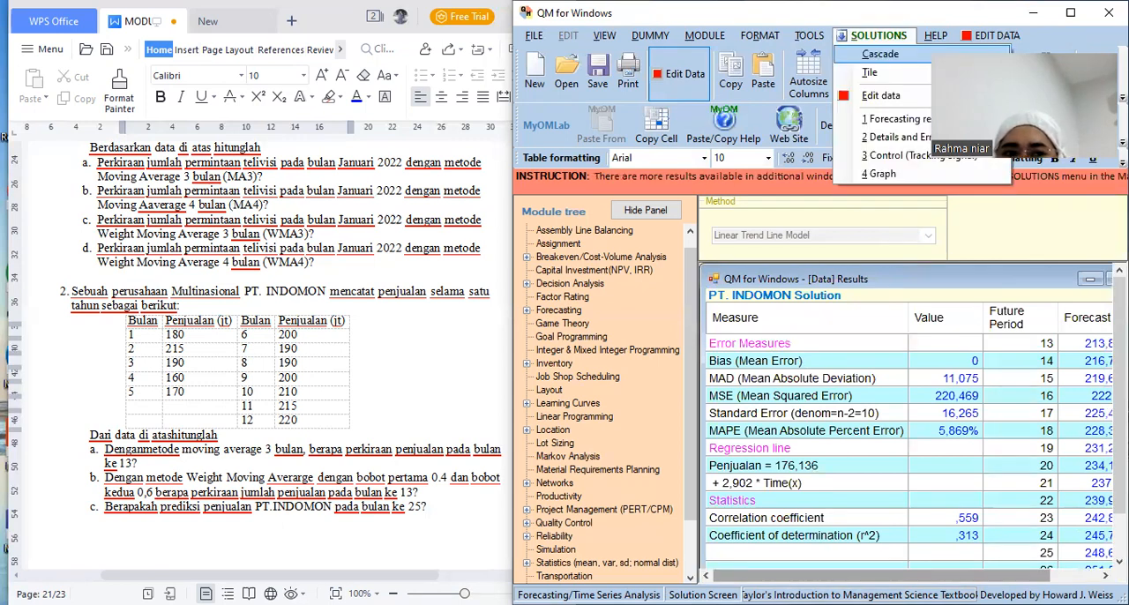
click(1105, 576)
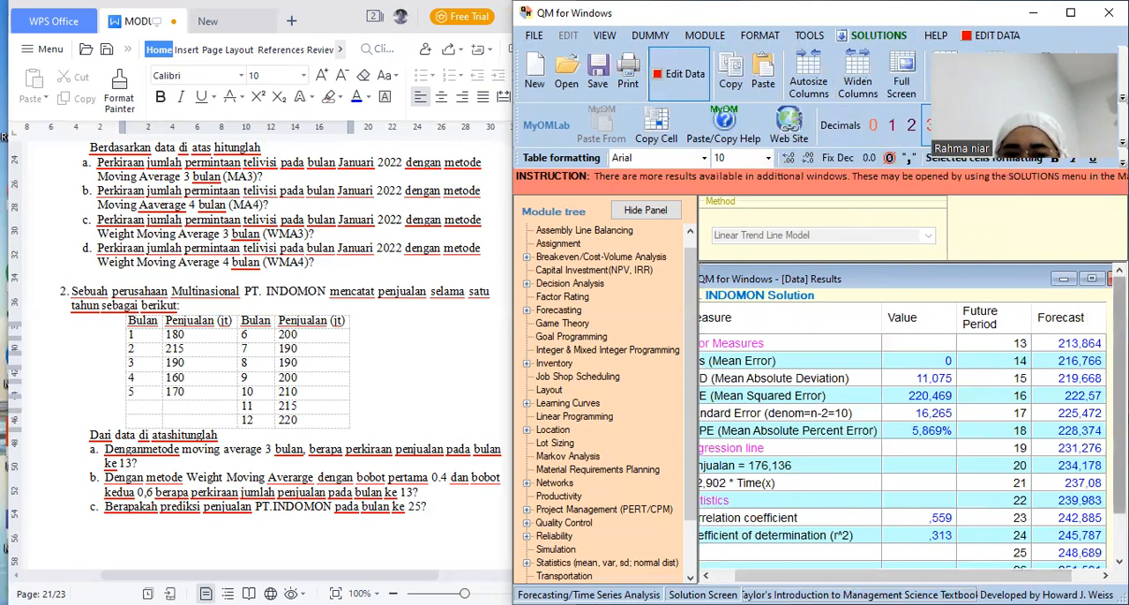
scroll(1118, 415, down, 1)
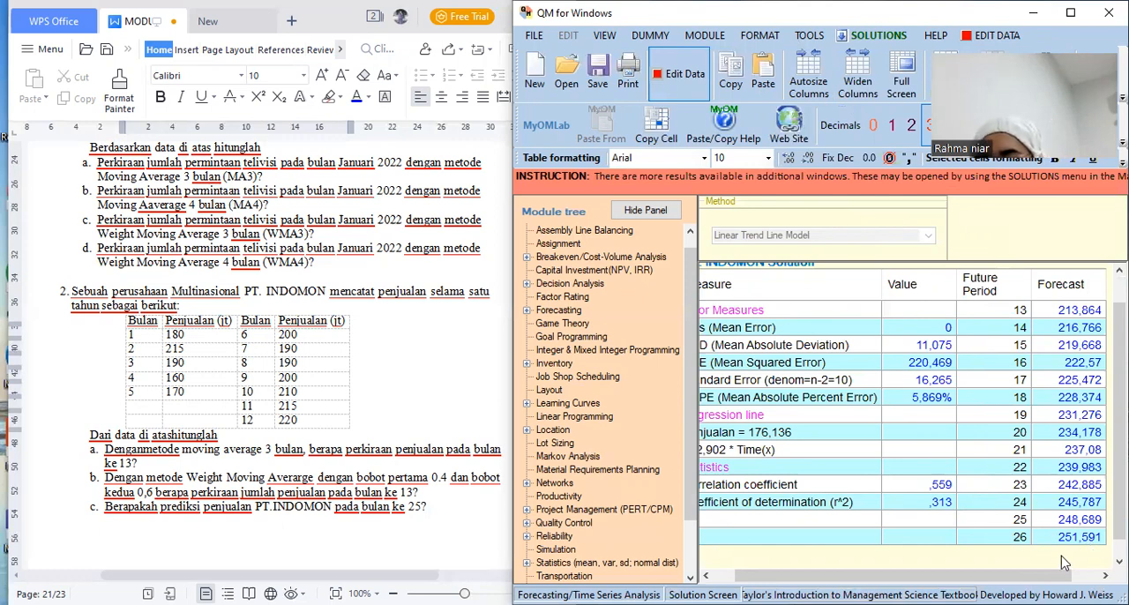
drag(997, 575, 974, 576)
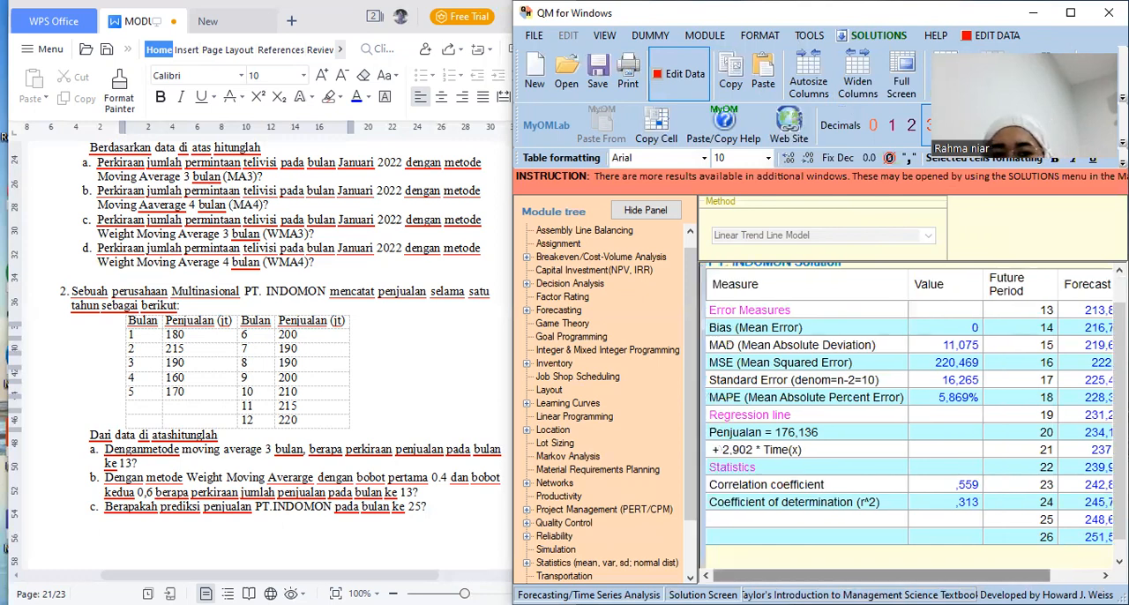
Save the forecasting file as FC 2 in the Aplikom Ekonomi 03 folder
click(598, 78)
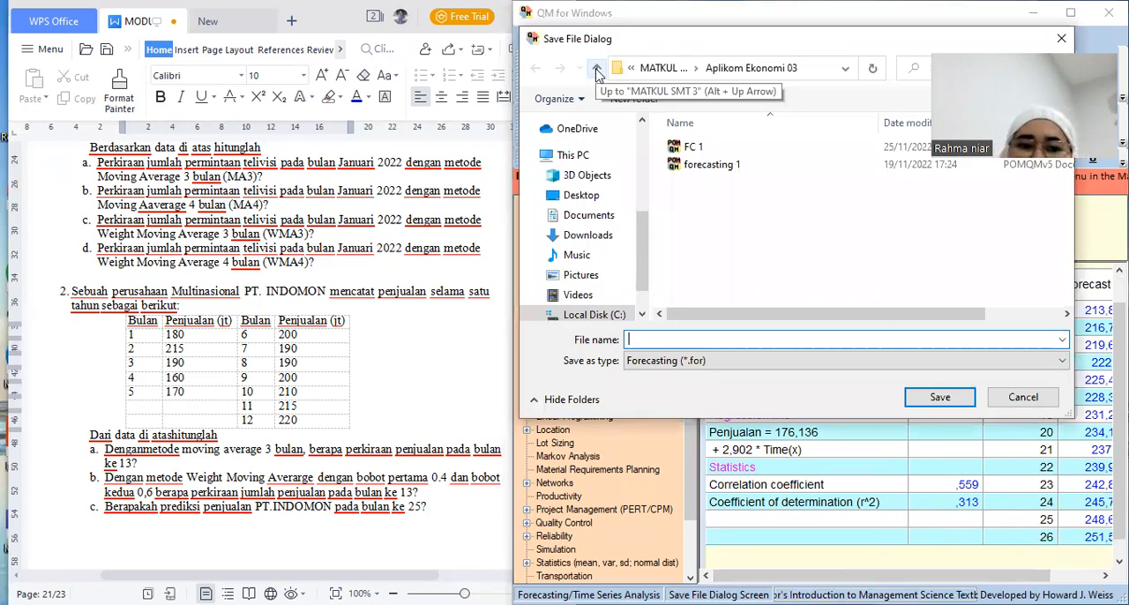
text(FC 2)
key(Return)
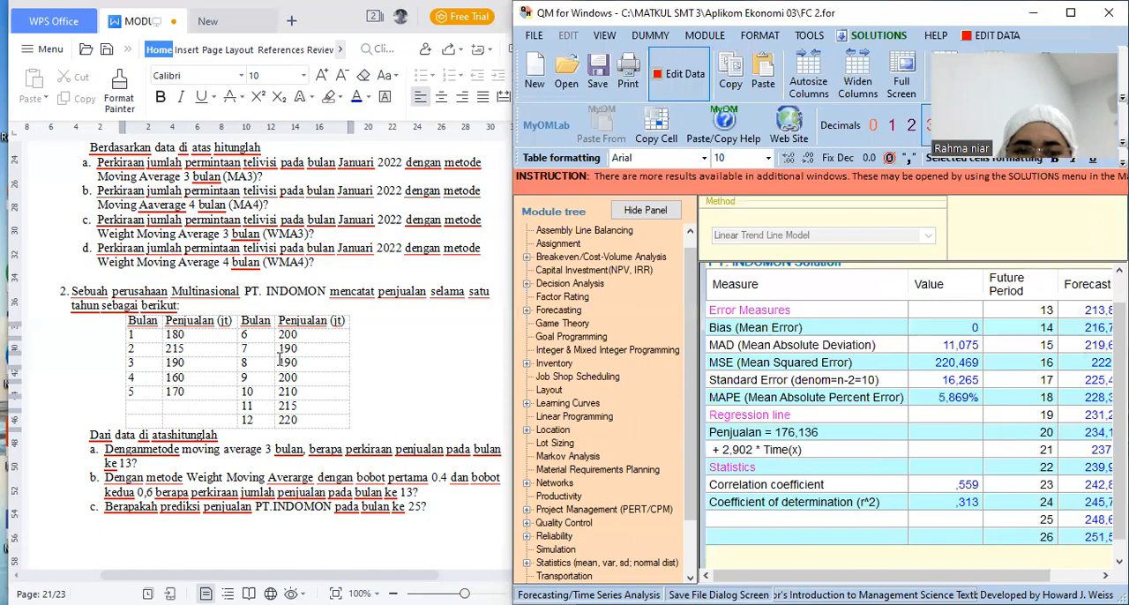
Switch to the WPS Office document and read the next exercise on page 22, with ten months of laptop sales
click(279, 362)
scroll(279, 361, down, 5)
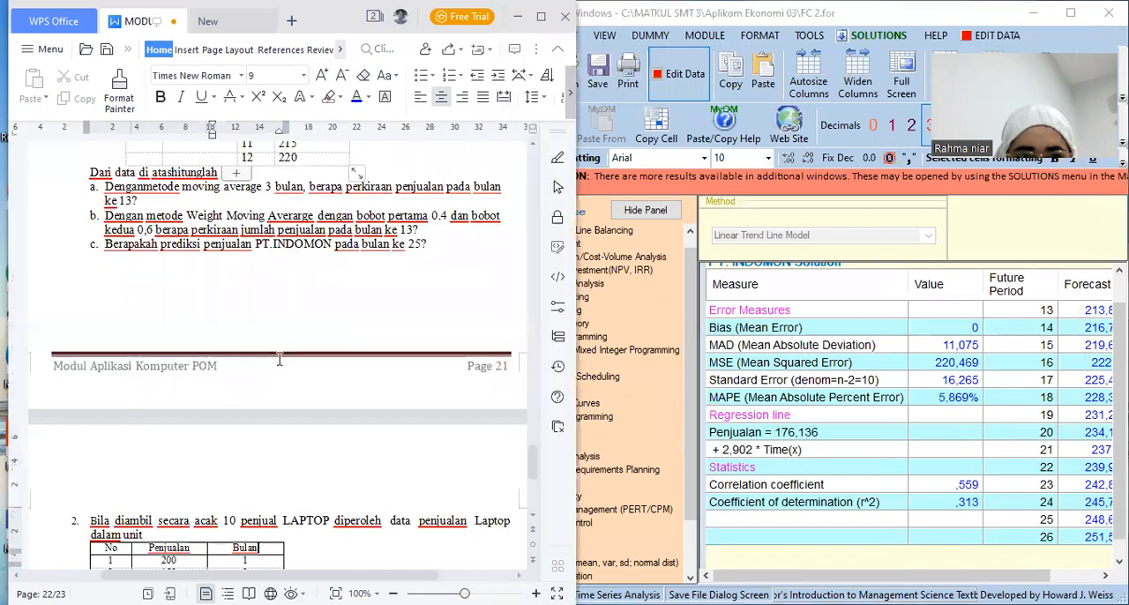
scroll(279, 359, down, 1)
scroll(279, 359, down, 1)
key(Down)
key(Down)
key(Down)
key(Down)
key(Down)
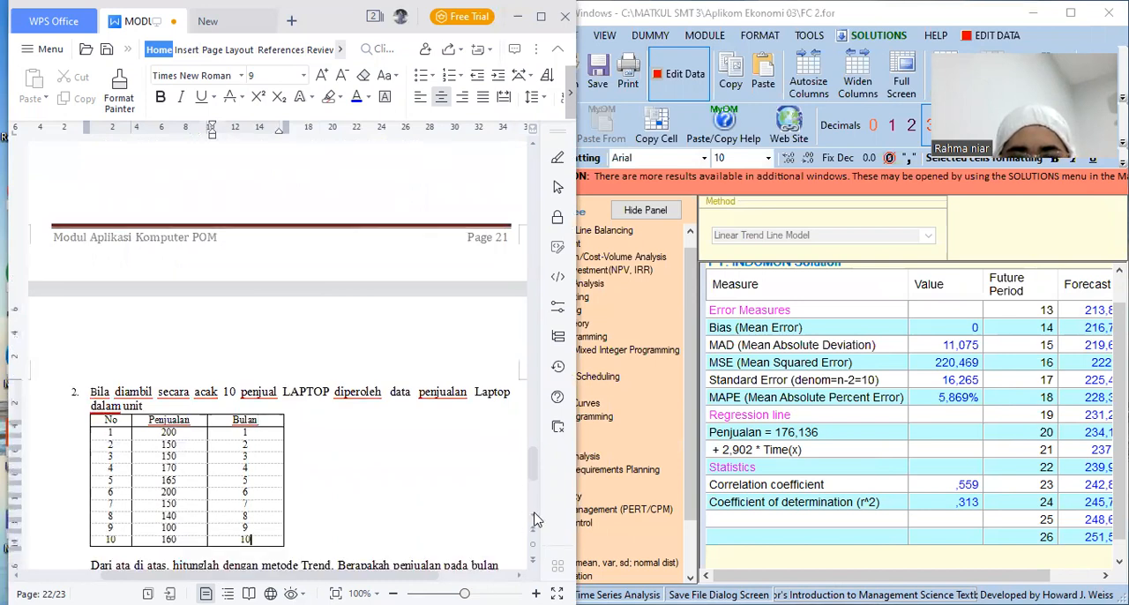
scroll(537, 520, down, 1)
scroll(536, 519, down, 2)
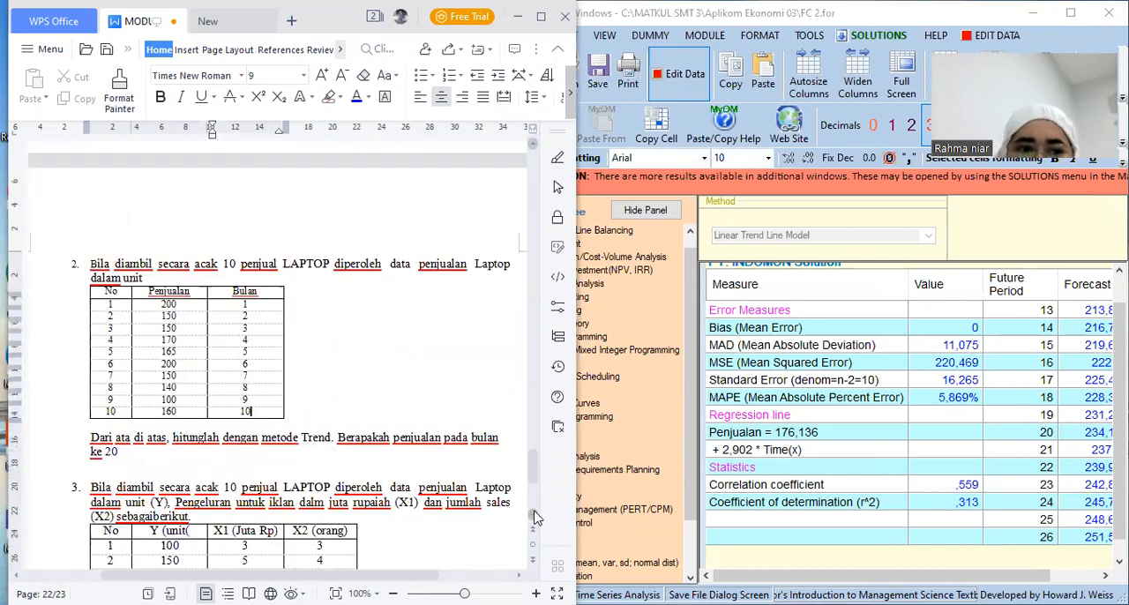
Switch back to QM for Windows and open the list of available modules
click(703, 42)
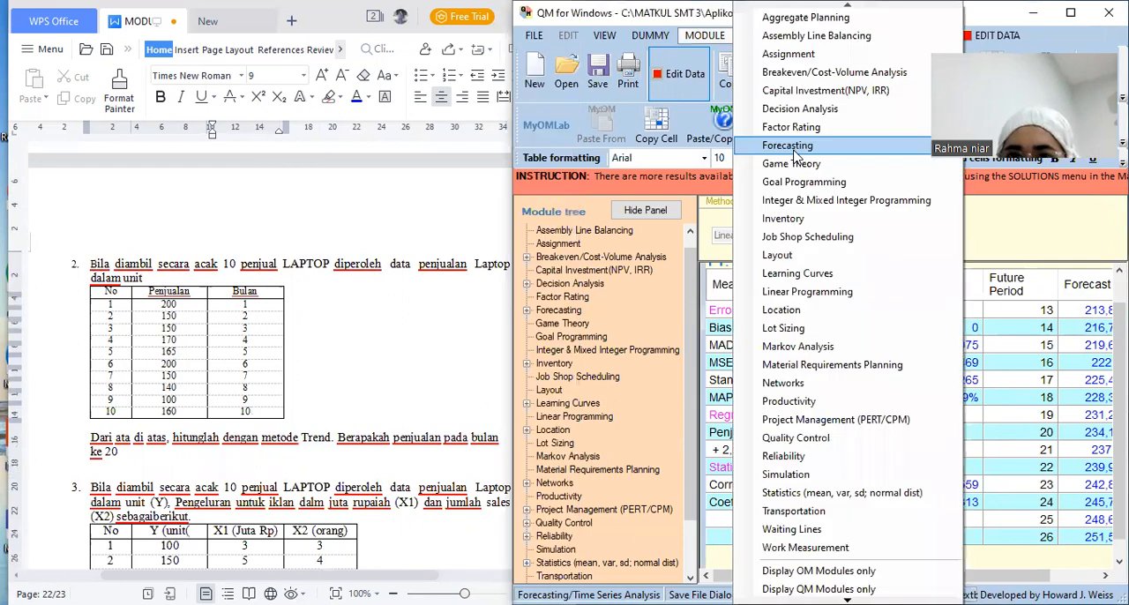
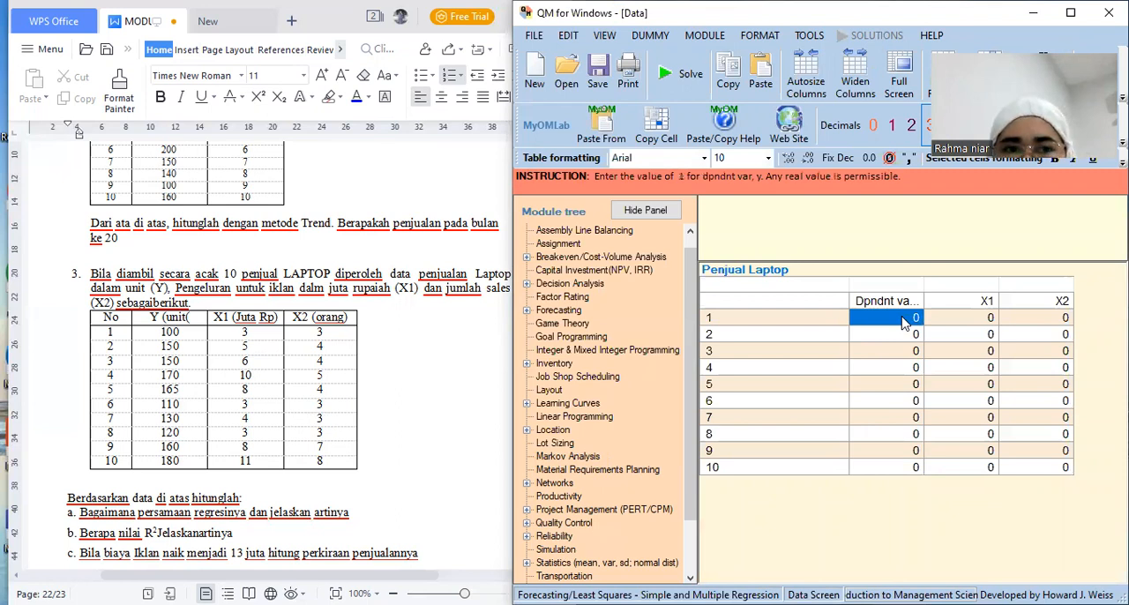
Enter the dependent variable values 100, 150, 150 and 170 for observations 1 to 4 of the Penjual Laptop data
click(891, 307)
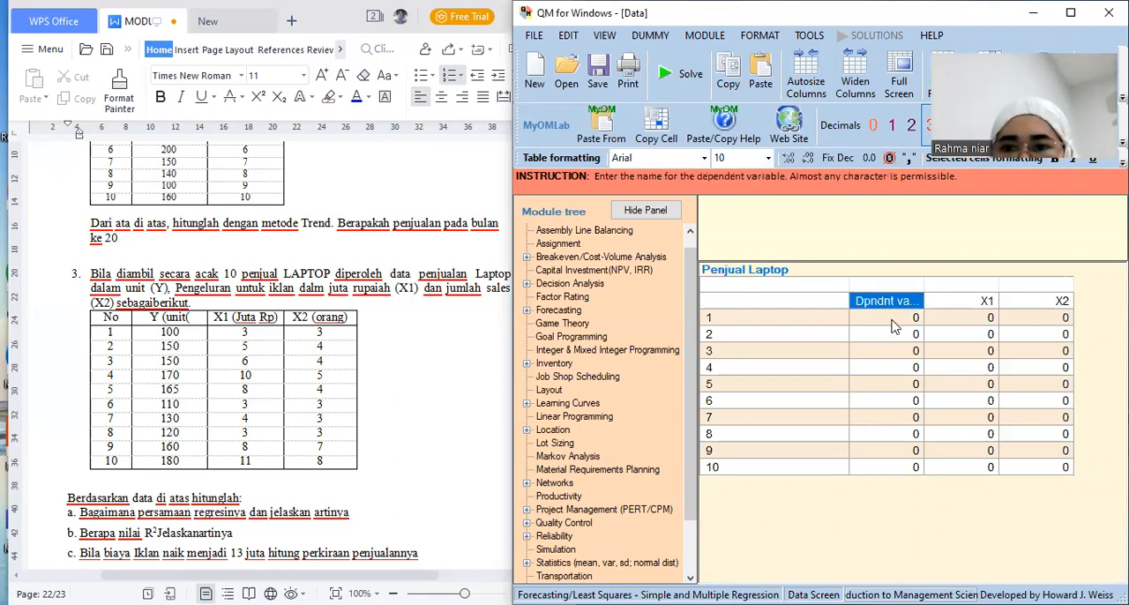
click(893, 320)
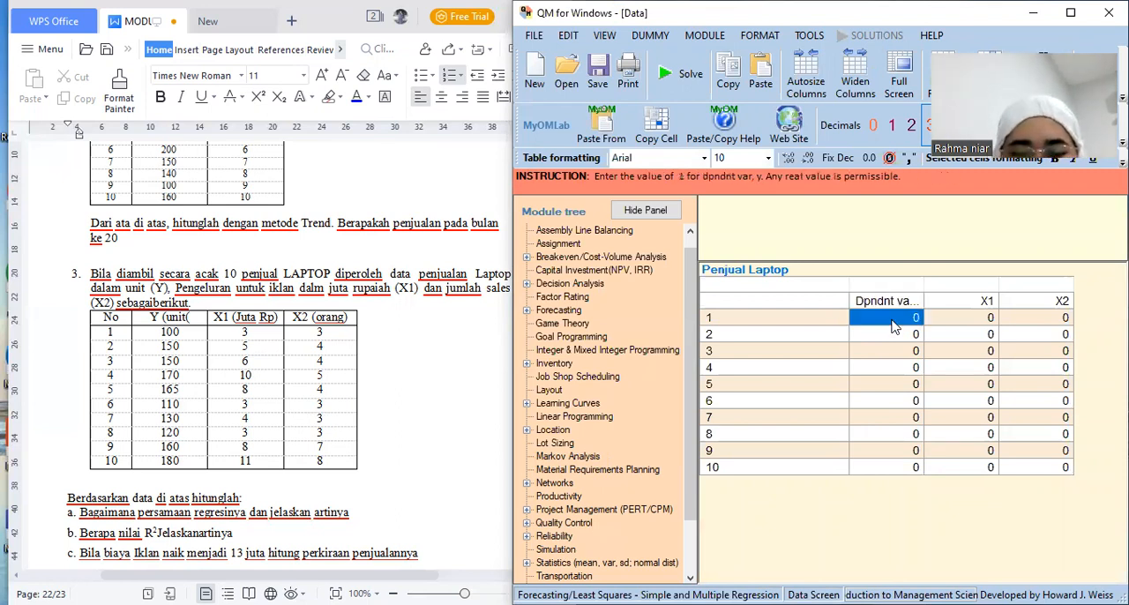
text(100)
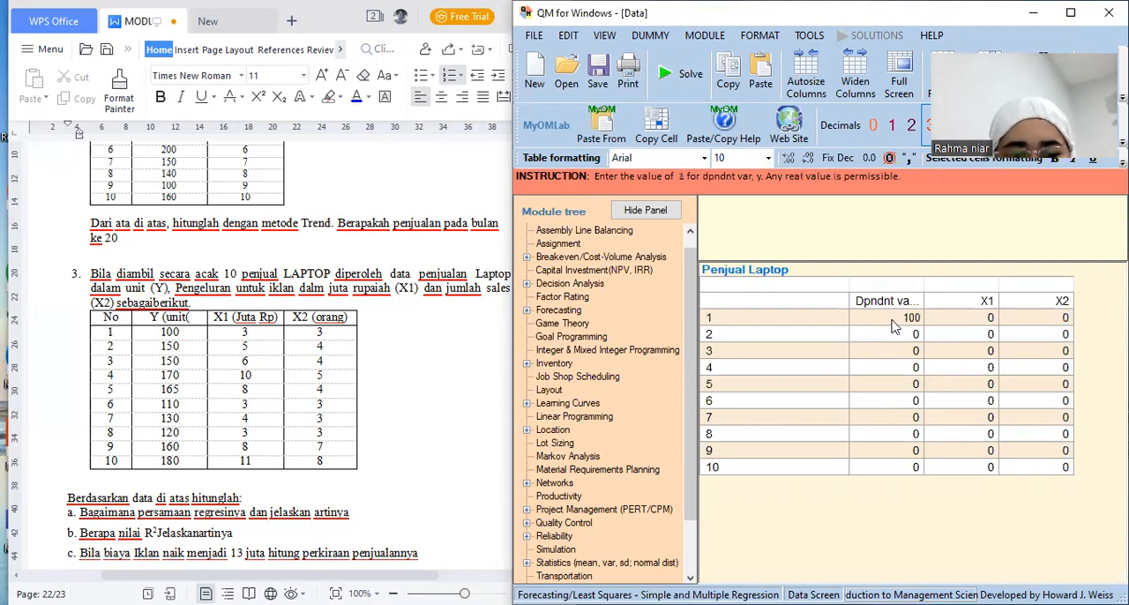
key(Return)
text(150)
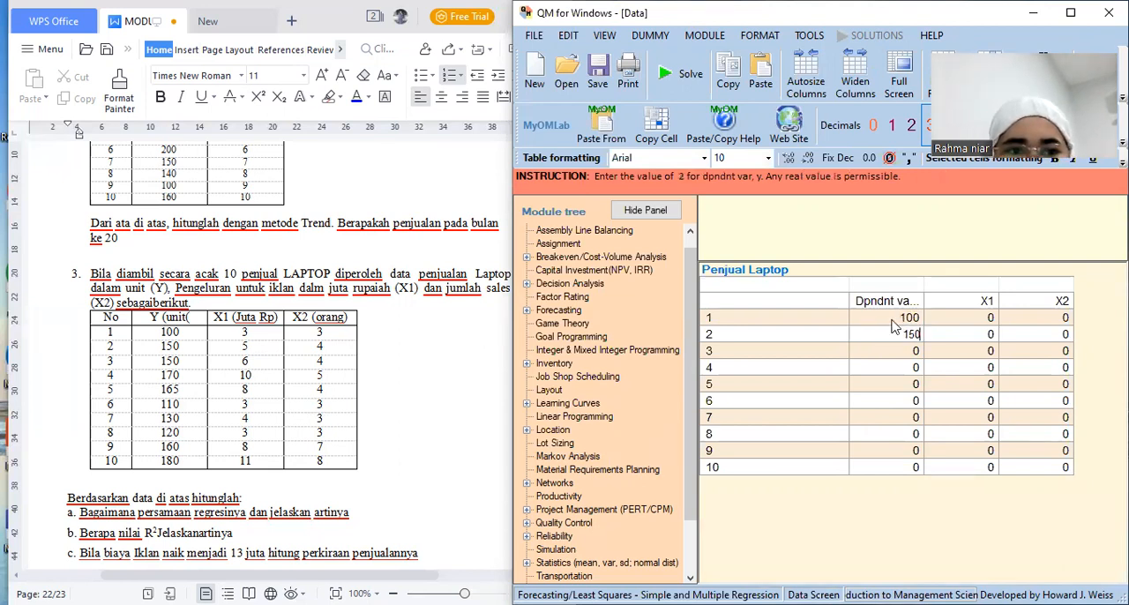
key(Return)
text(150)
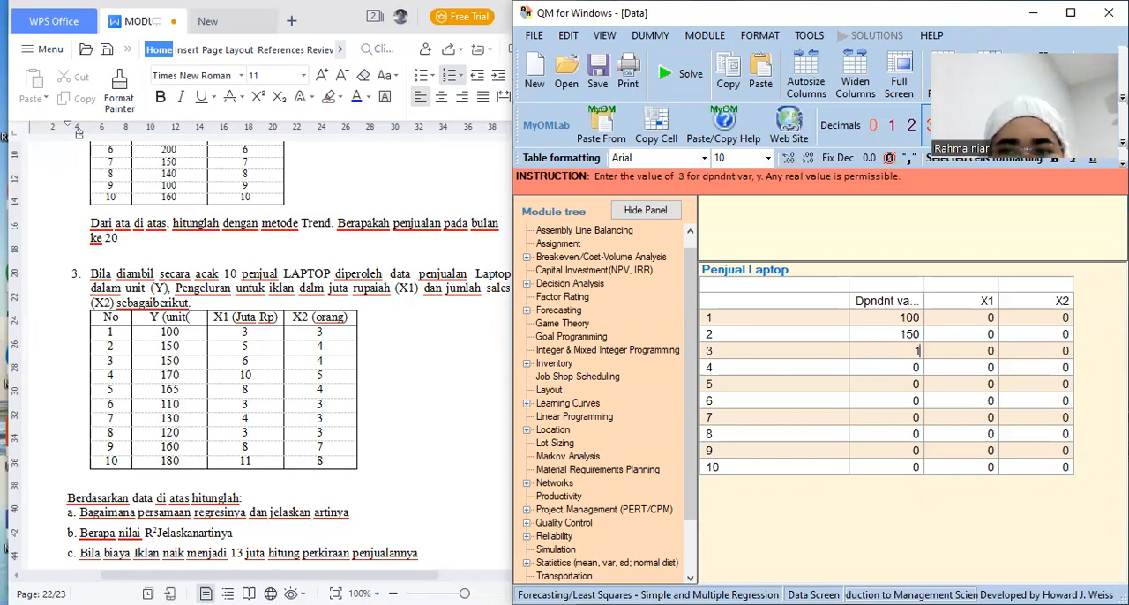
key(Return)
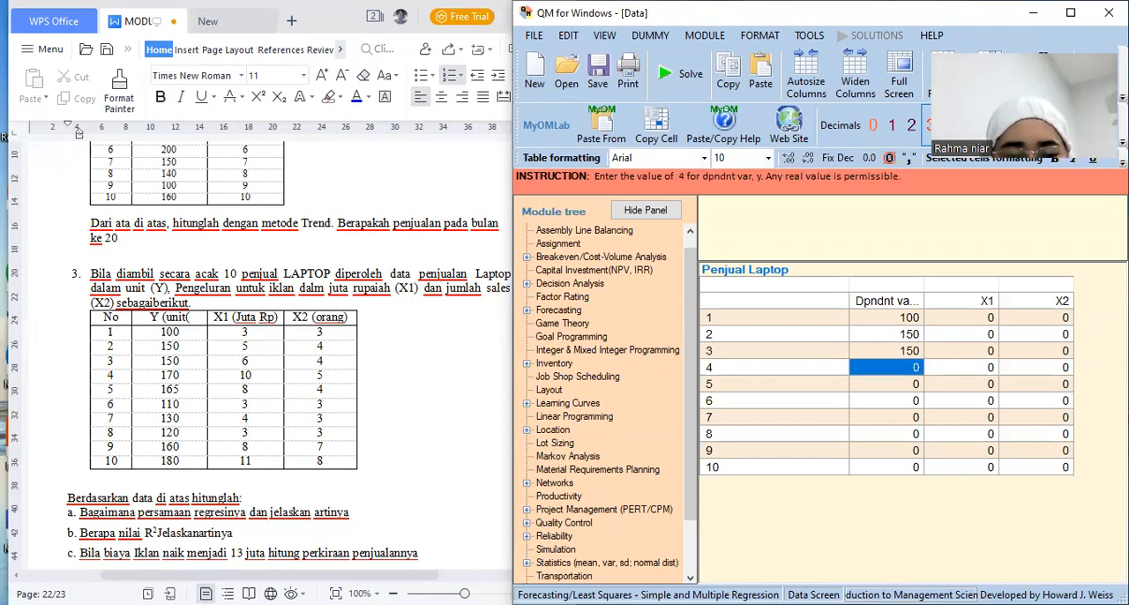
Fill in the dependent variable for observations 5 to 7 with 165, 110 and 130
text(170)
key(Return)
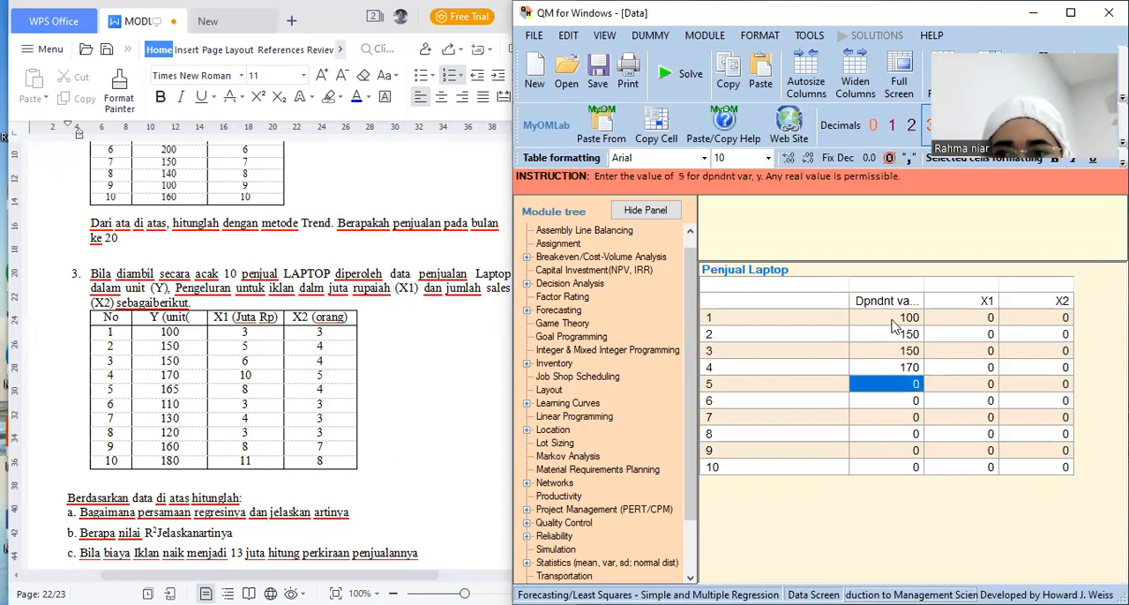
text(17)
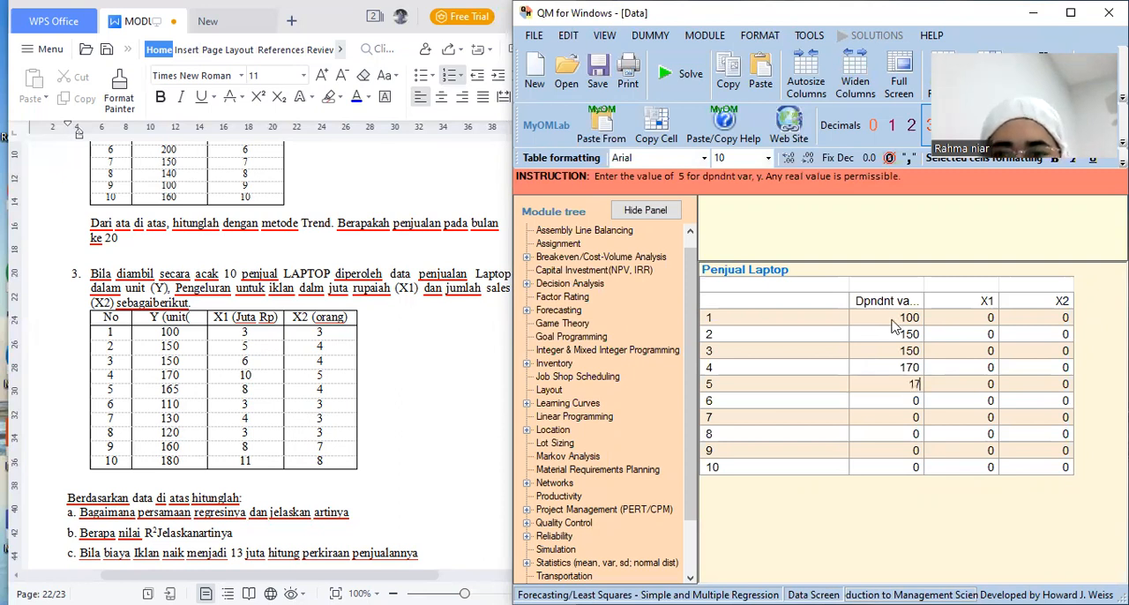
key(BackSpace)
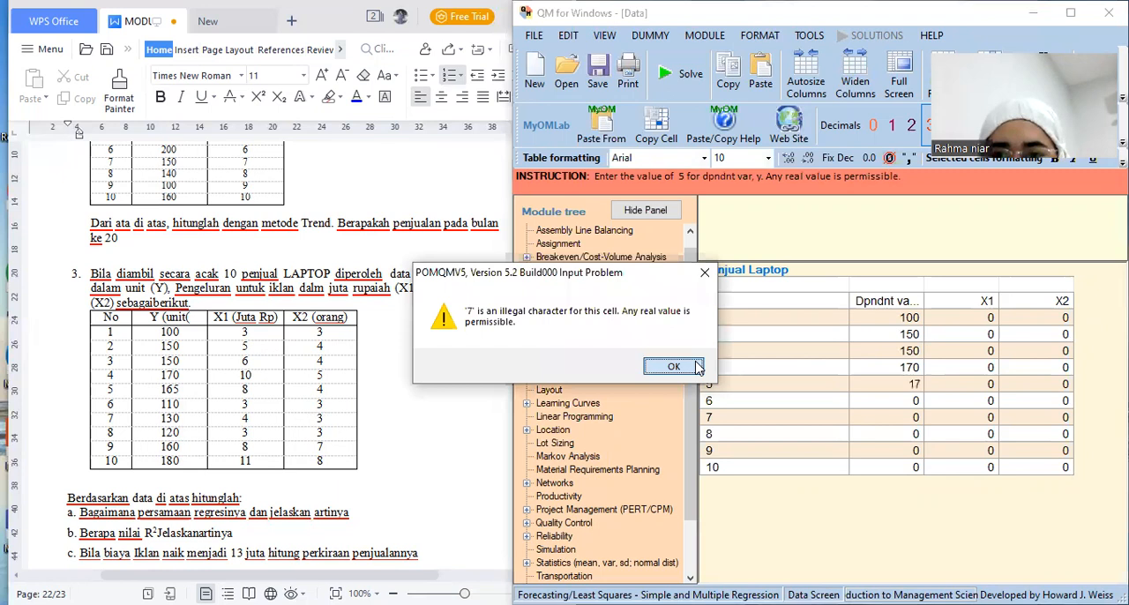
click(698, 367)
key(BackSpace)
text(6)
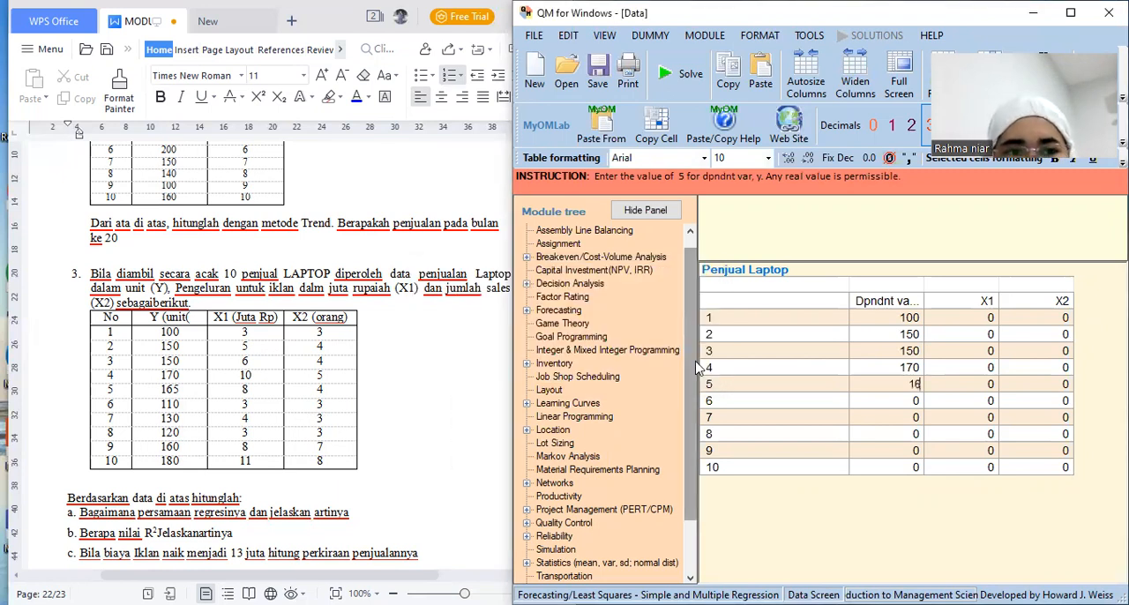
text(5)
key(Return)
text(11)
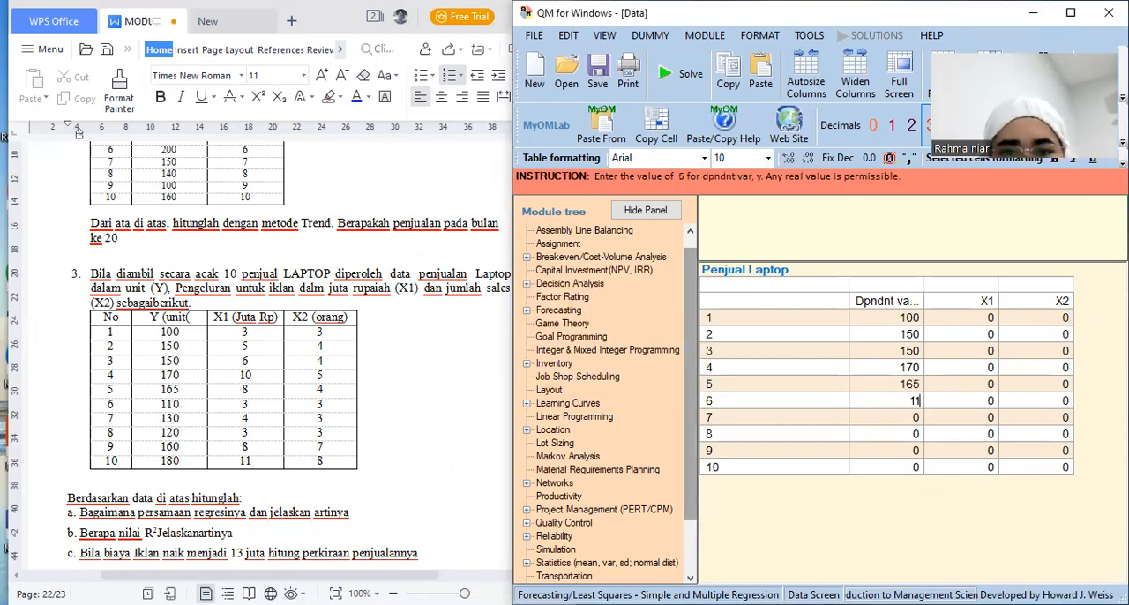
text(0)
key(Return)
text(130)
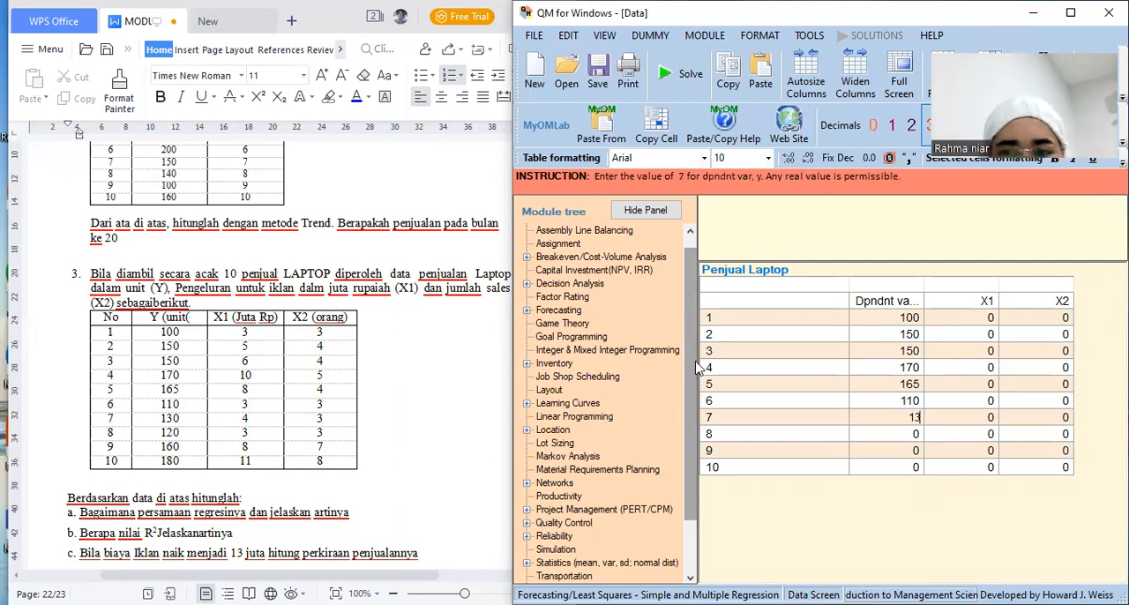
key(Return)
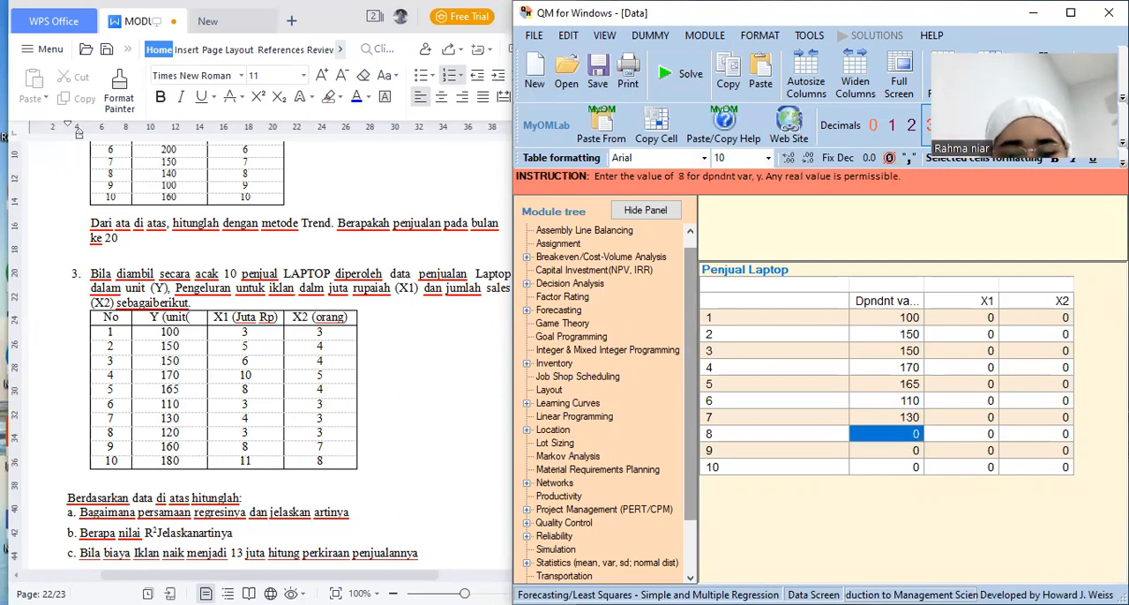
Complete the dependent variable column with 120, 160 and 180 for observations 8 to 10
text(120)
key(Return)
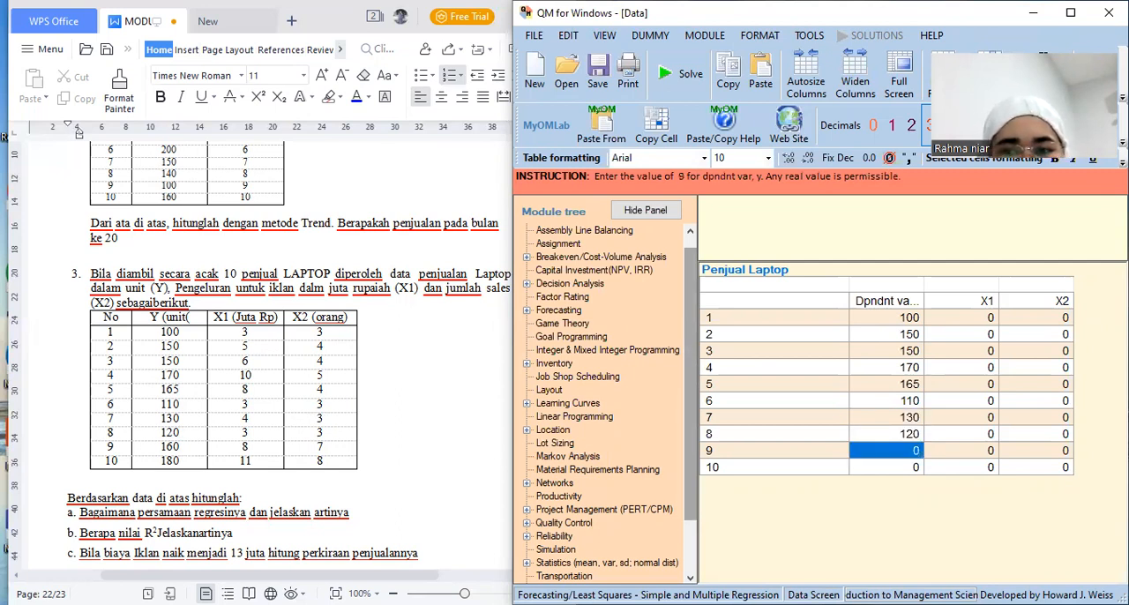
text(160)
key(Return)
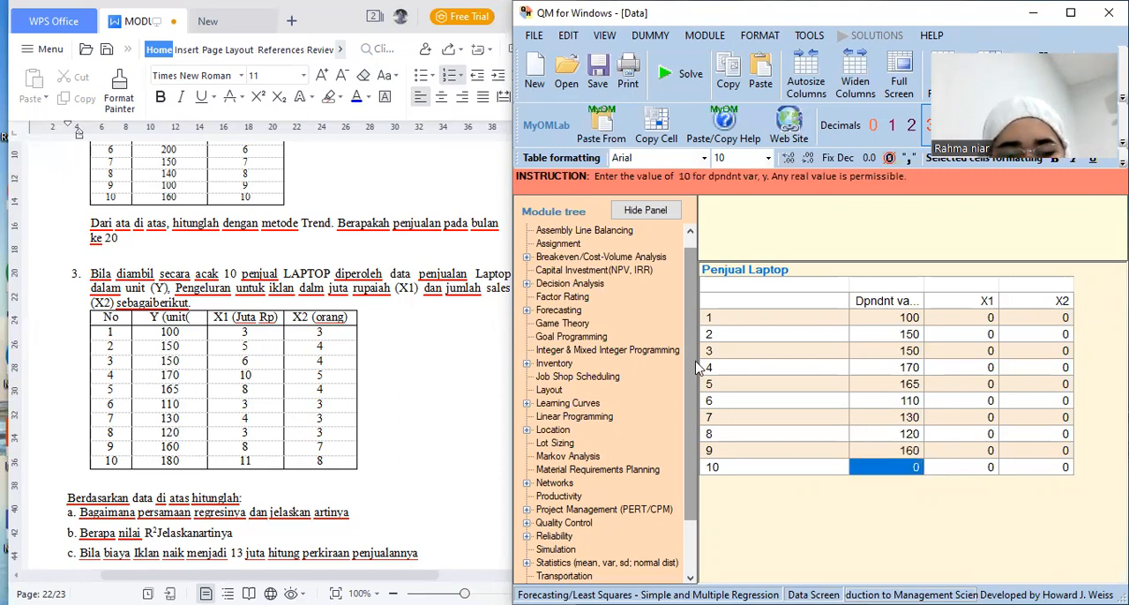
text(180)
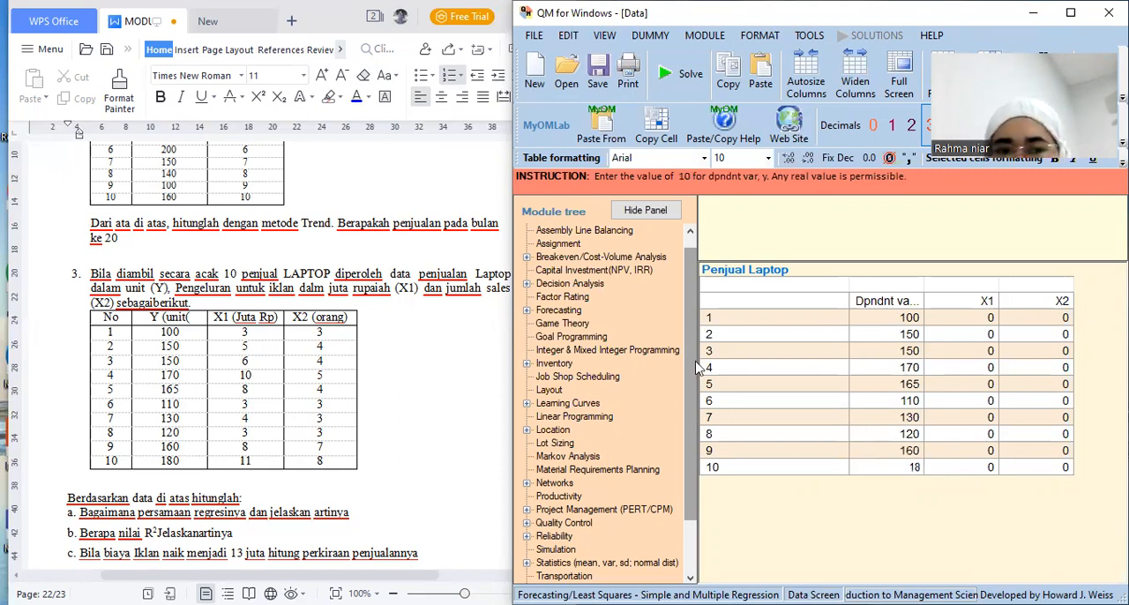
key(Return)
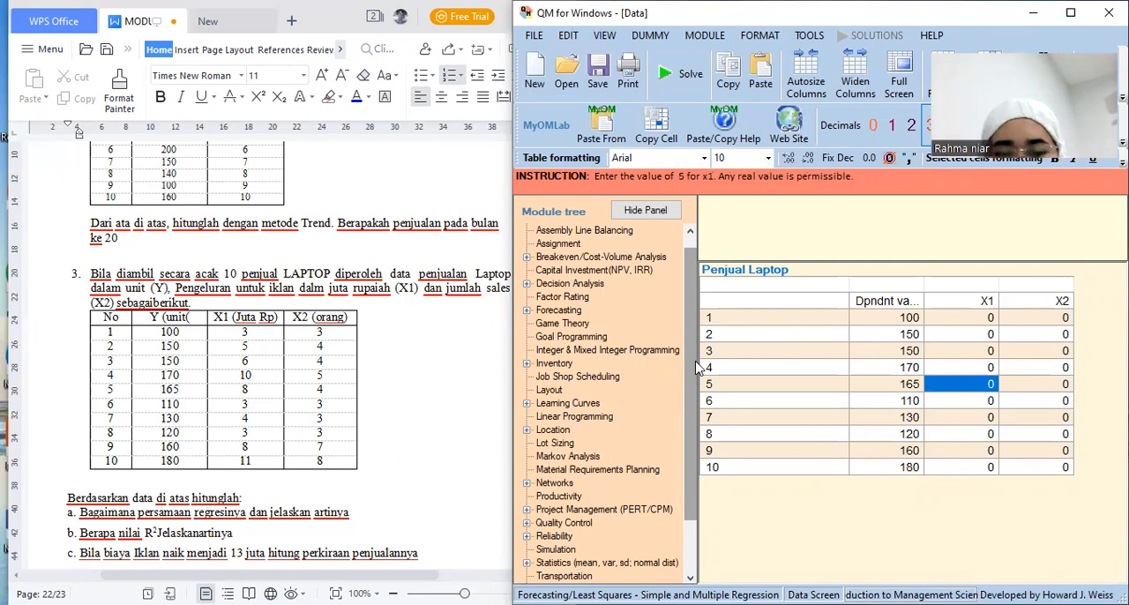
Enter the X1 values 3, 5 and 6 for observations 1 to 3
key(Up)
key(Up)
key(Up)
key(Up)
text(3)
key(Return)
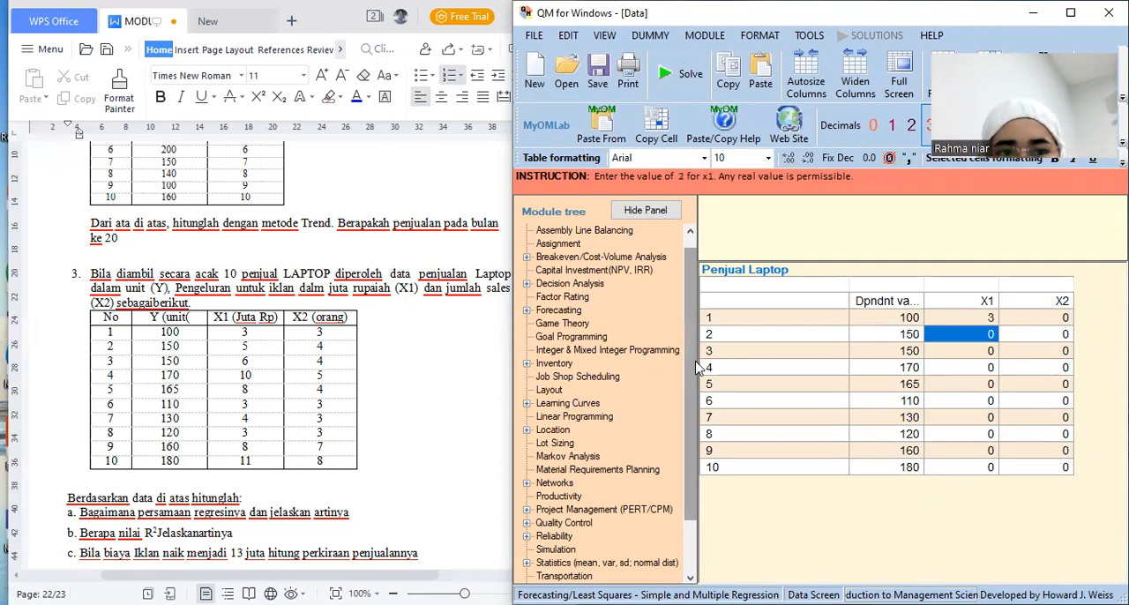
text(5)
key(Return)
text(5)
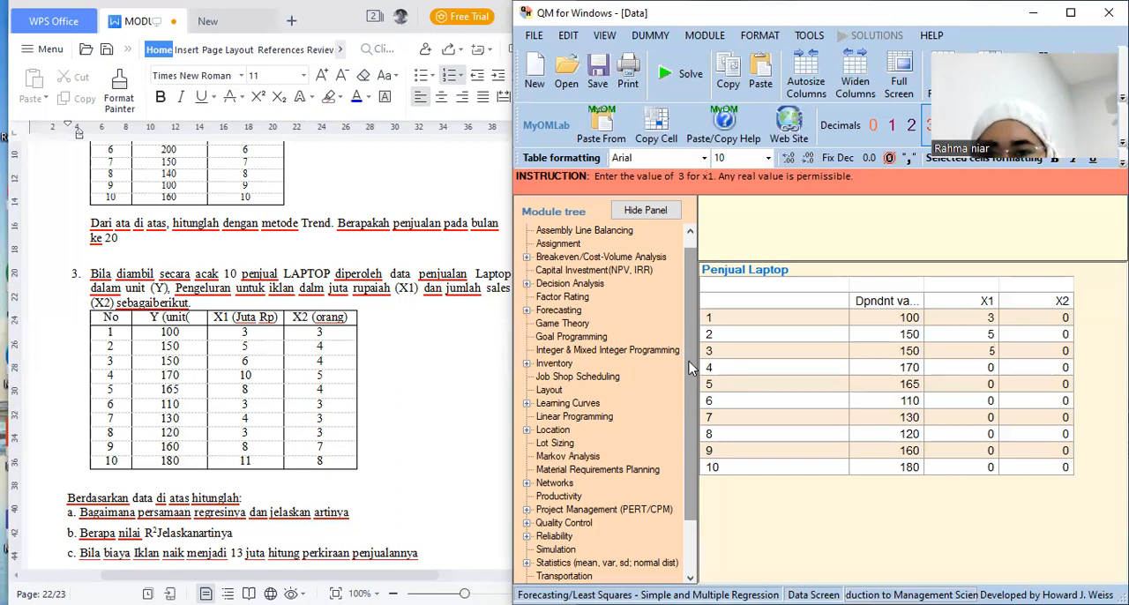
text(6)
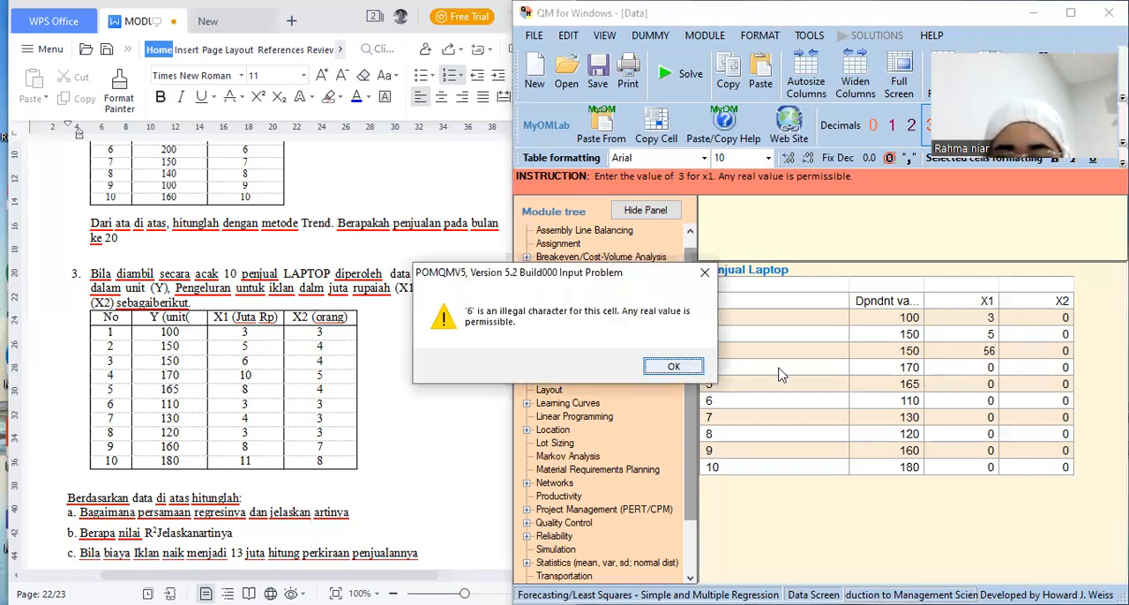
key(Return)
text(6)
key(Down)
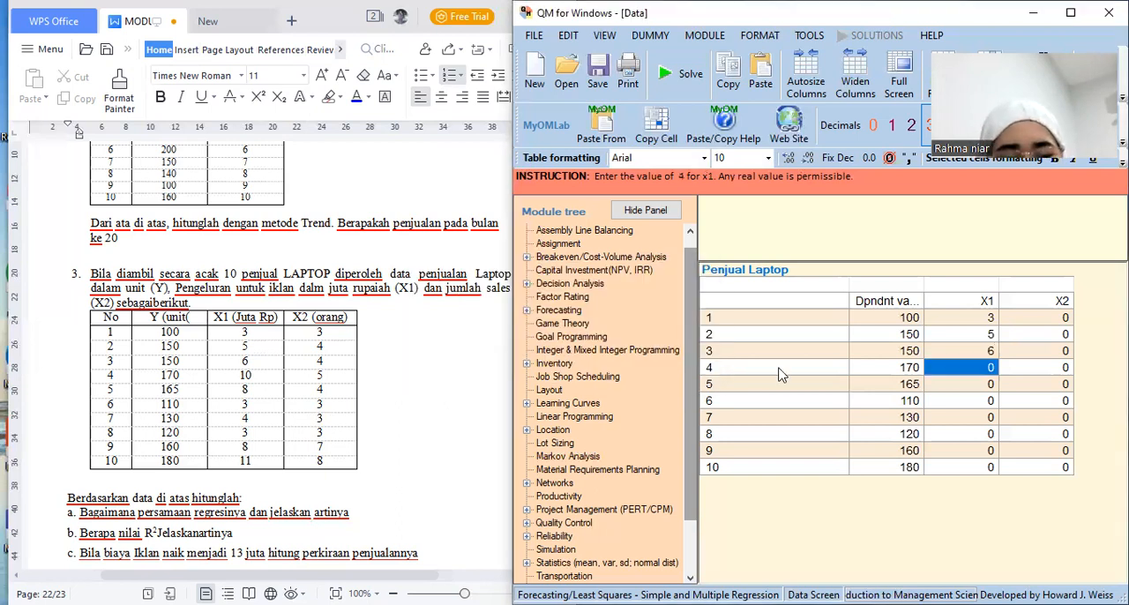
Complete the X1 column for observations 4 to 10 with 10, 8, 3, 4, 3, 8 and 11
text(10)
key(Down)
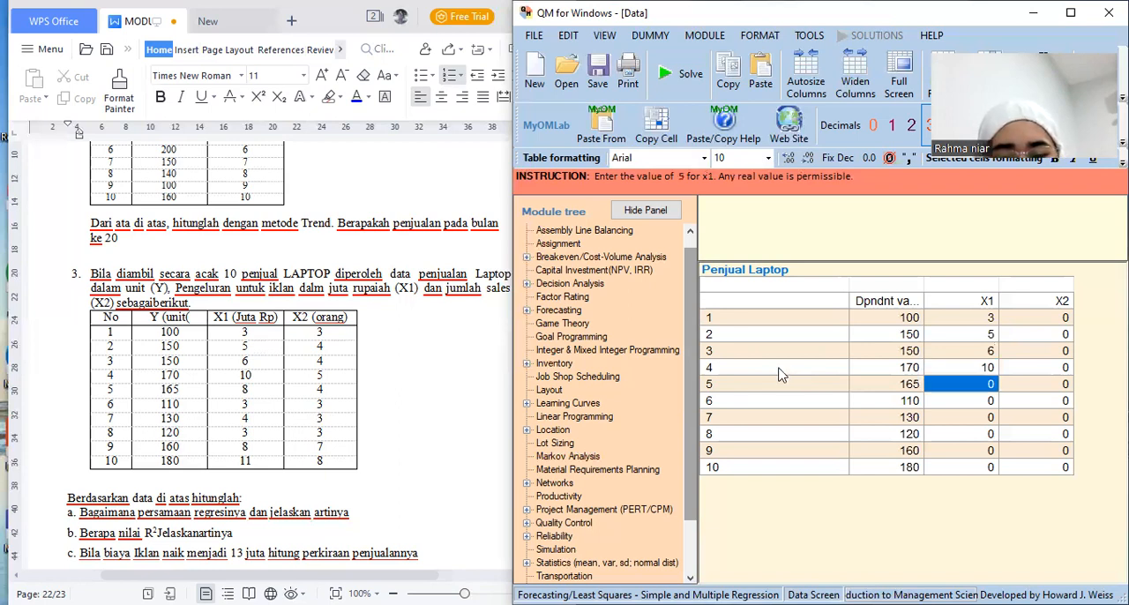
text(8)
key(Down)
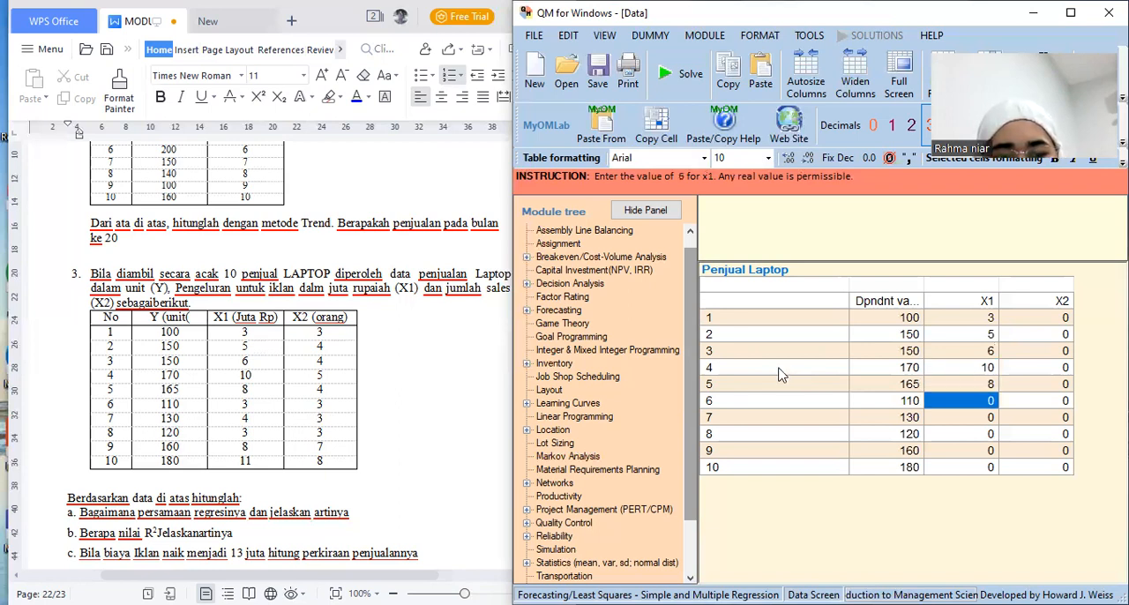
text(3)
key(Down)
text(4)
key(Down)
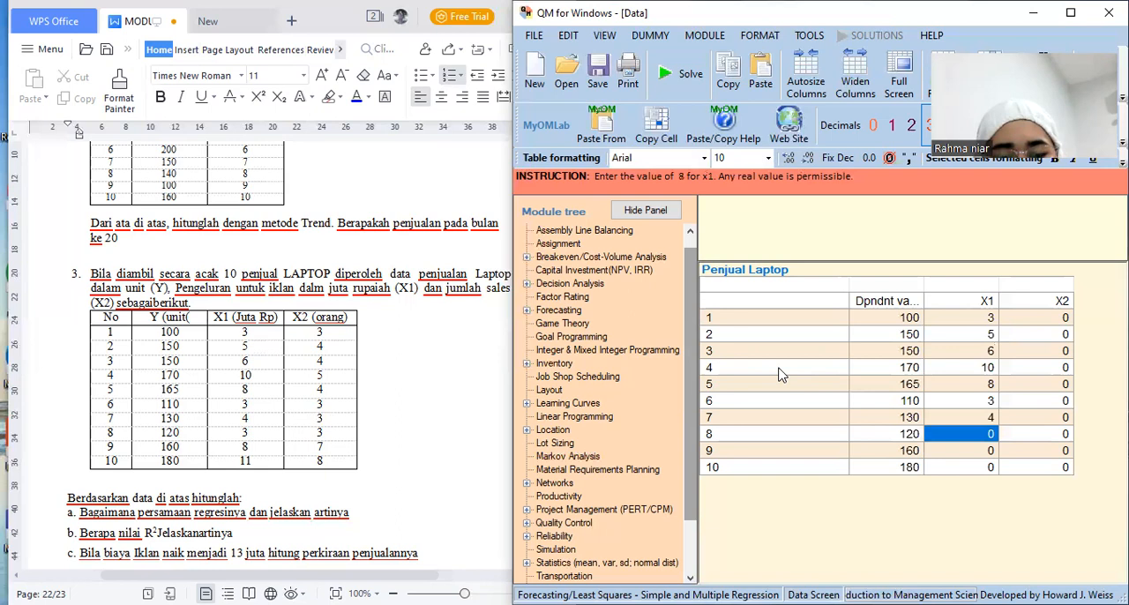
text(3)
key(Down)
text(8)
key(Down)
text(11)
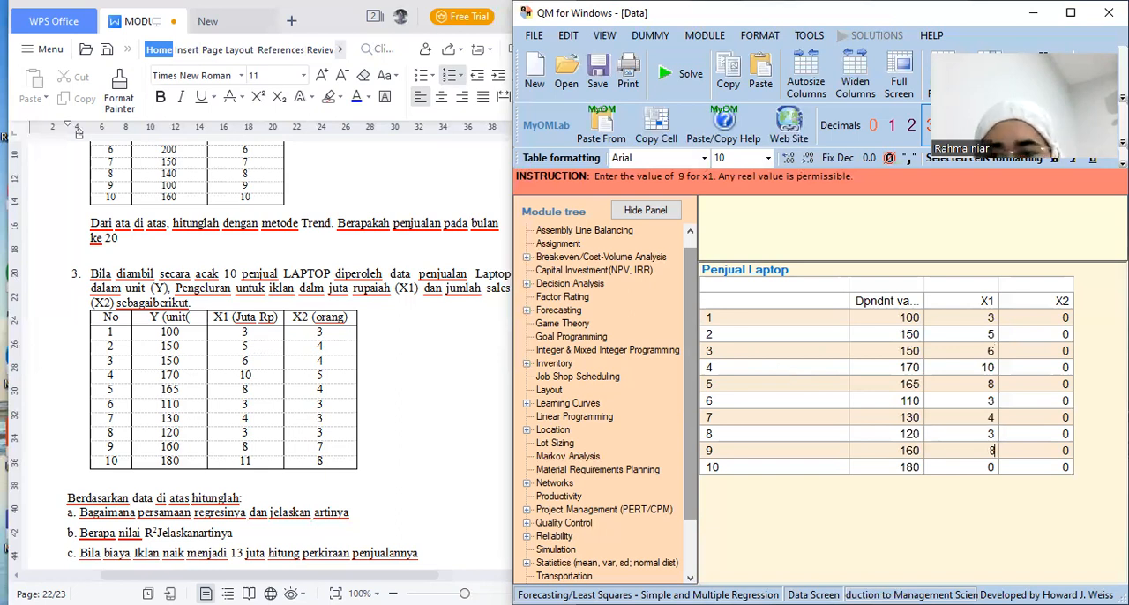
Enter the X2 values 3, 4, 4 and 5 for observations 1 to 4
key(Tab)
key(Up)
key(Up)
key(Up)
key(Up)
key(Up)
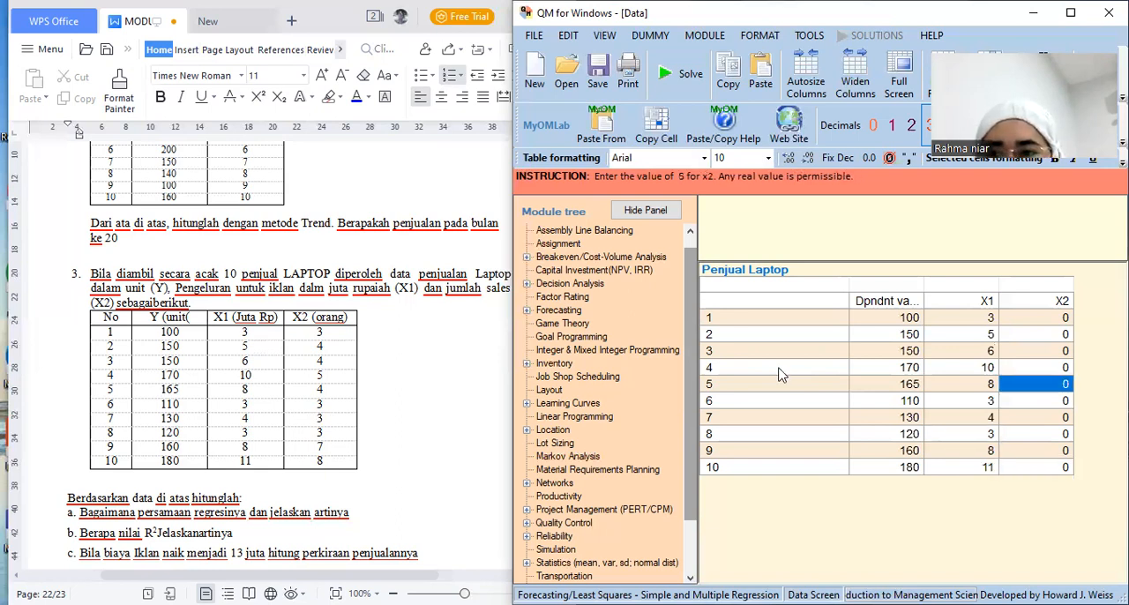
key(Up)
key(Up)
key(Up)
key(Up)
text(3)
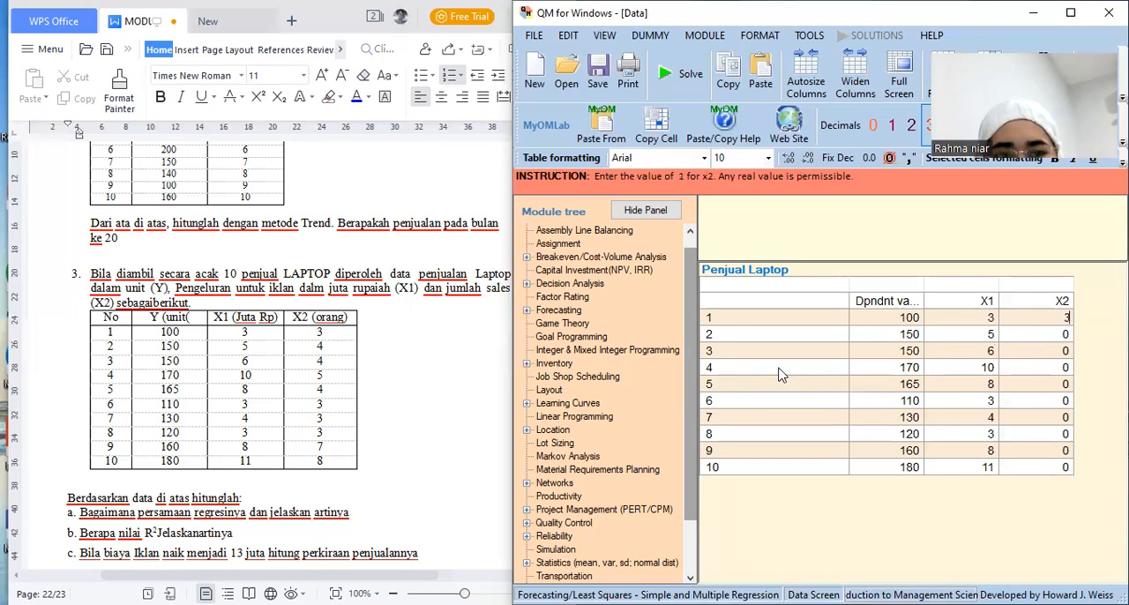
key(Down)
text(4)
key(Down)
text(4)
Complete the X2 column for observations 5 to 10 with 4, 3, 3, 3, 7 and 8
key(Down)
text(5)
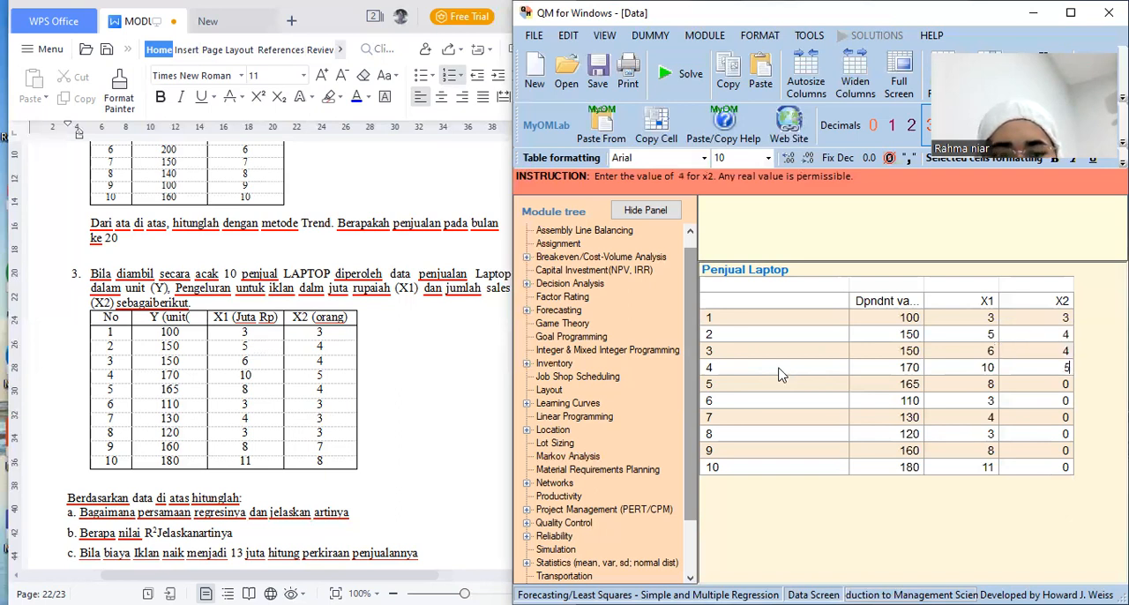
key(Down)
text(4)
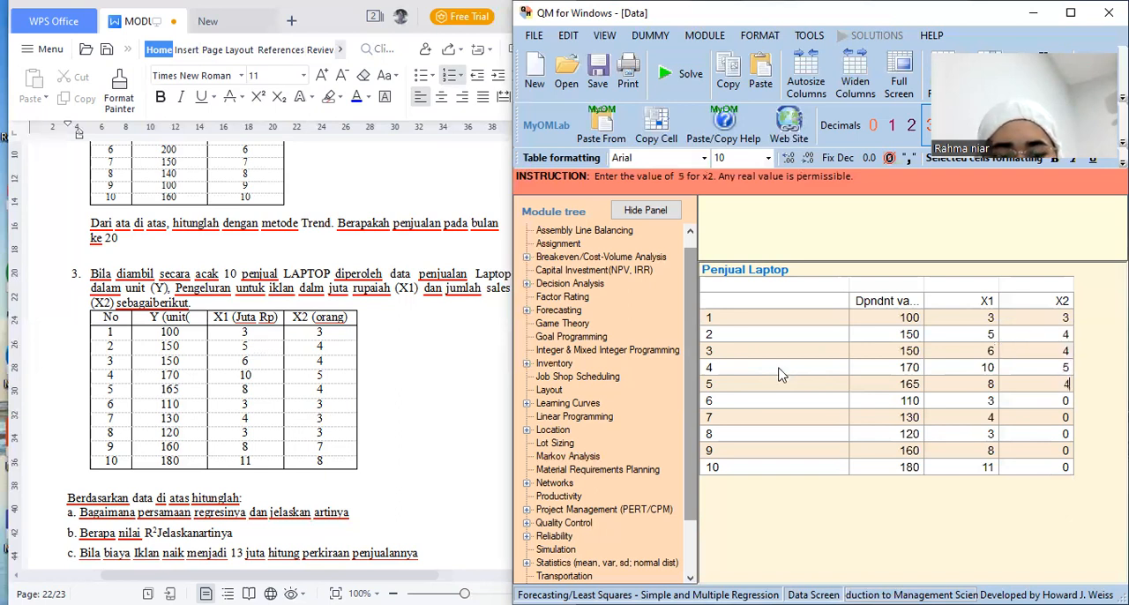
key(Down)
text(3)
key(Down)
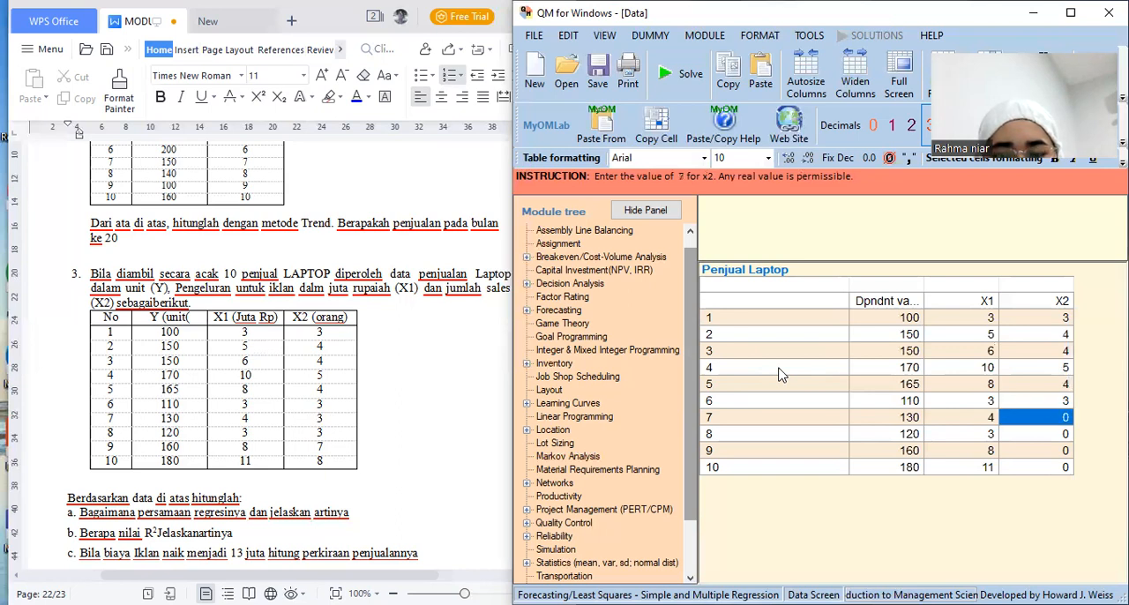
text(3)
key(Down)
text(3)
key(Down)
text(7)
key(Down)
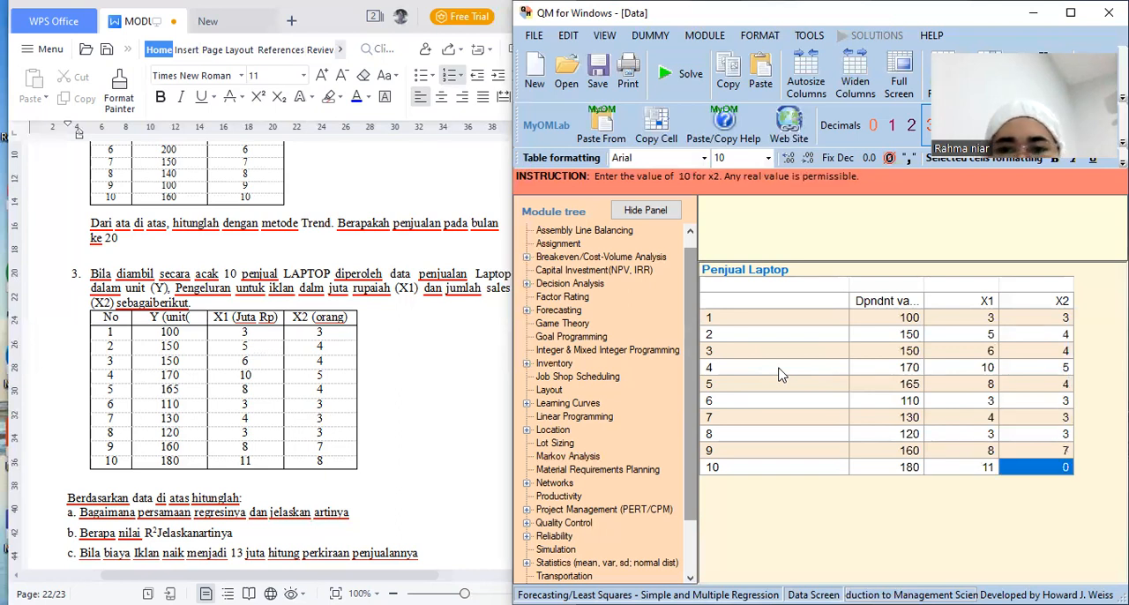
text(8)
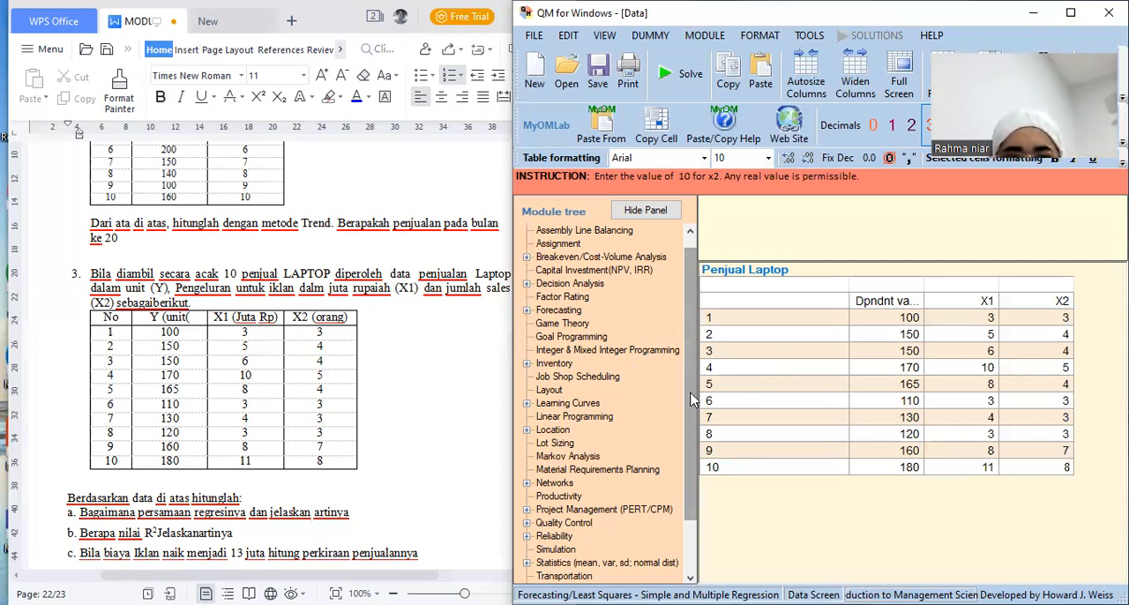
Review the questions of laptop exercise 3 and highlight the regression line equation in the Penjual Laptop solution
scroll(692, 388, down, 1)
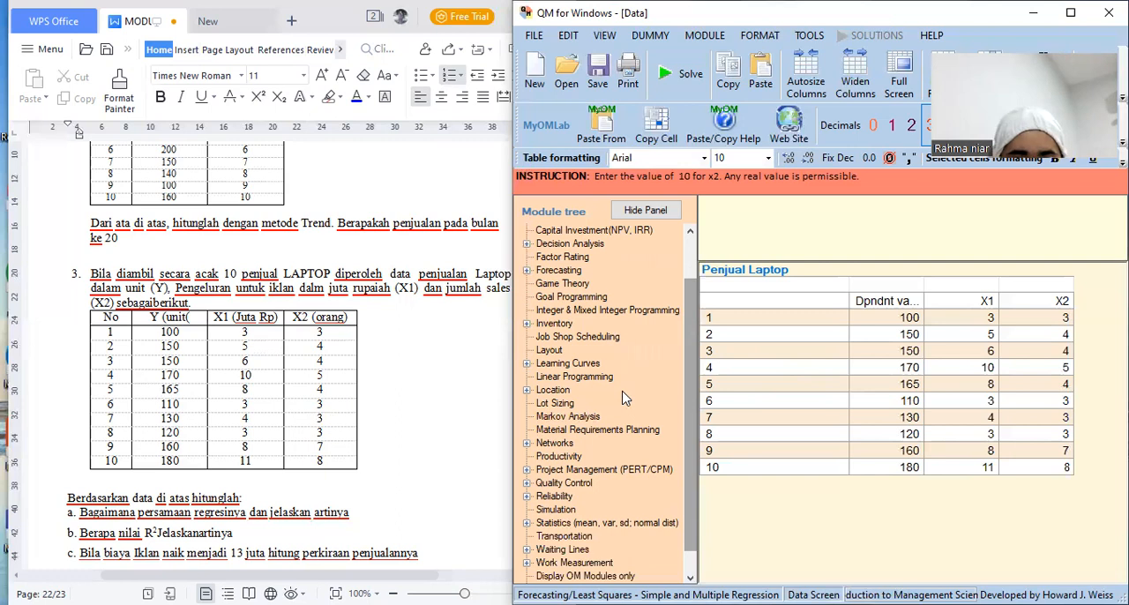
click(385, 447)
scroll(385, 447, down, 1)
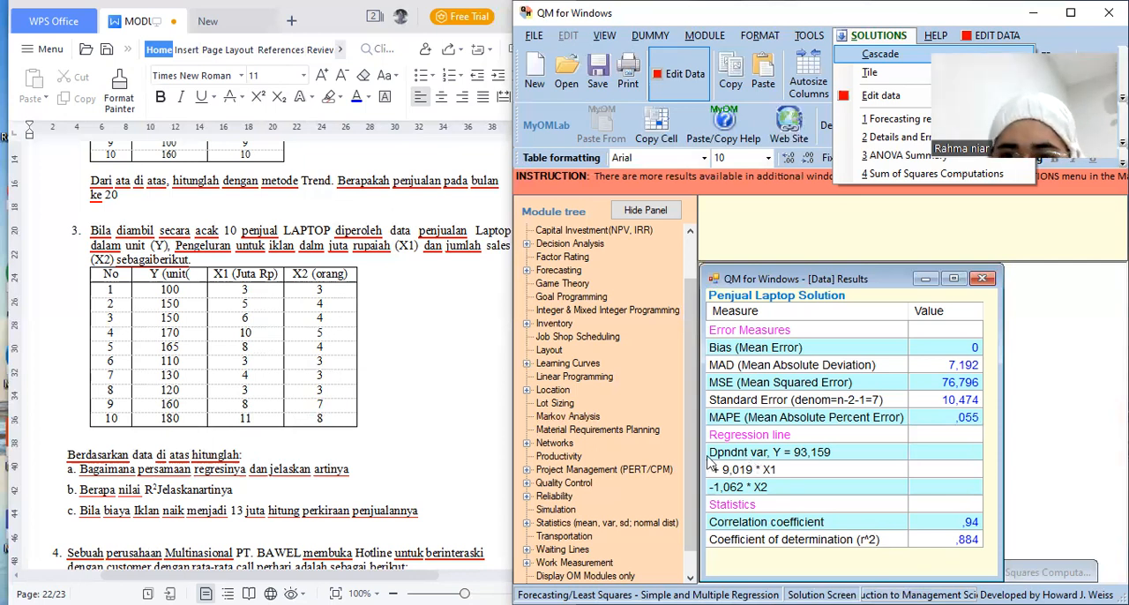
drag(717, 459, 740, 489)
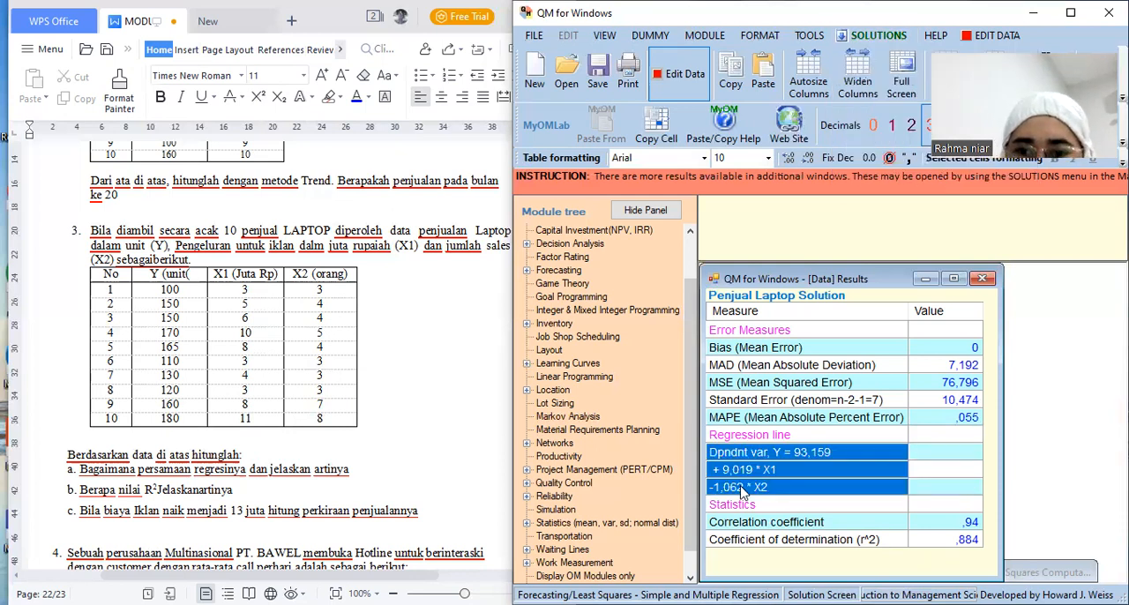
Copy the three selected regression line cells, from Y = 93,159 to -1,062 * X2, in the Penjual Laptop solution
right_click(740, 490)
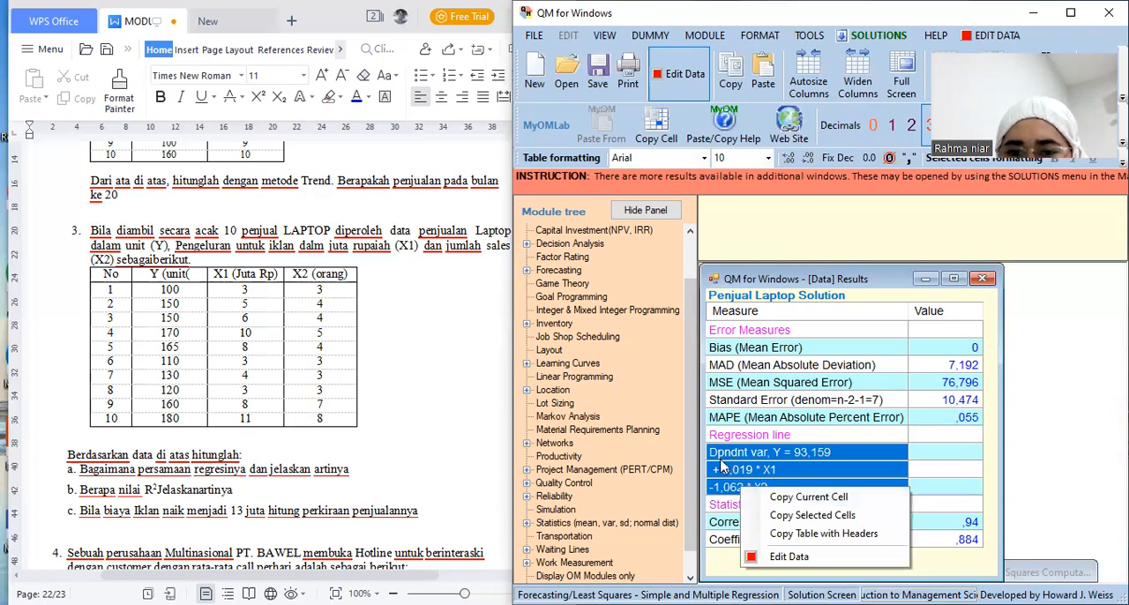
click(720, 463)
drag(719, 460, 748, 500)
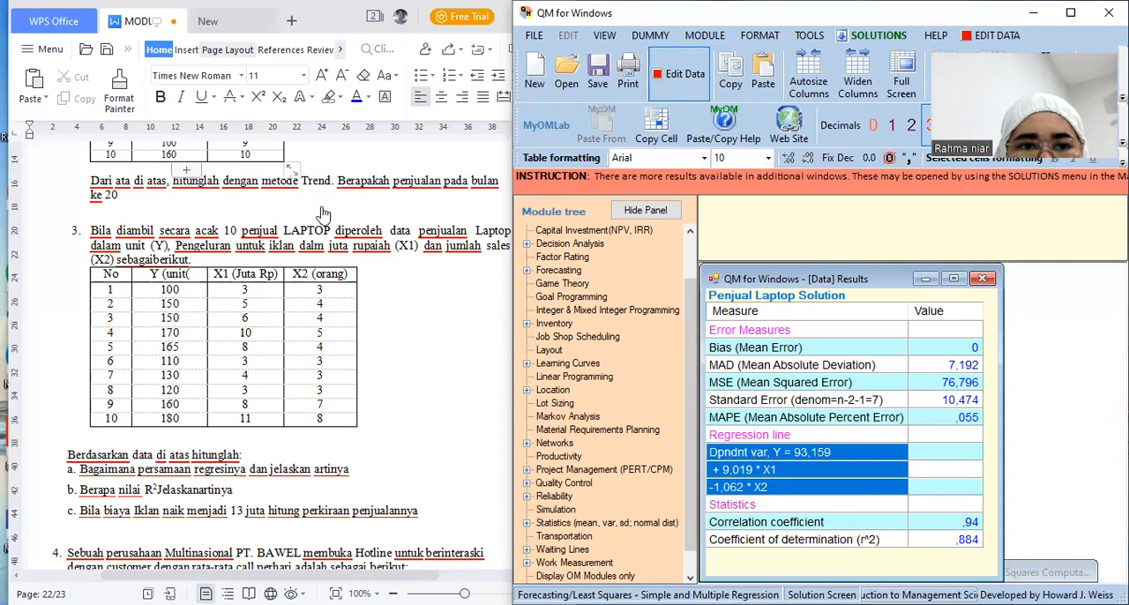
Switch to WPS Office and create a blank text document
key(ctrl+n)
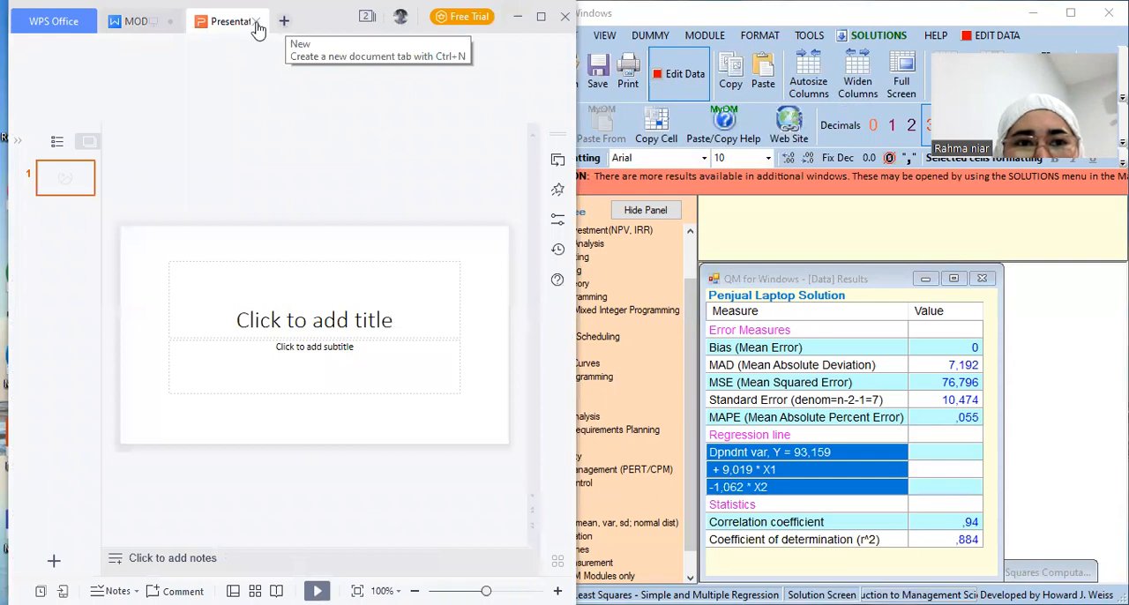
click(283, 21)
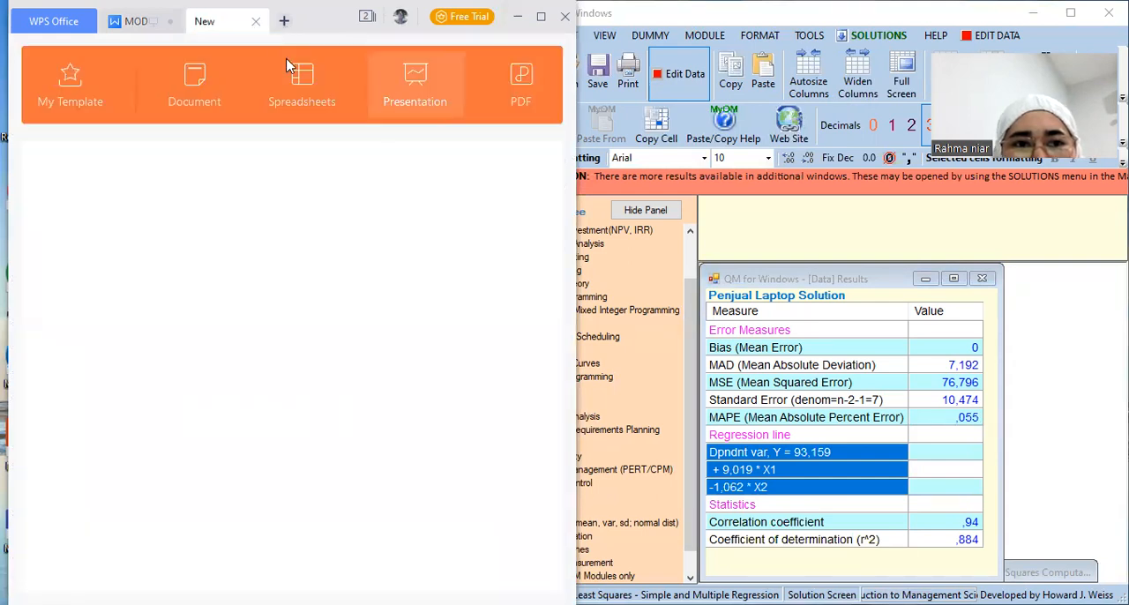
click(212, 105)
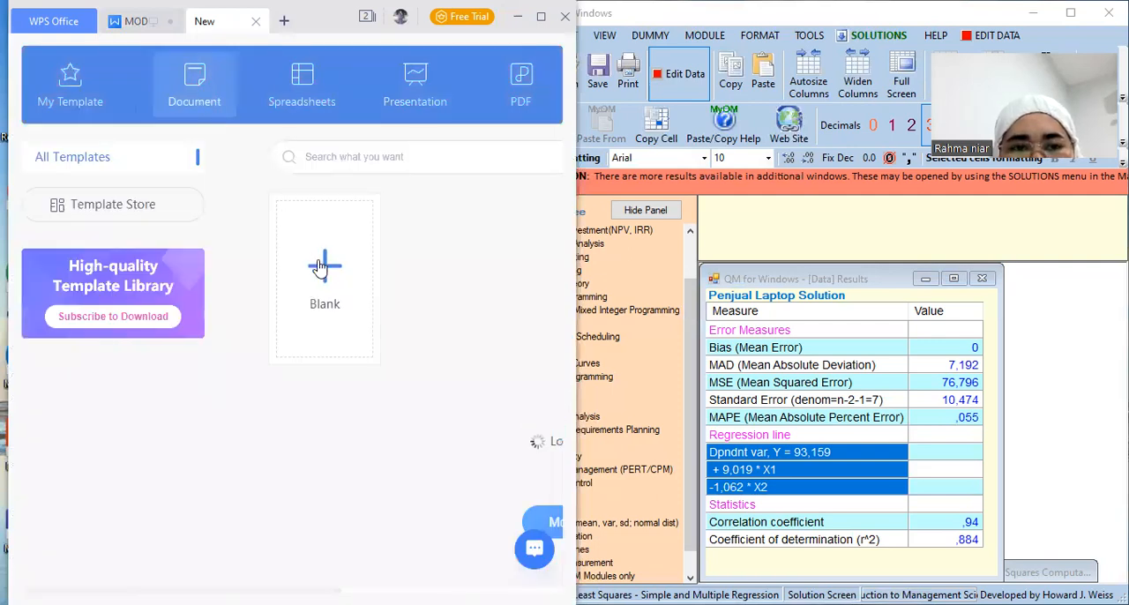
click(319, 267)
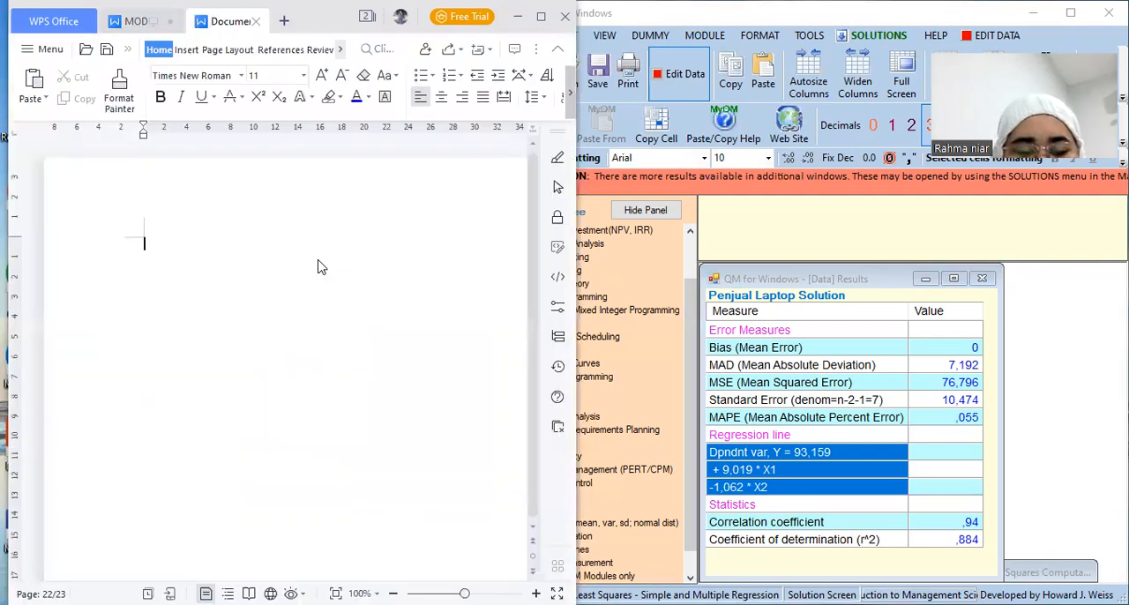
Paste the copied regression line equation into the blank document and select the pasted lines
key(ctrl+v)
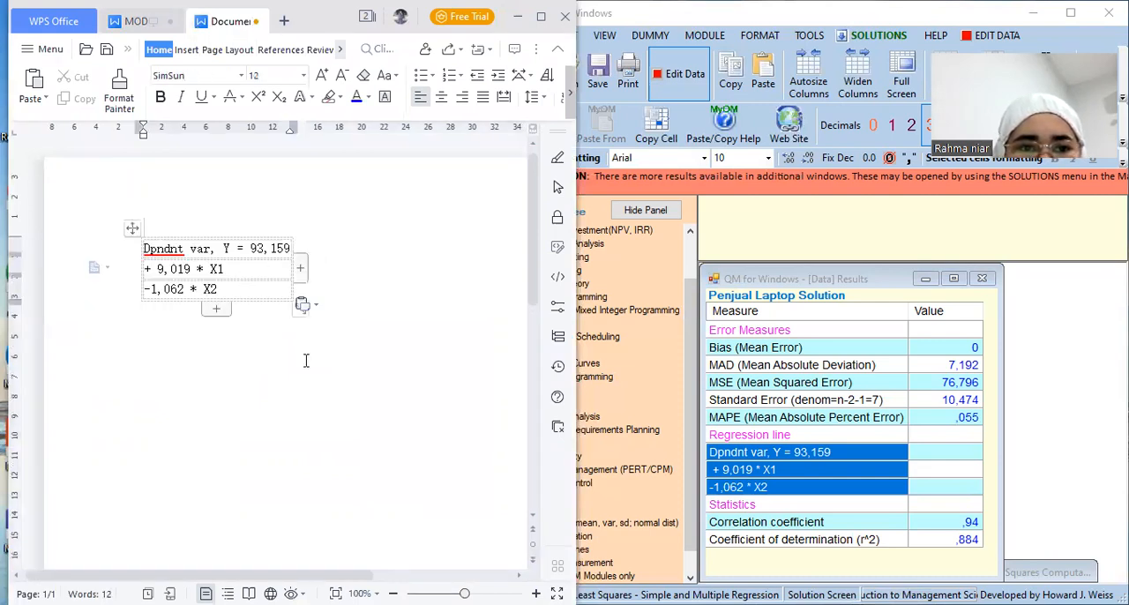
drag(223, 248, 271, 327)
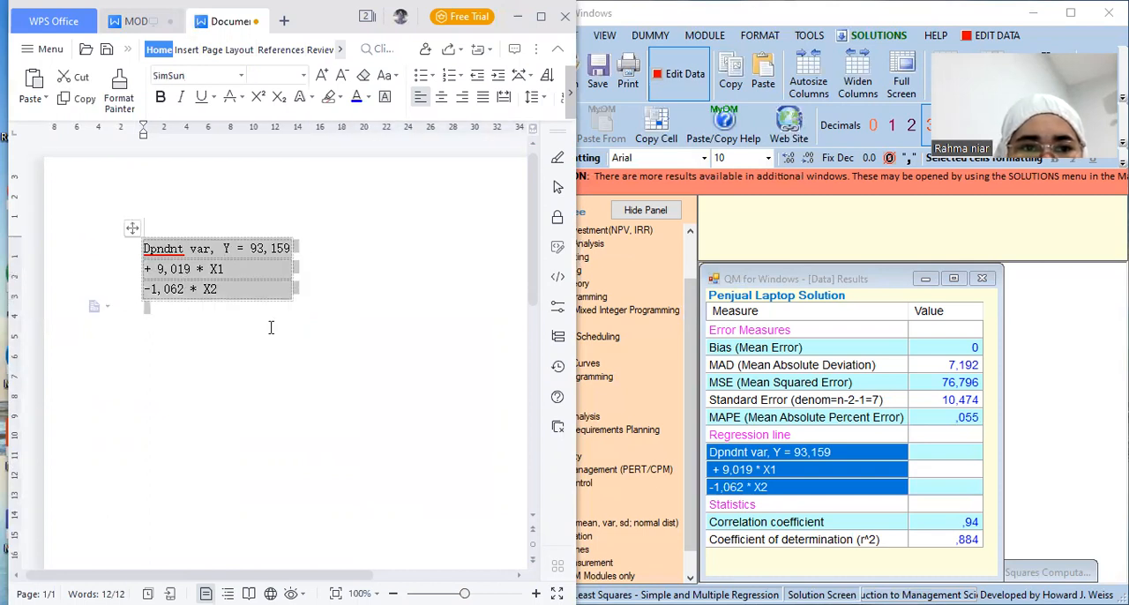
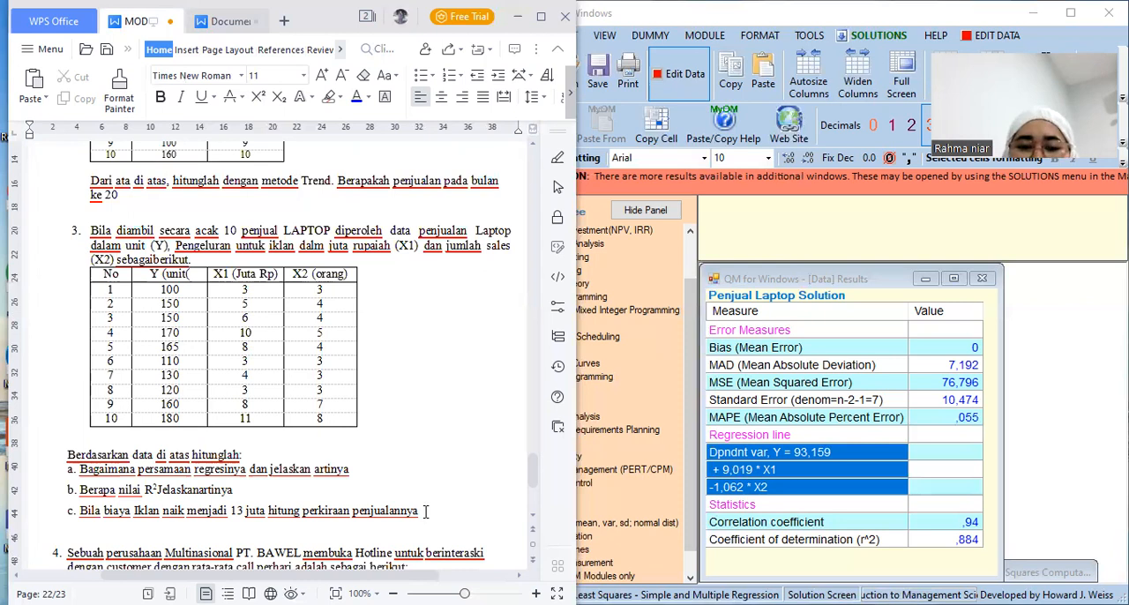
Switch to QM for Windows and save the Penjual Laptop problem as FC 4 in the Aplikom Ekonomi 03 folder
click(213, 20)
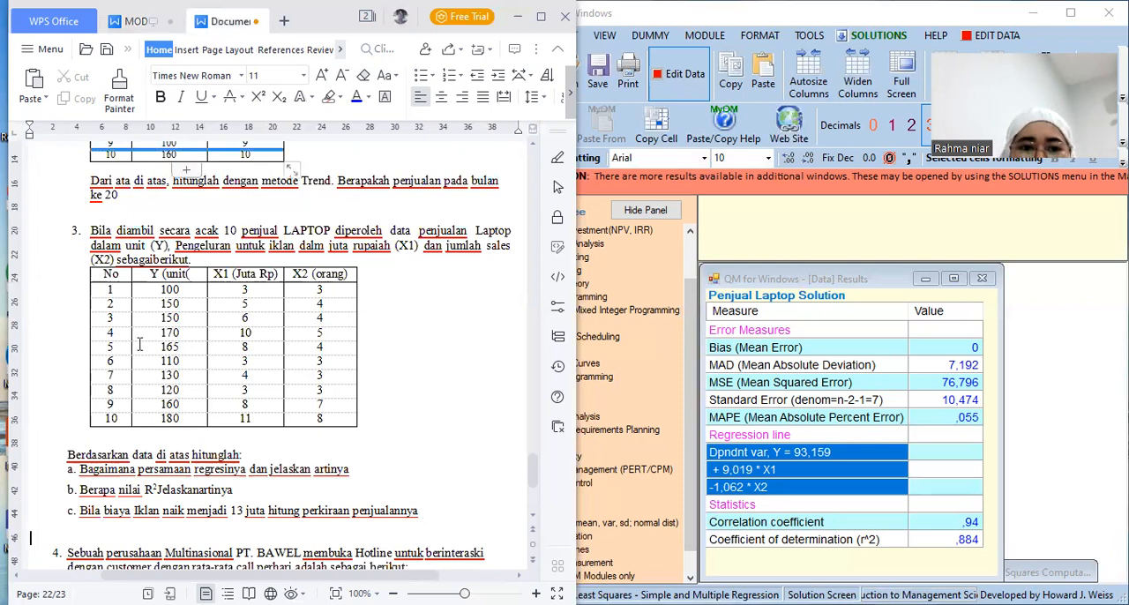
click(137, 21)
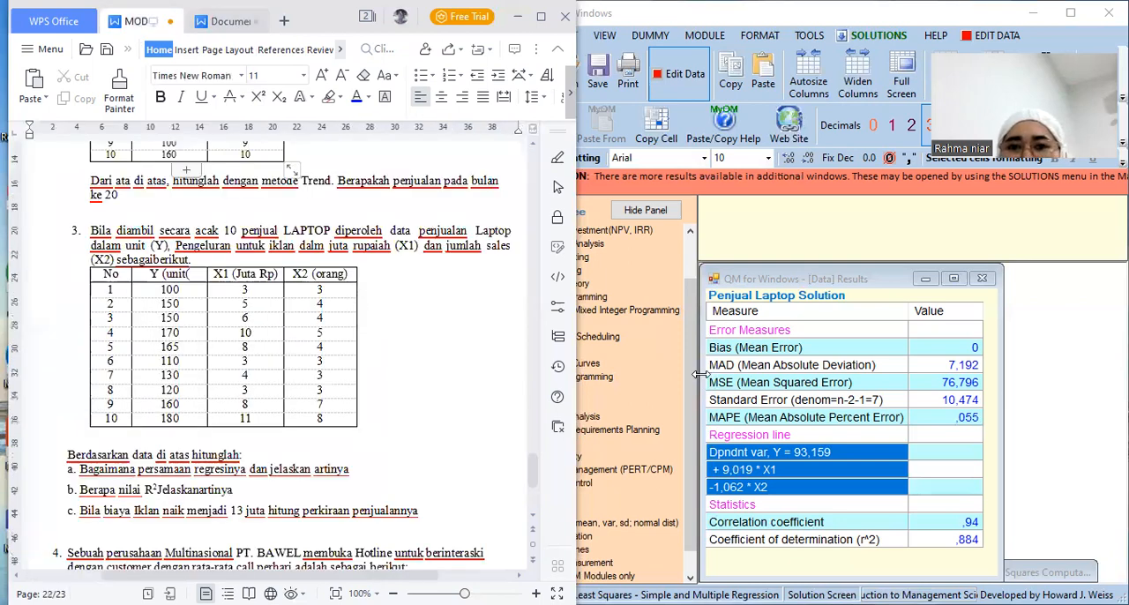
click(596, 84)
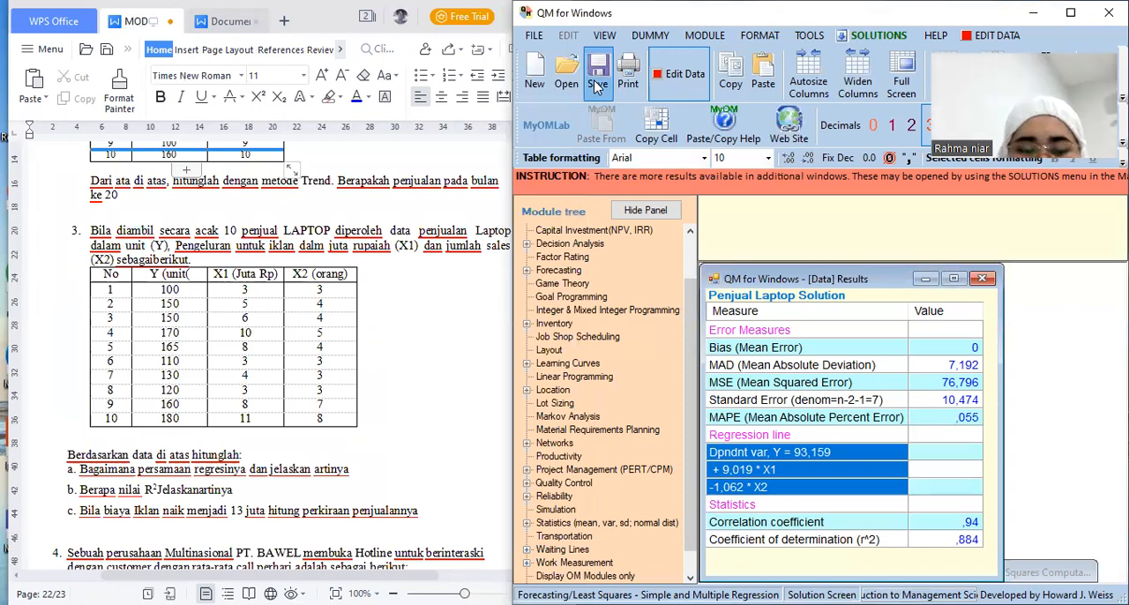
click(597, 85)
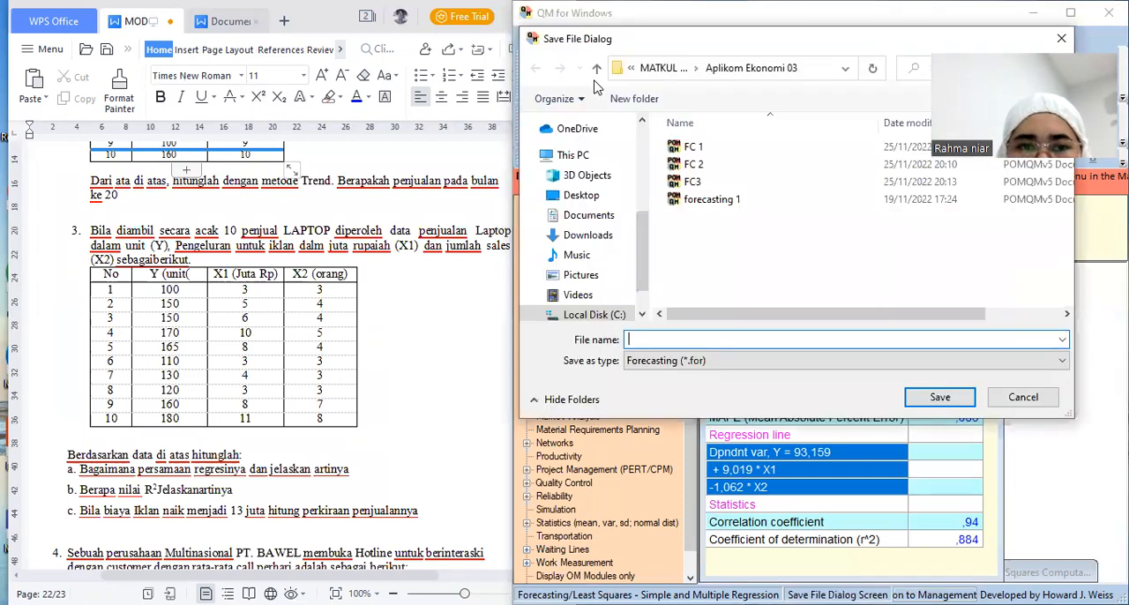
text(FC )
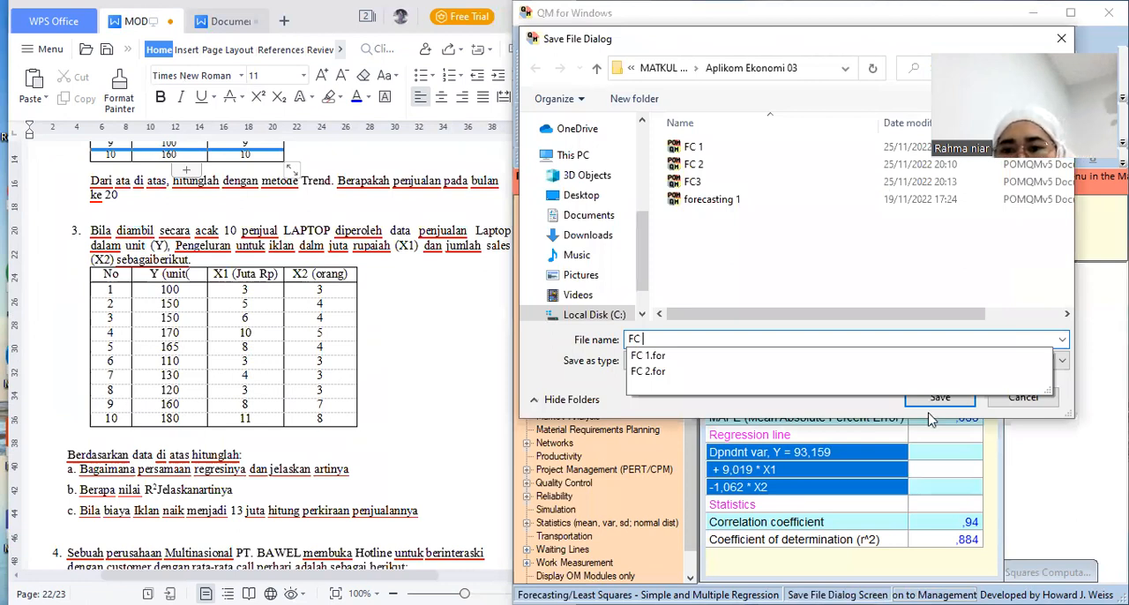
text(4)
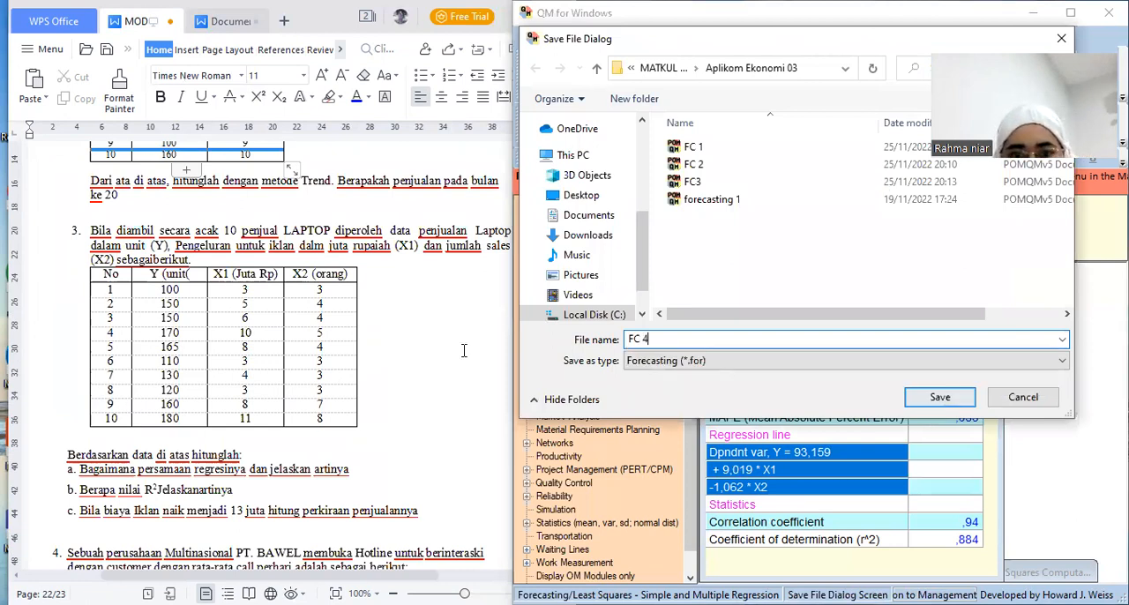
Switch to the module document and read exercise 4 on PT. BAWEL's daily hotline calls, including its data table and questions
click(432, 347)
click(531, 517)
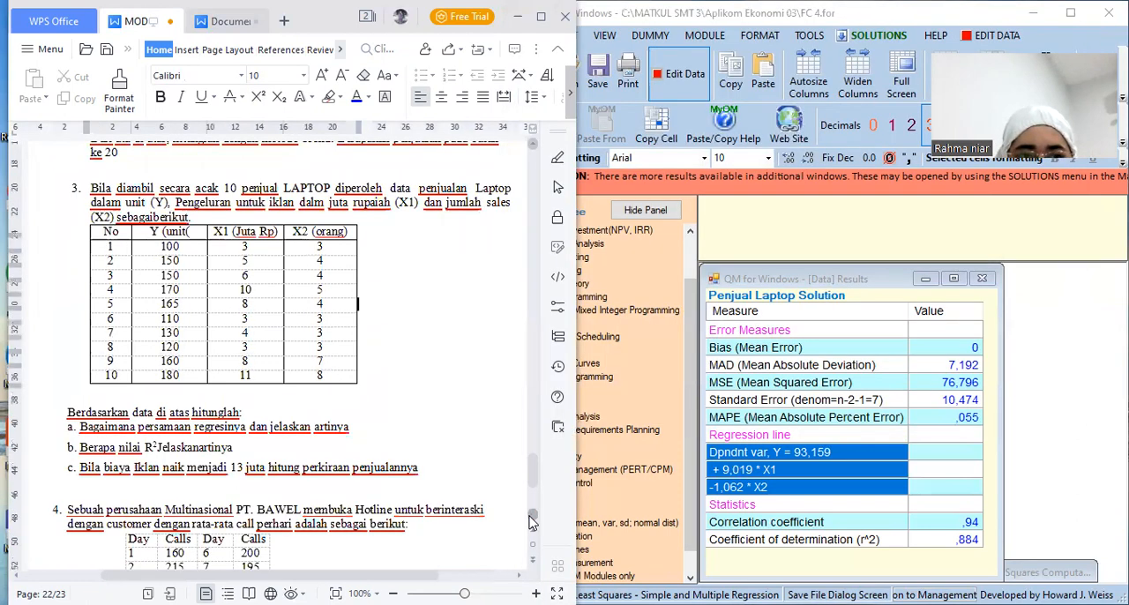
scroll(531, 521, down, 4)
scroll(531, 522, down, 1)
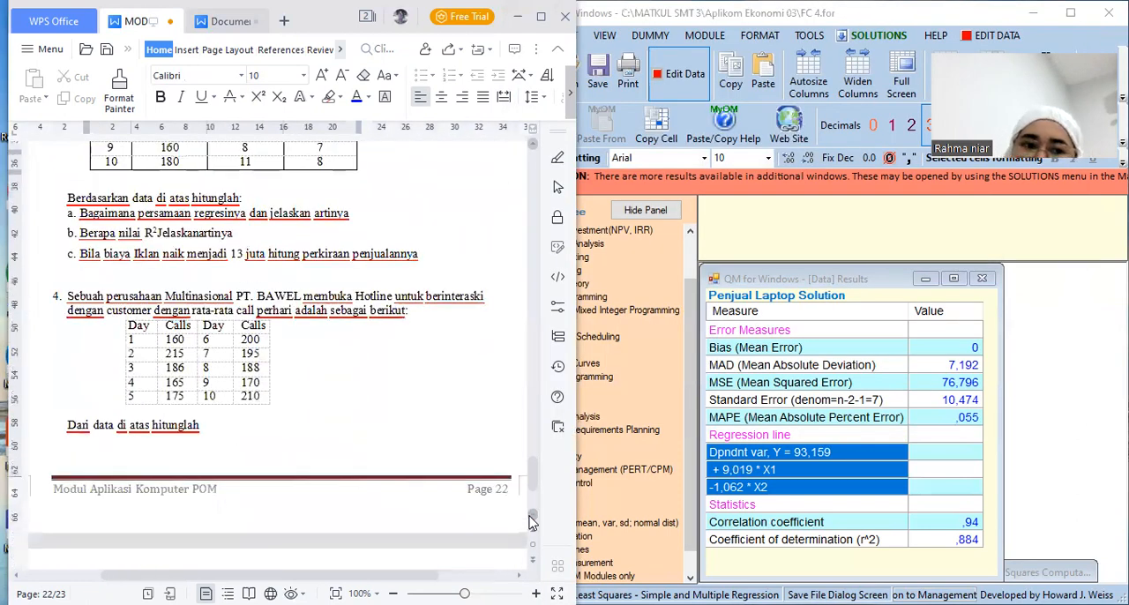
scroll(531, 521, down, 1)
scroll(531, 521, down, 3)
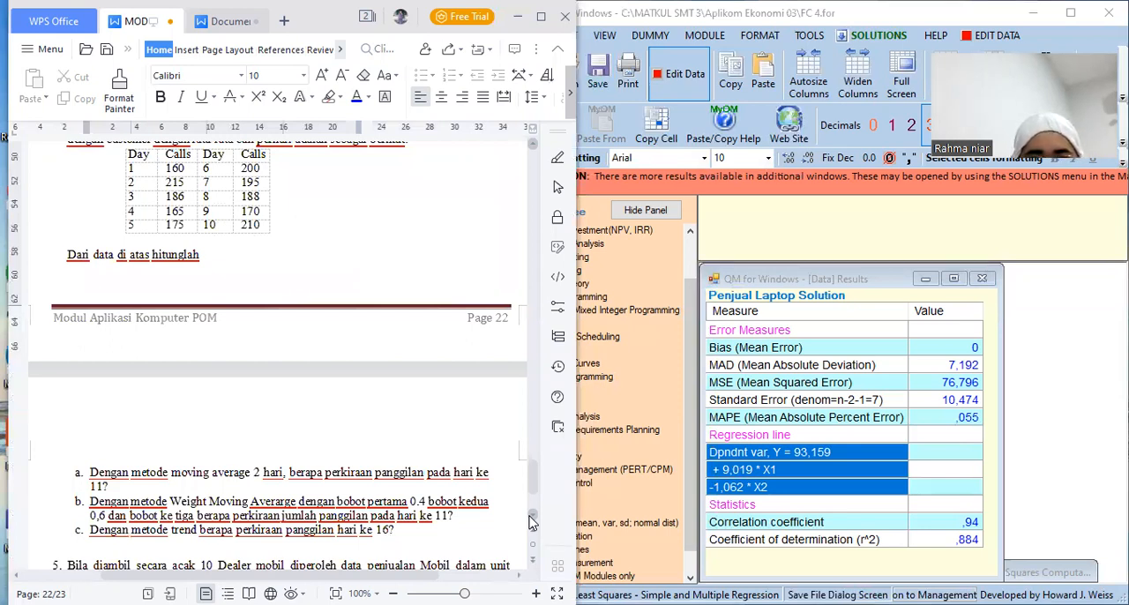
click(532, 148)
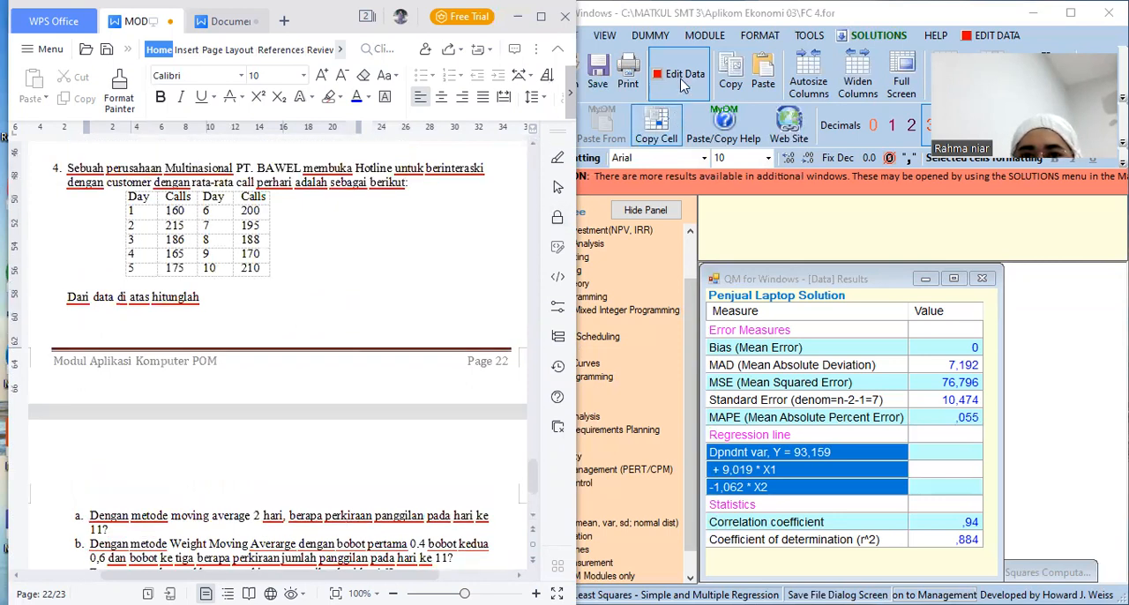
Start a new time series data set in the QM for Windows Forecasting module, titled PT. BAWEL
click(702, 37)
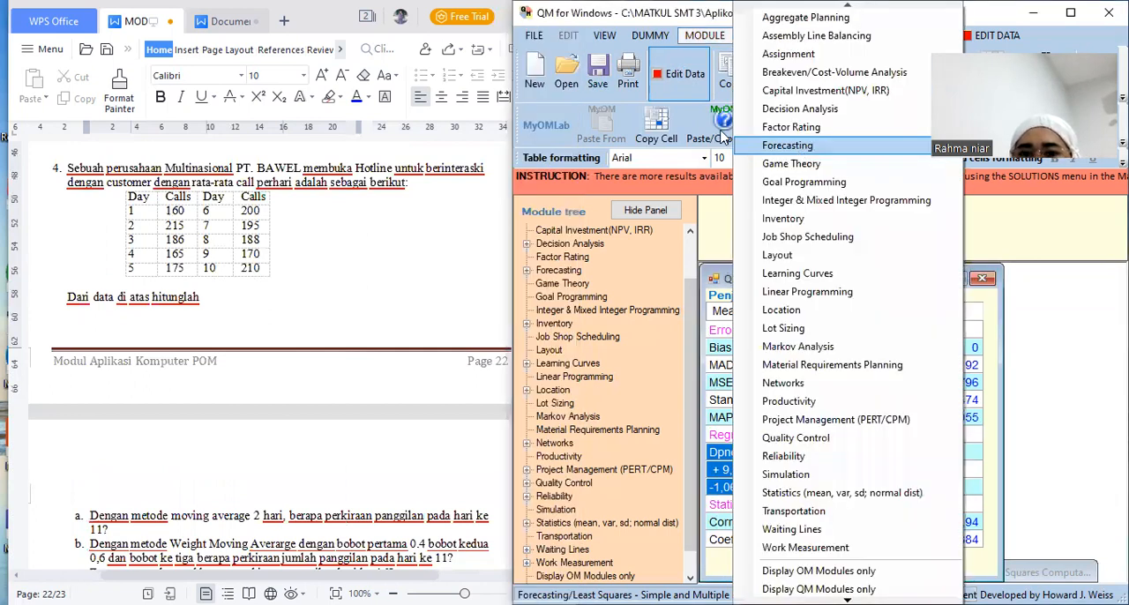
click(798, 148)
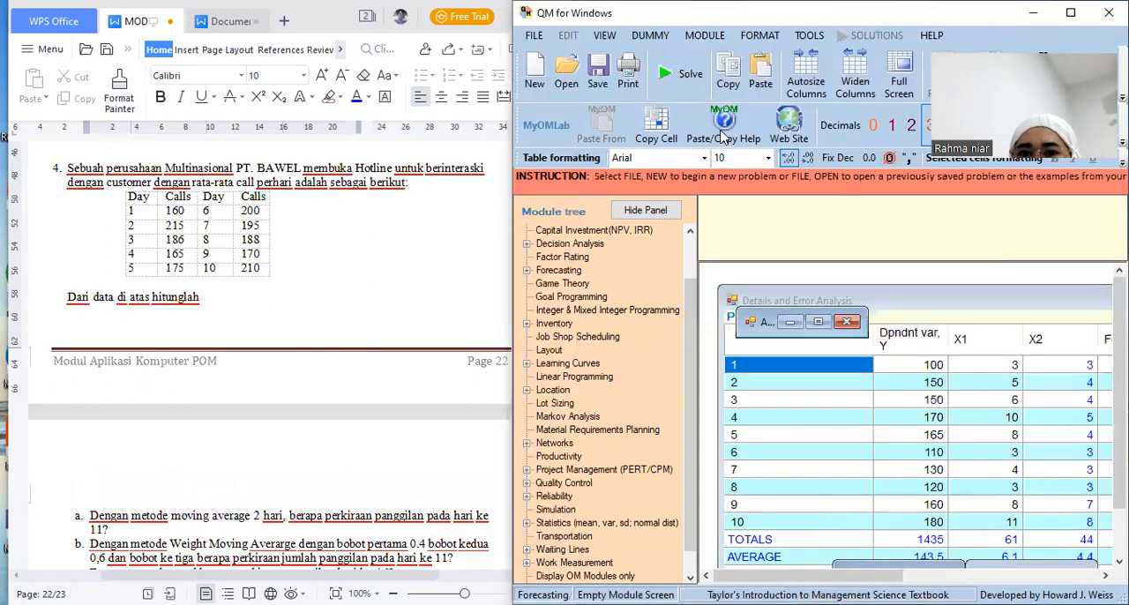
click(753, 60)
click(686, 204)
key(BackSpace)
key(BackSpace)
key(BackSpace)
key(BackSpace)
key(BackSpace)
key(BackSpace)
key(BackSpace)
key(BackSpace)
key(BackSpace)
key(BackSpace)
text(PT. BAWEL)
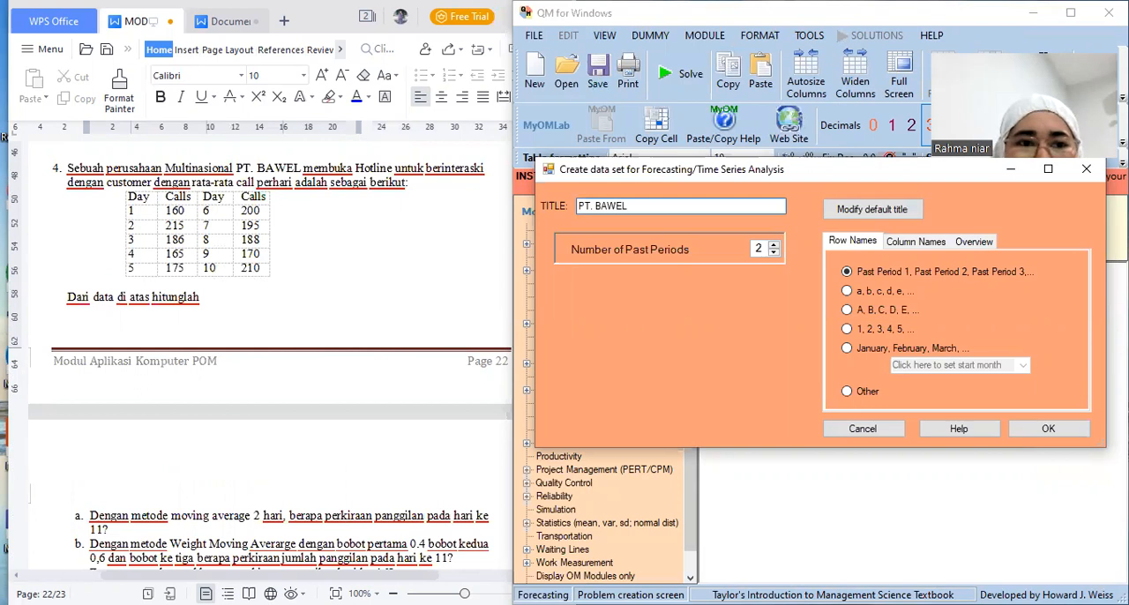
Set the number of past periods to 10 with row names 1, 2, 3, 4, 5 and create the data set
click(773, 250)
click(772, 249)
click(772, 250)
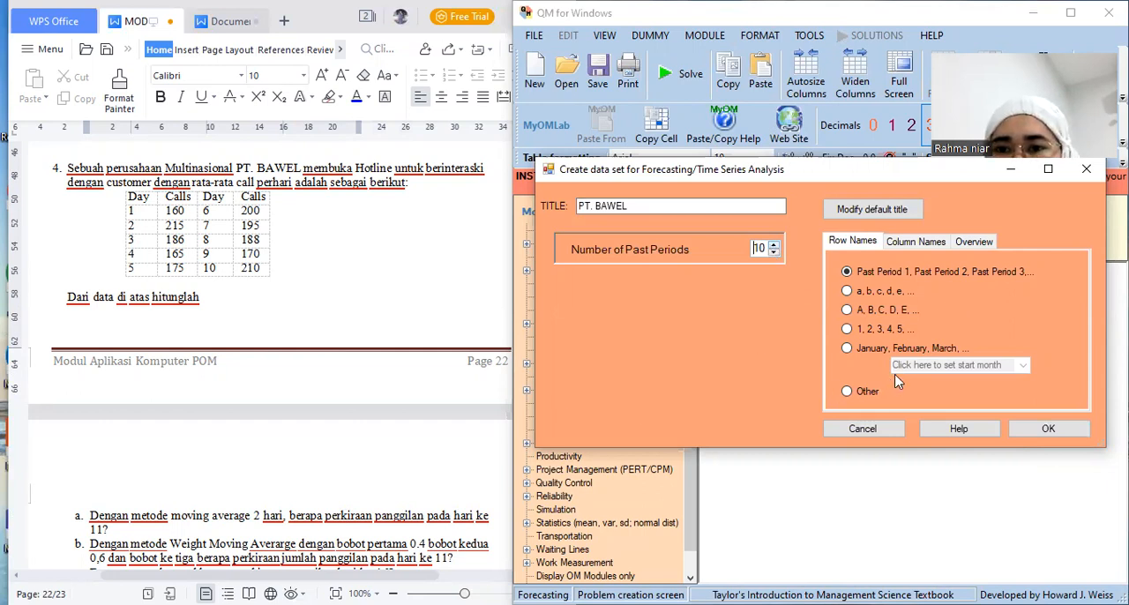
click(847, 330)
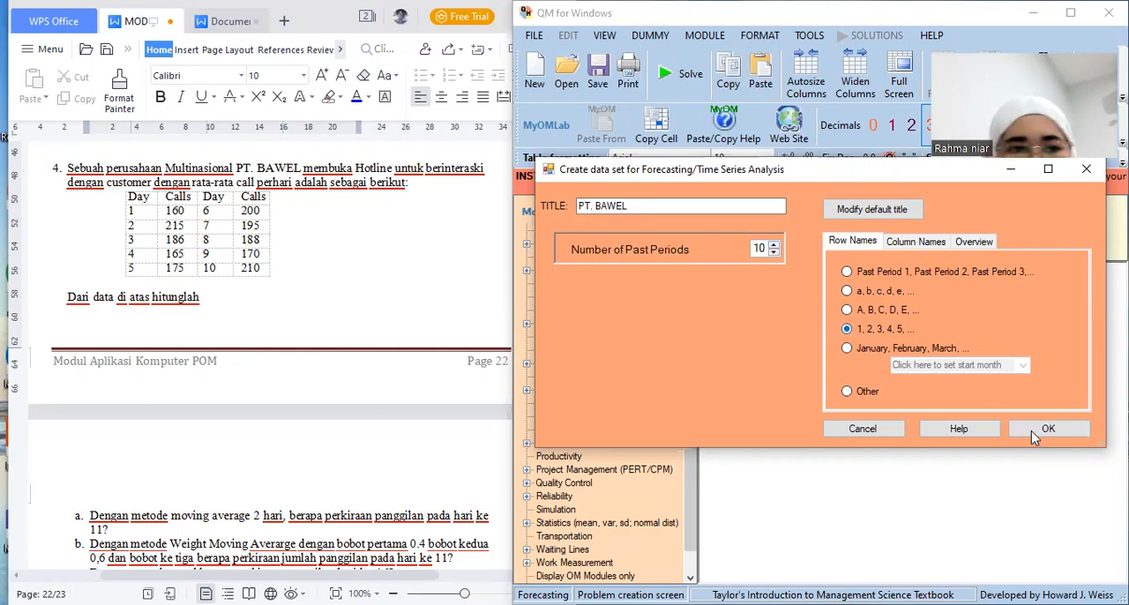
click(1036, 432)
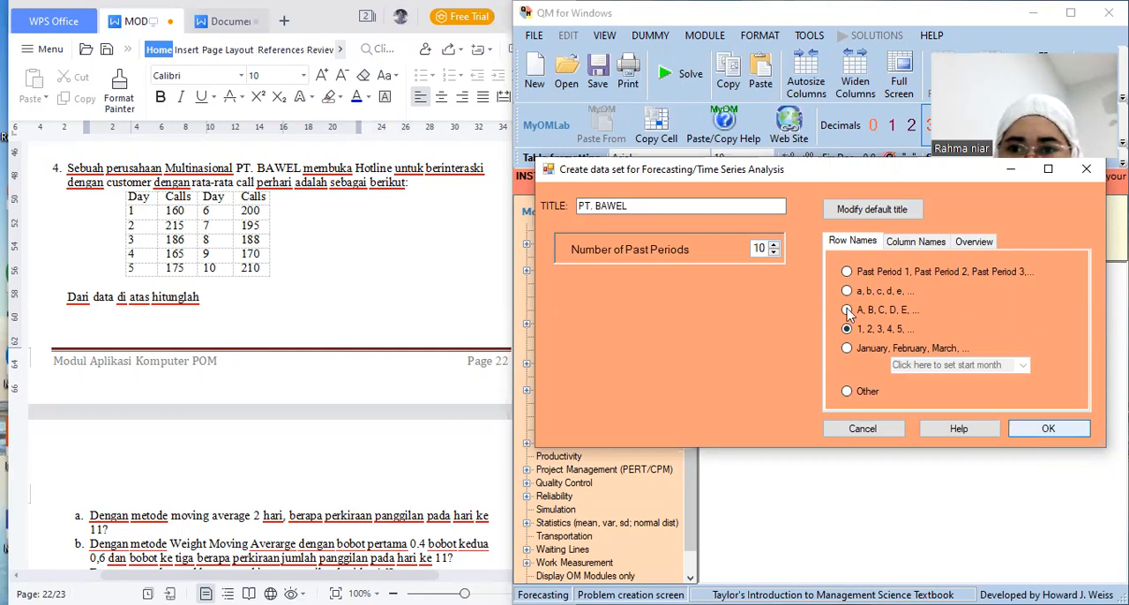
Rename the Demand(y) column of the PT. BAWEL data table as Calls
click(893, 305)
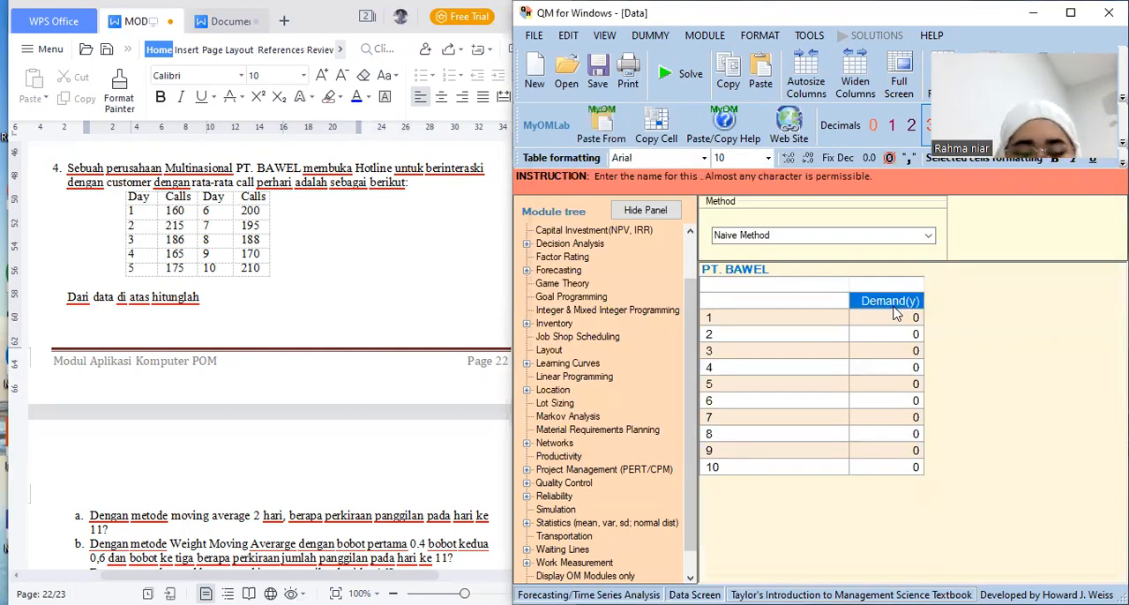
text(c)
key(BackSpace)
text(Calls)
key(Return)
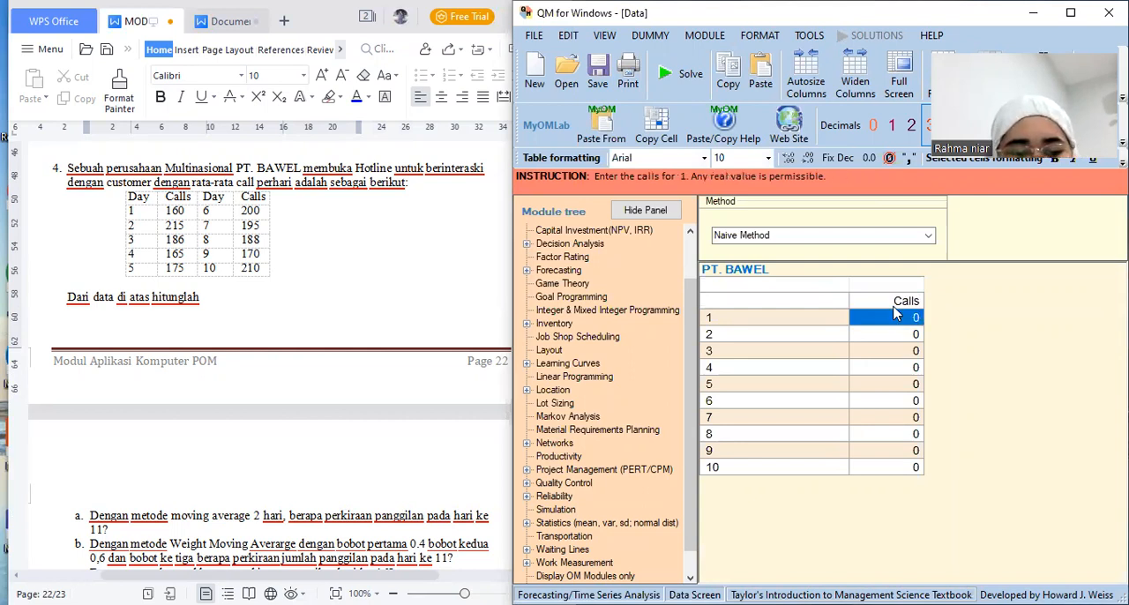
Enter the calls for days 1 to 5 as 160, 215, 186, 165 and 175
text(16)
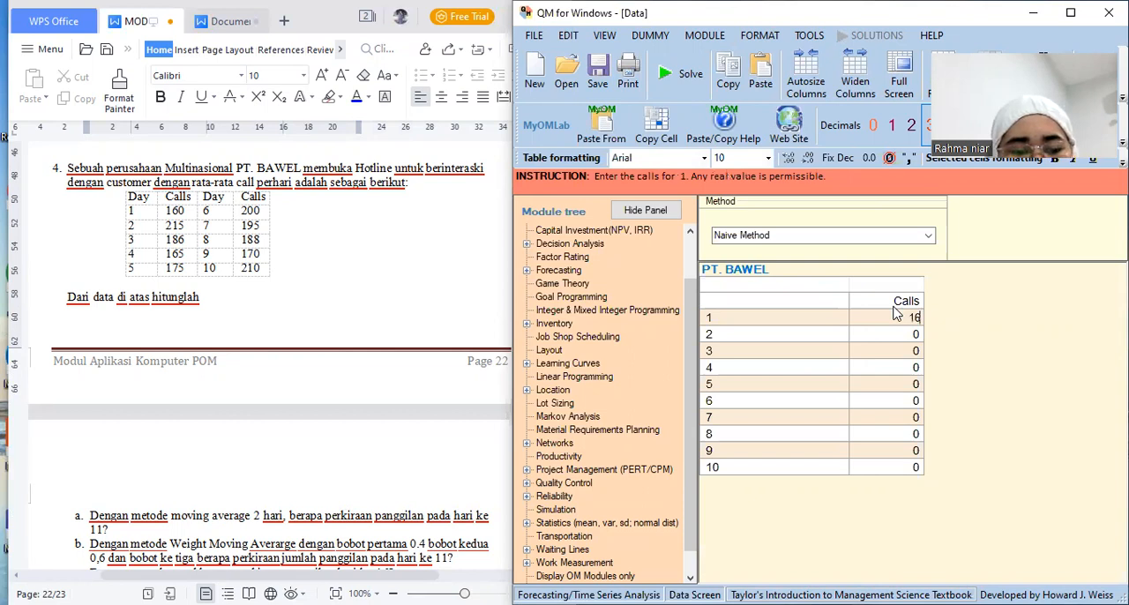
text(0)
key(Return)
text(216)
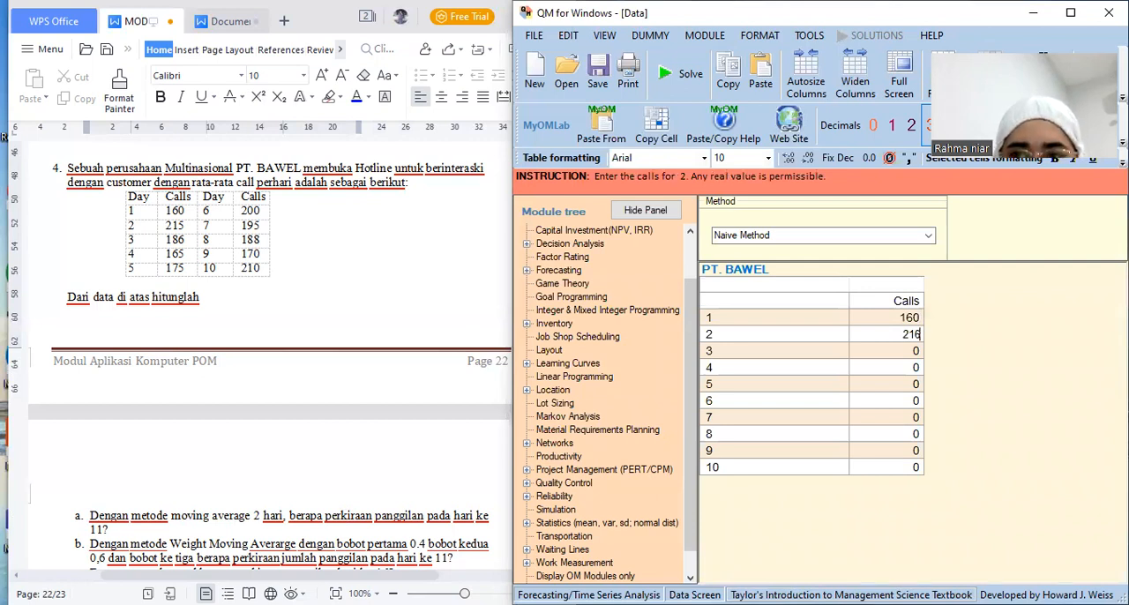
key(BackSpace)
text(5)
key(Return)
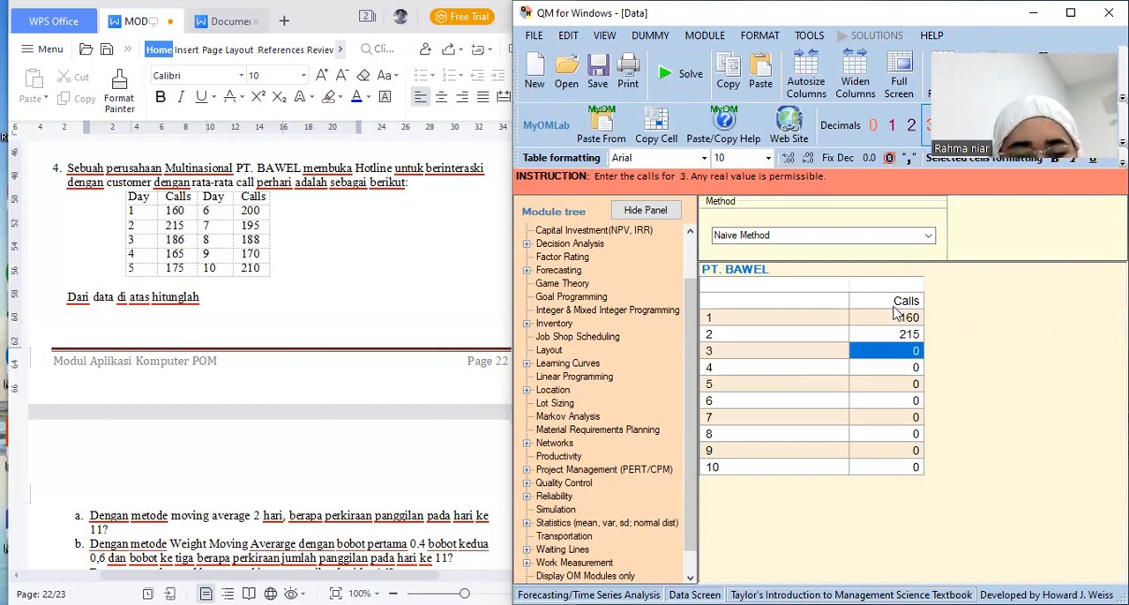
text(18)
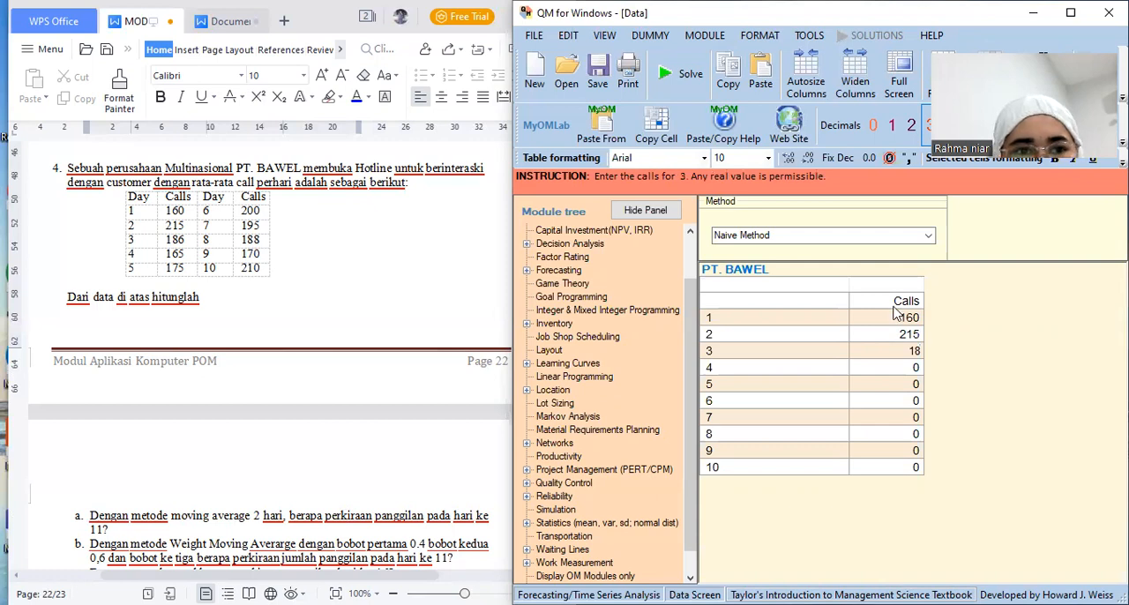
text(6)
key(Return)
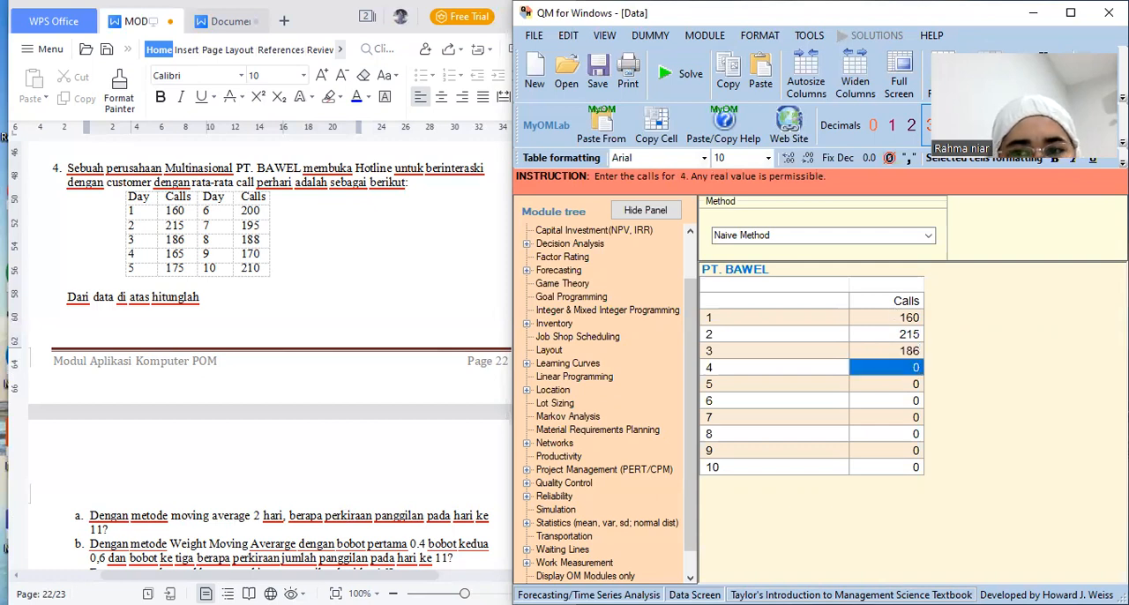
text(165)
key(Return)
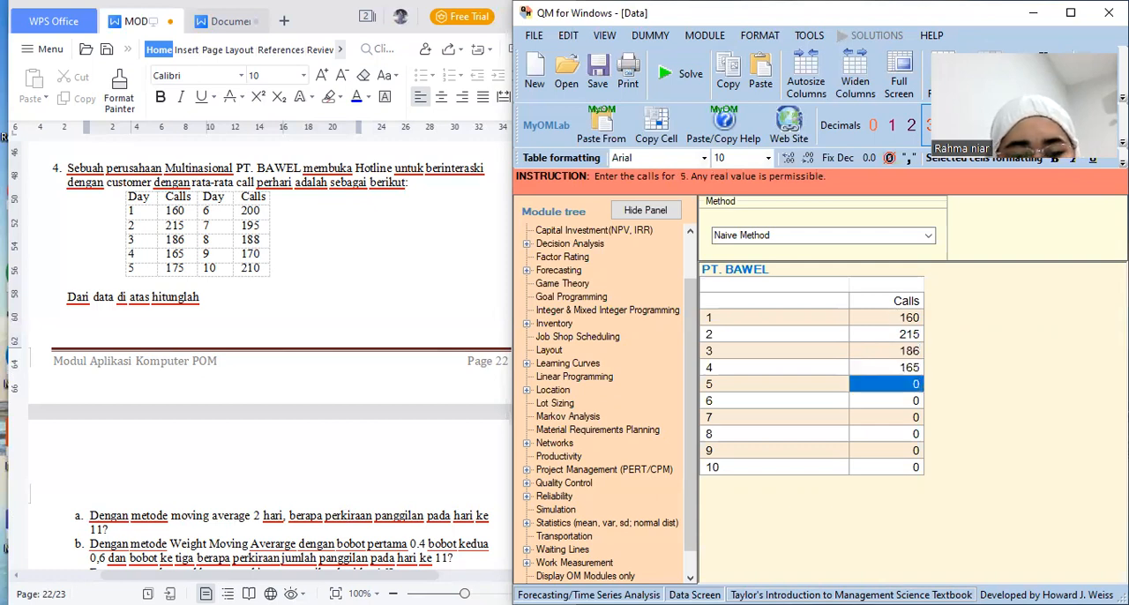
text(175)
key(Return)
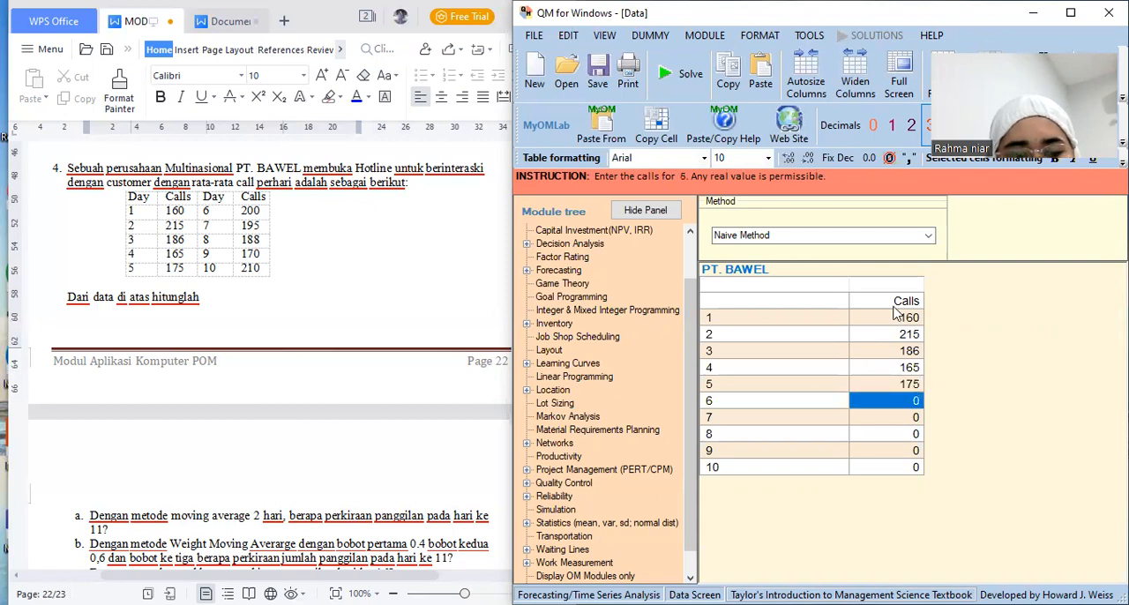
Enter the calls for days 6 to 10 as 200, 195, 188, 170 and 210
text(200)
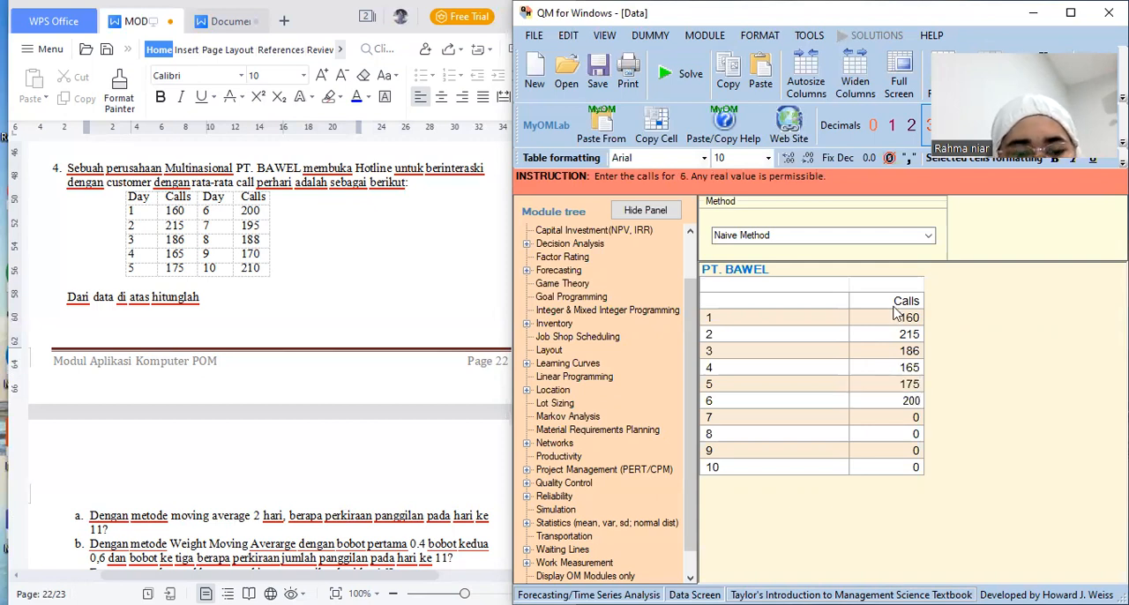
key(Return)
text(1)
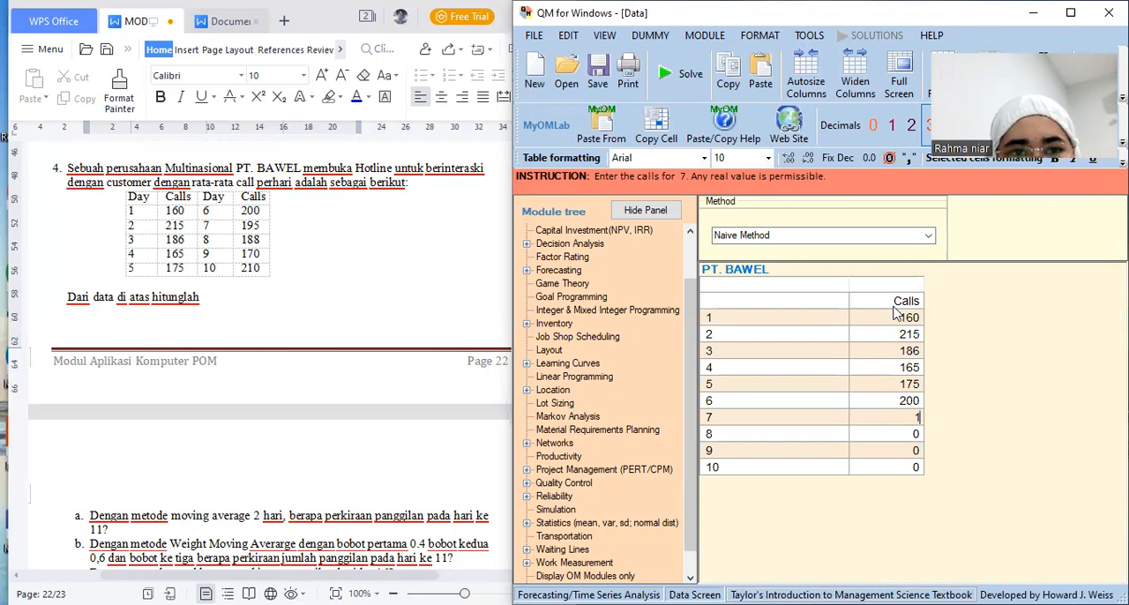
text(95)
key(Return)
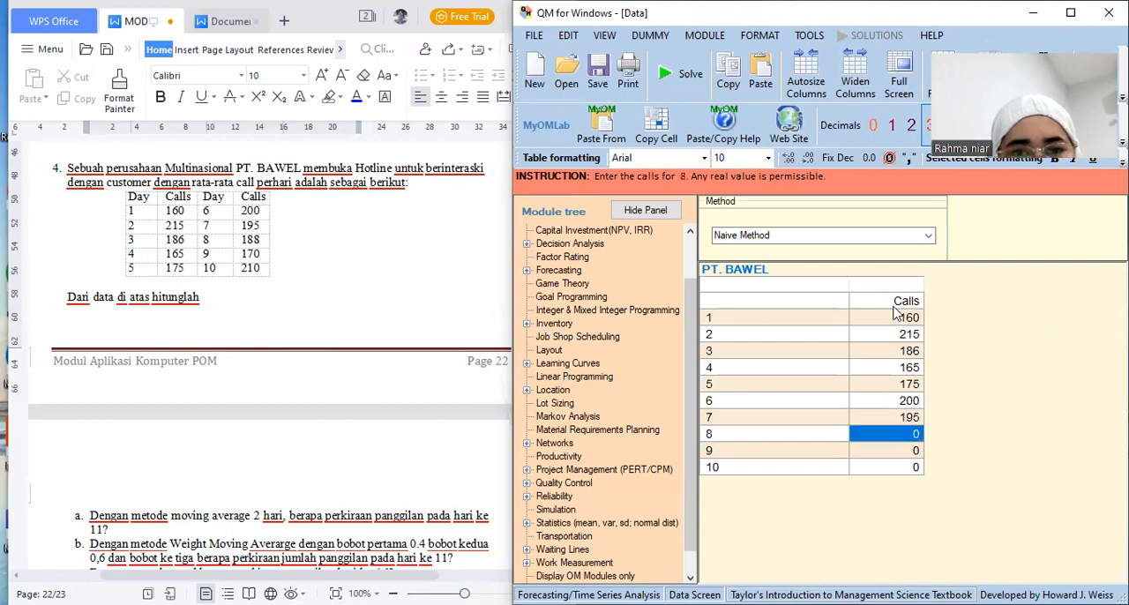
text(188)
key(Return)
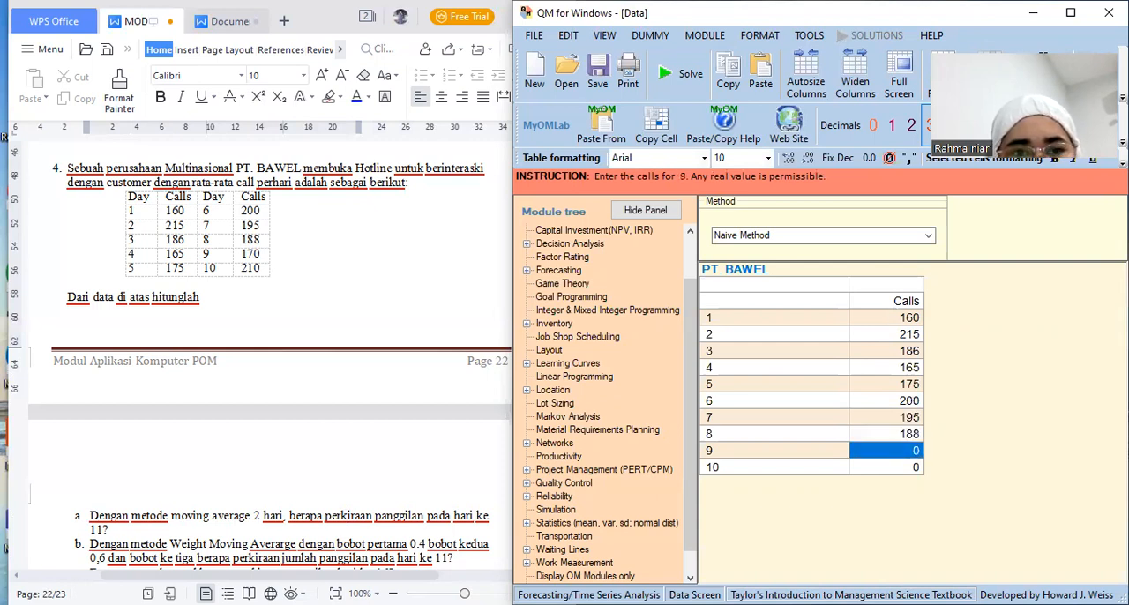
text(170)
key(Return)
text(210)
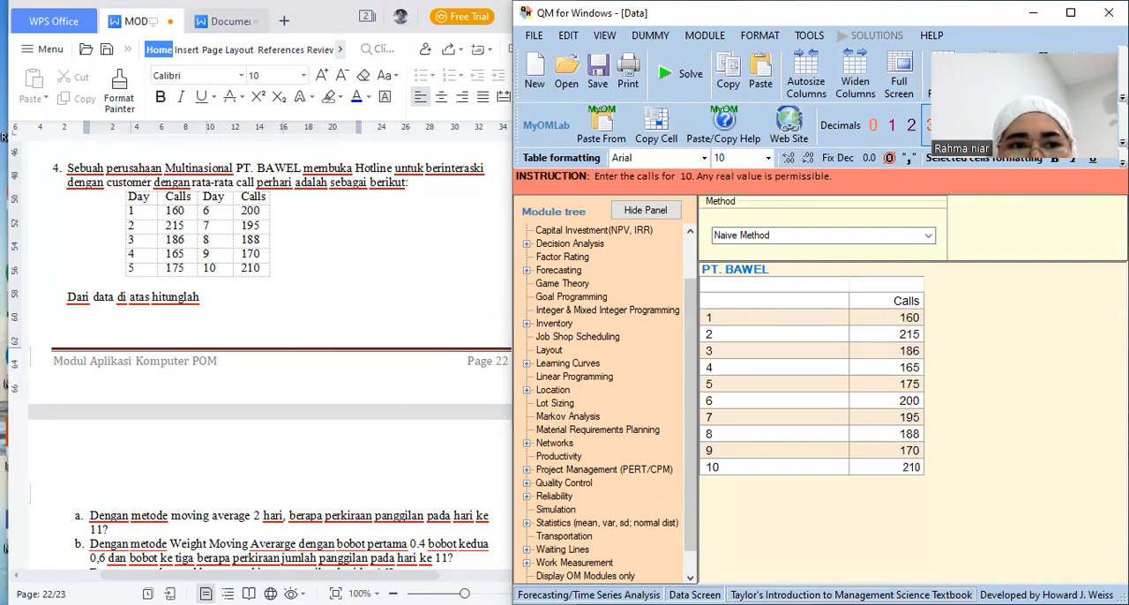
Check questions a to c of exercise 4 in the module and set the PT. BAWEL forecasting method to Moving Averages
right_click(457, 495)
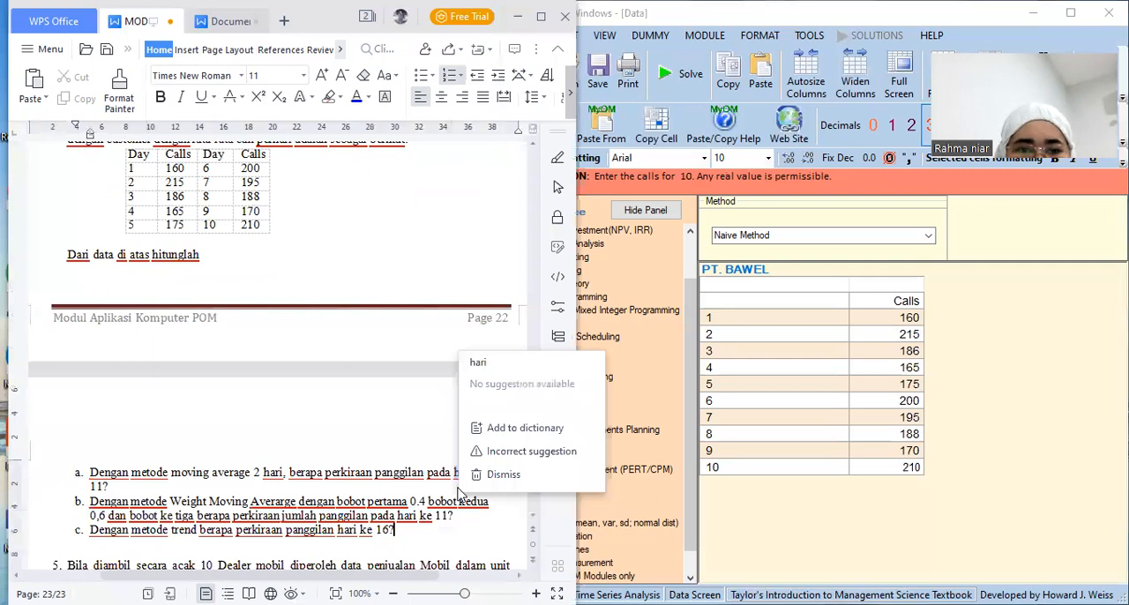
key(Down)
key(Down)
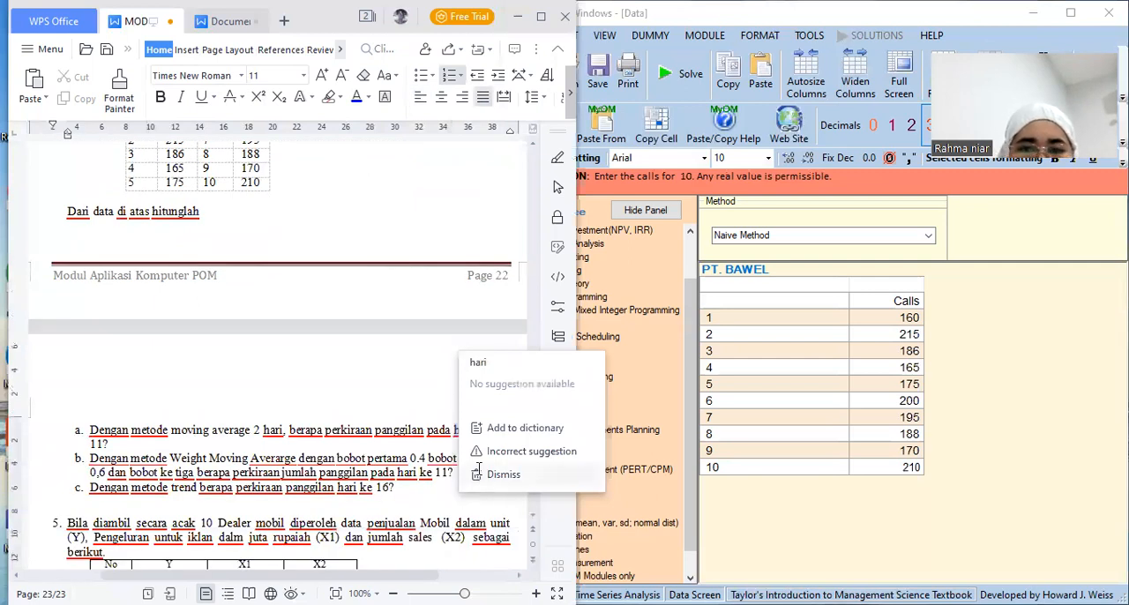
key(Escape)
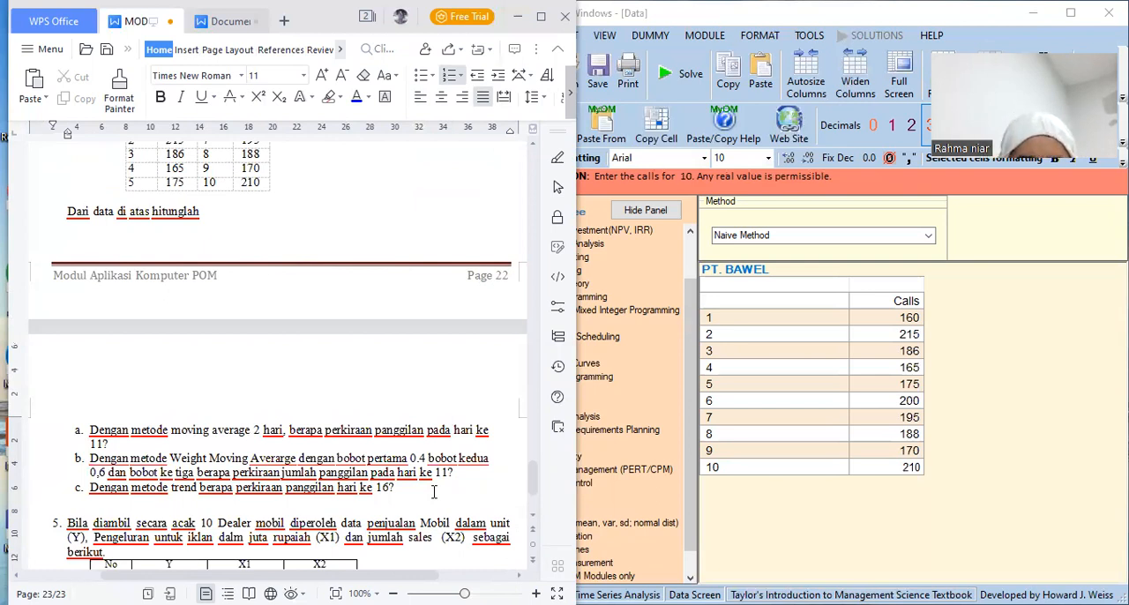
click(928, 237)
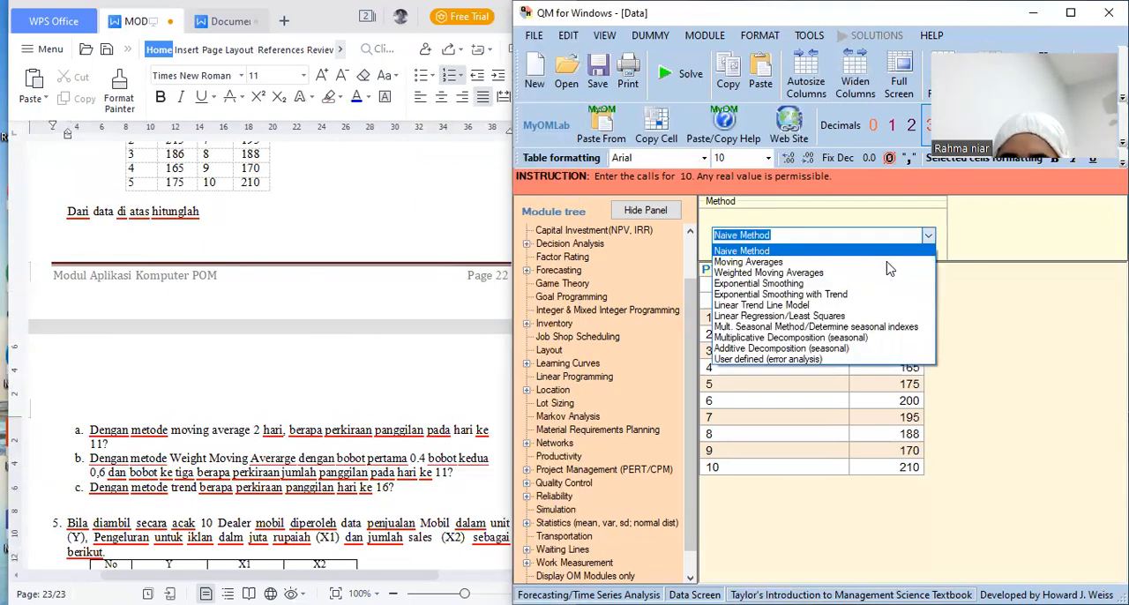
click(961, 252)
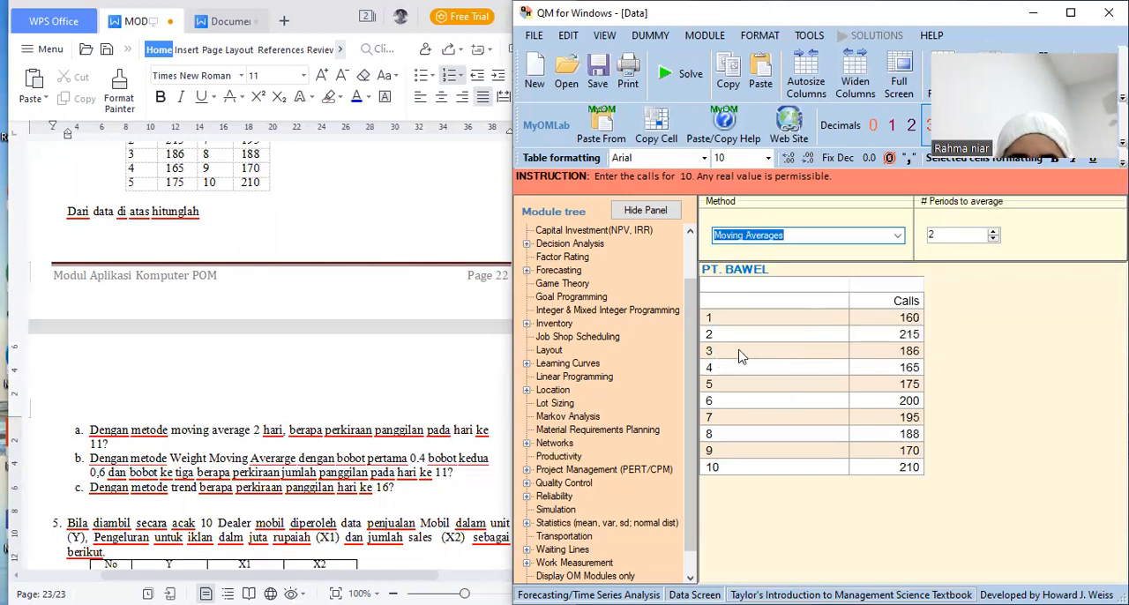
Solve the PT. BAWEL forecast with a 2-period moving average, view its graph and return to the data table
click(693, 78)
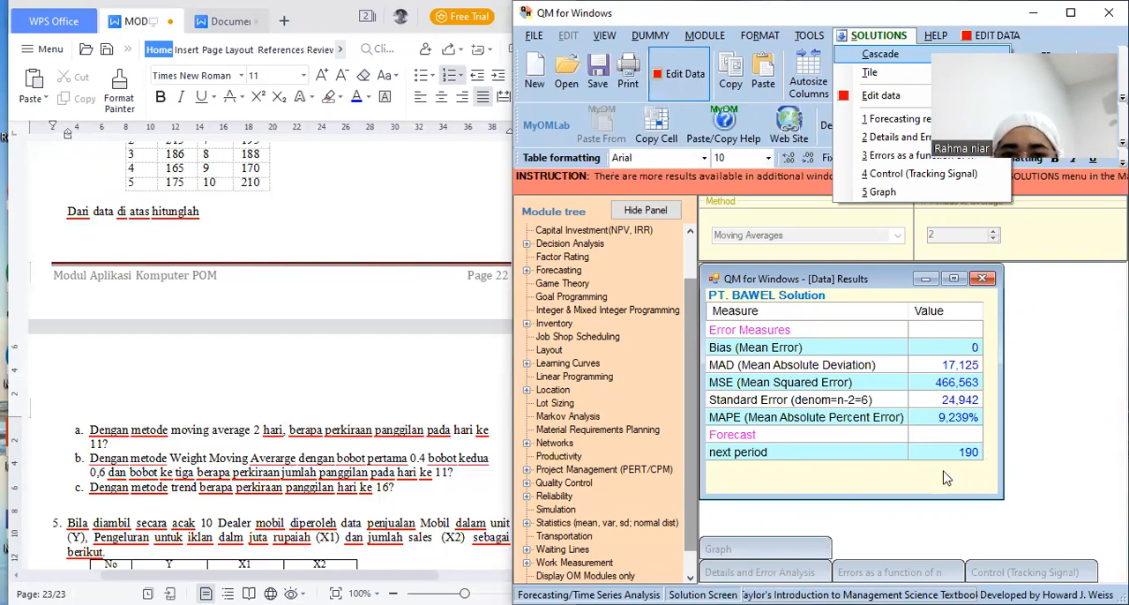
click(882, 193)
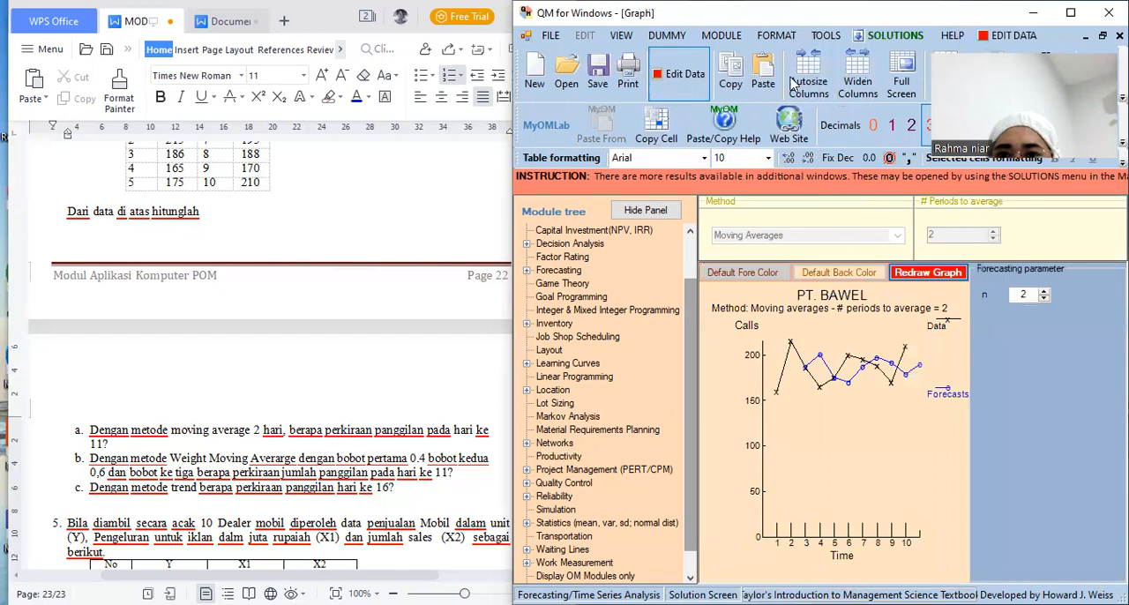
click(677, 85)
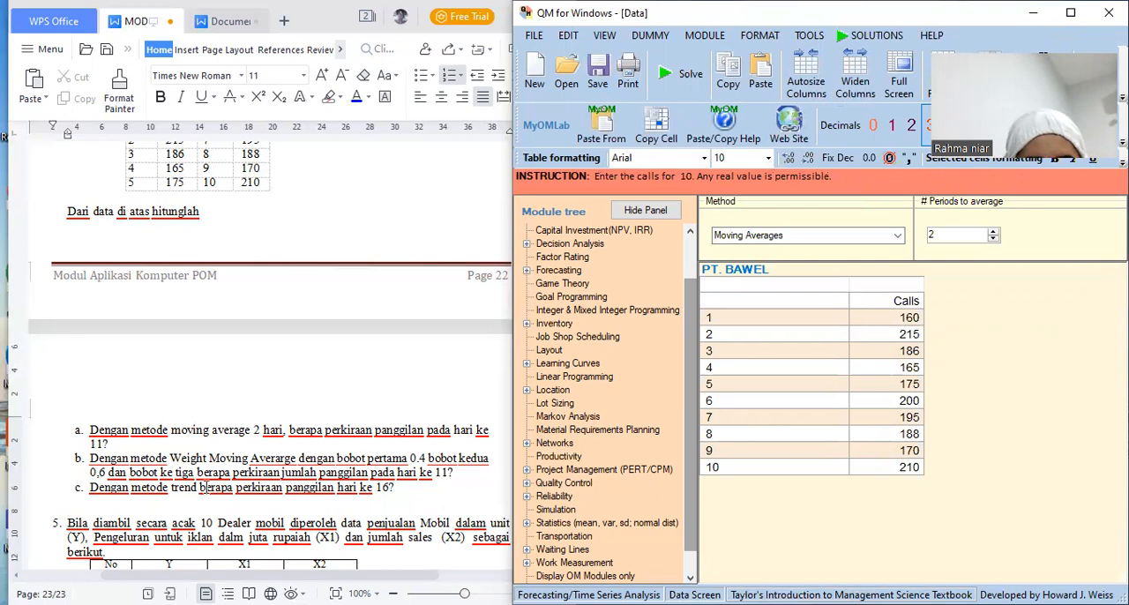
Solve the PT. BAWEL forecast with Weighted Moving Averages, using weights 4 for the most recent period and 0.6 for the 2nd most recent
click(897, 236)
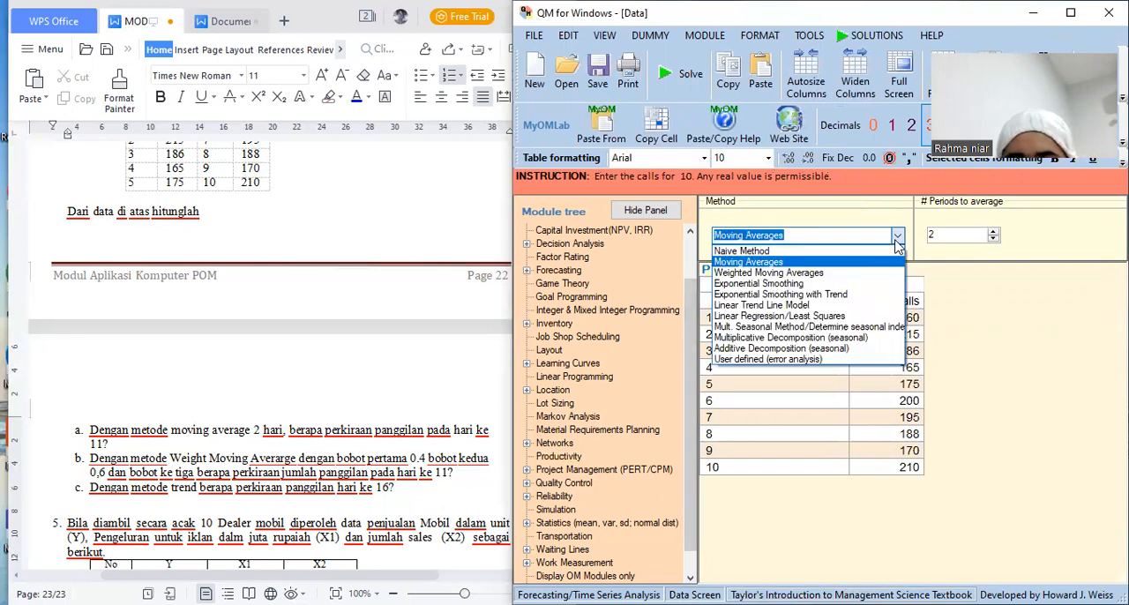
click(871, 281)
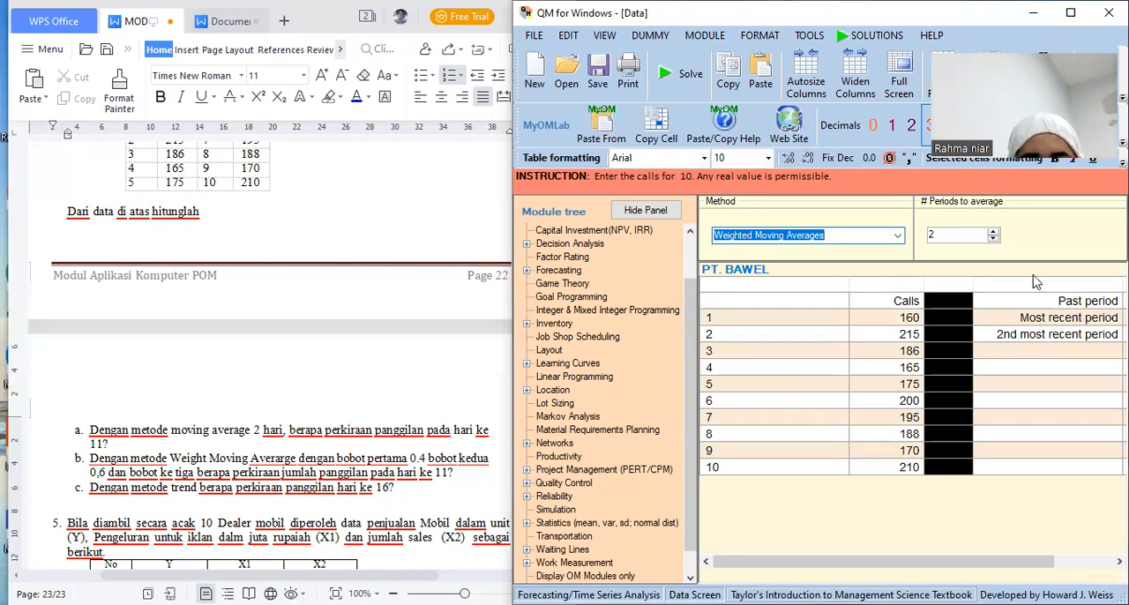
click(1077, 334)
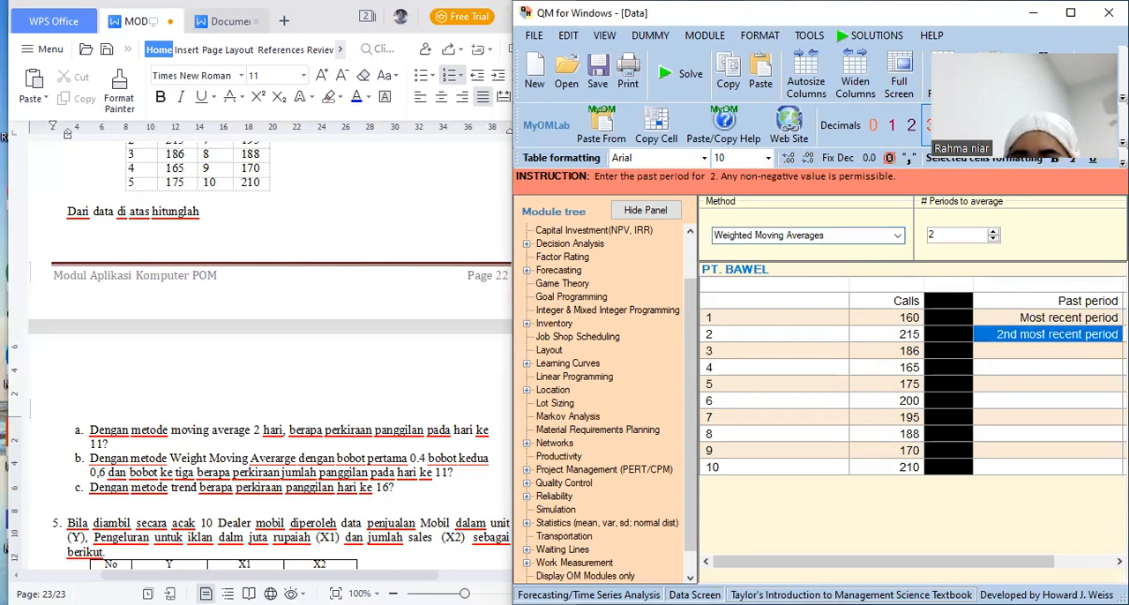
click(1124, 318)
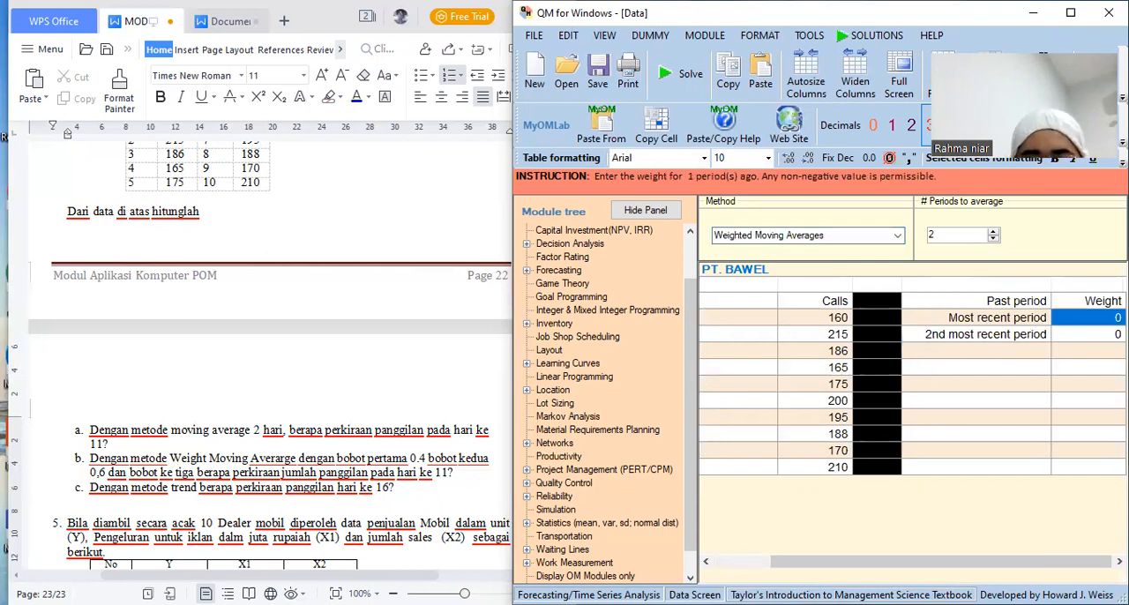
text(0.)
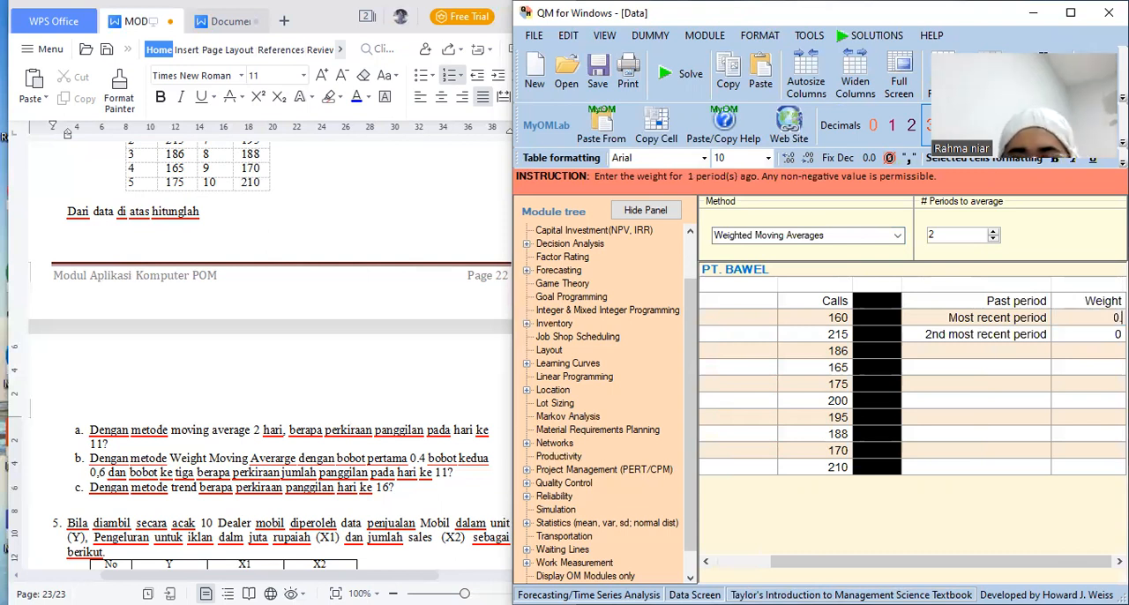
text(4)
key(Return)
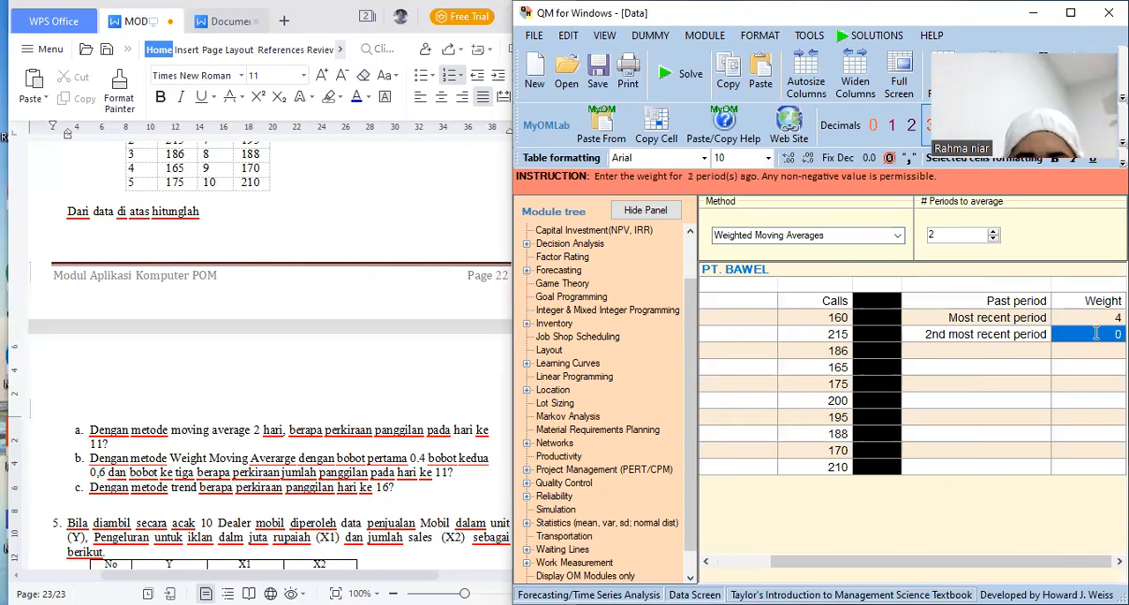
text(0.6)
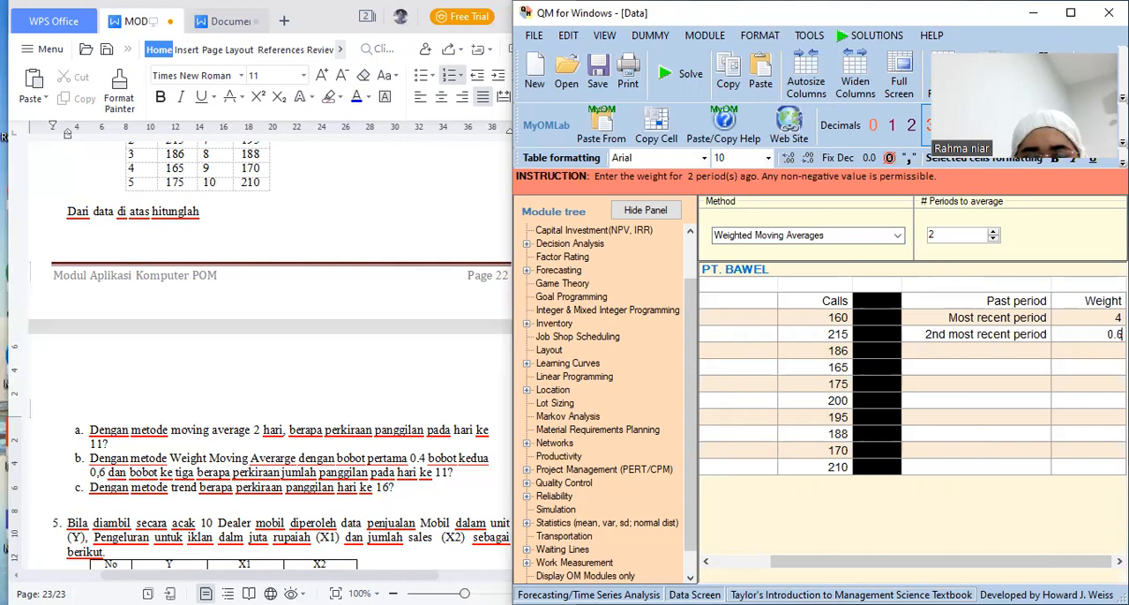
click(677, 79)
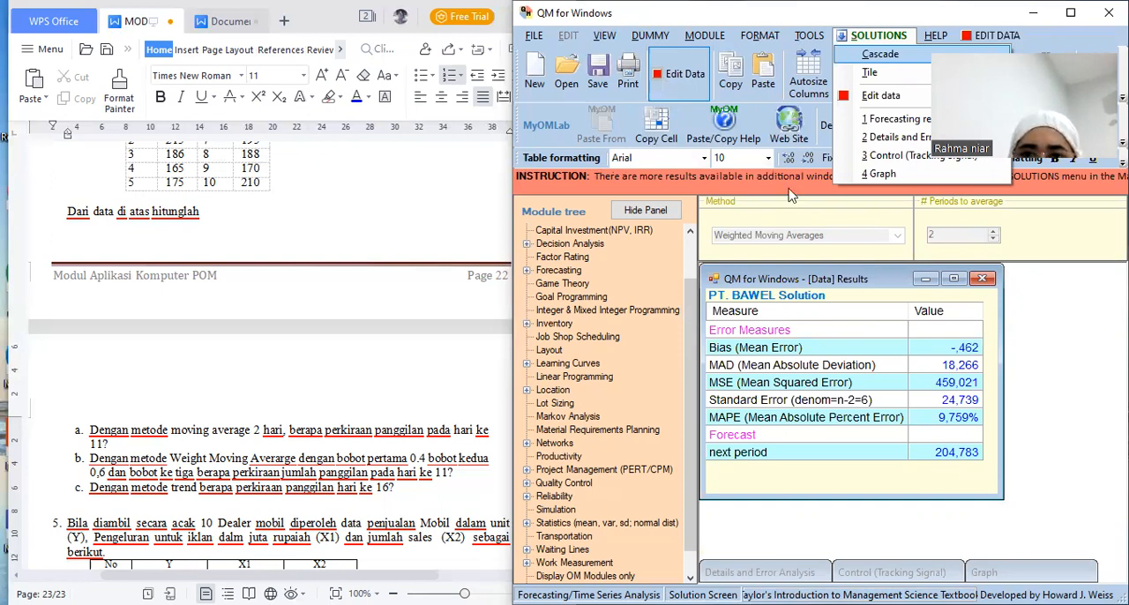
Solve the PT. BAWEL forecast with the Linear Trend Line Model and examine the forecasts for the future periods, including day 16
click(896, 238)
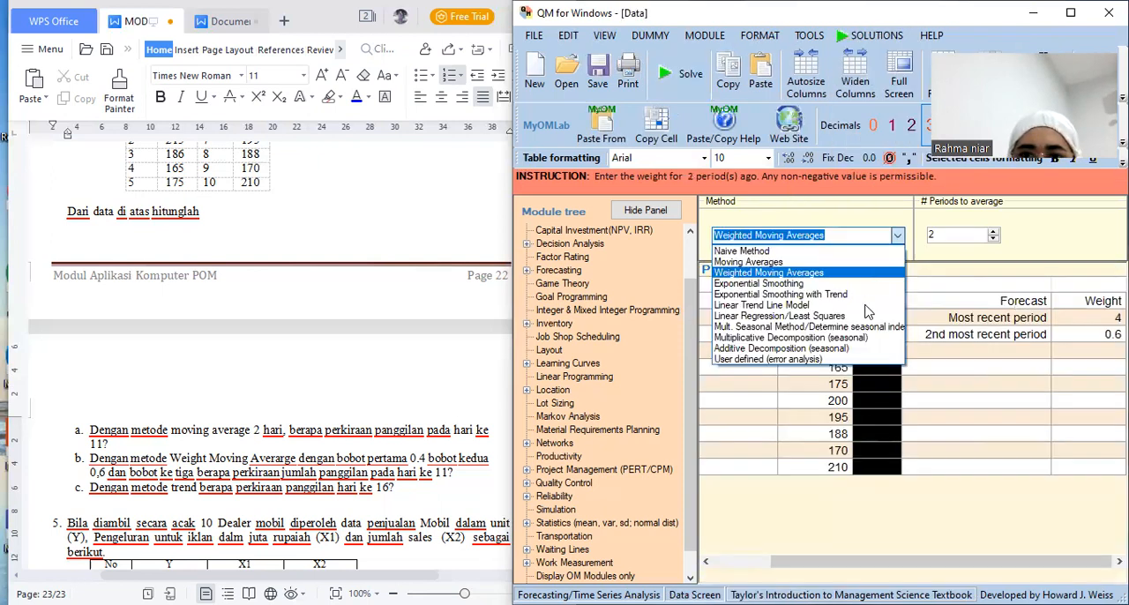
click(867, 309)
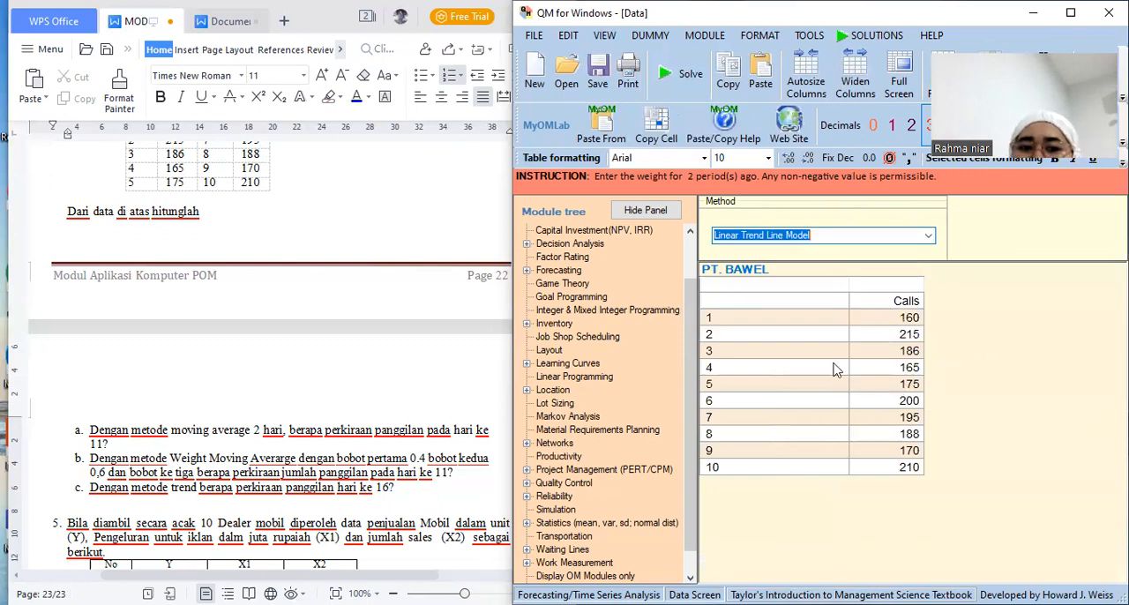
click(689, 80)
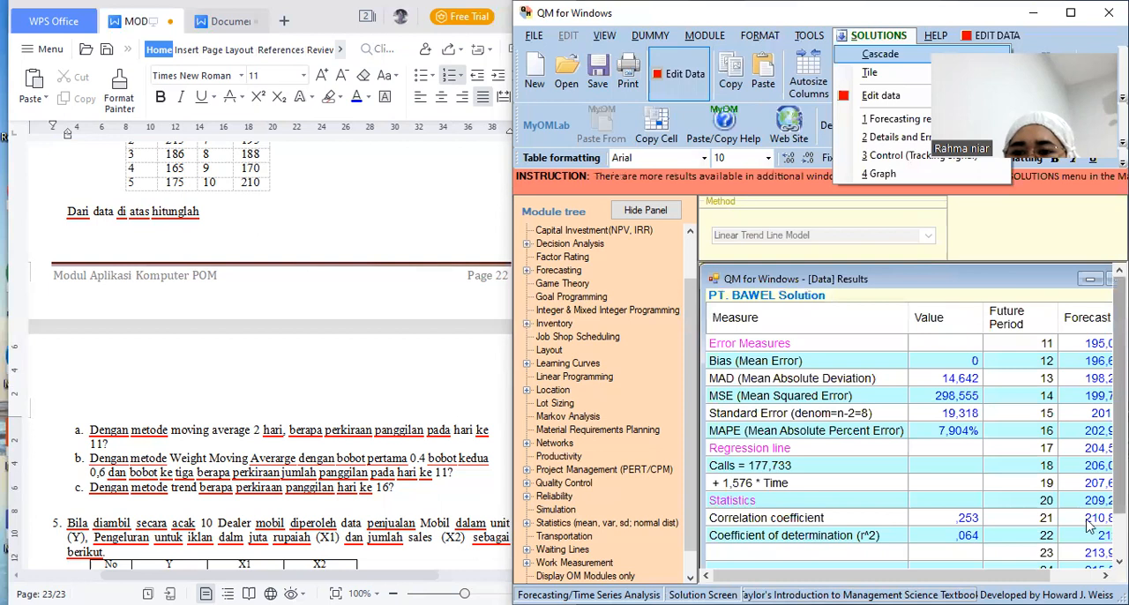
click(1119, 562)
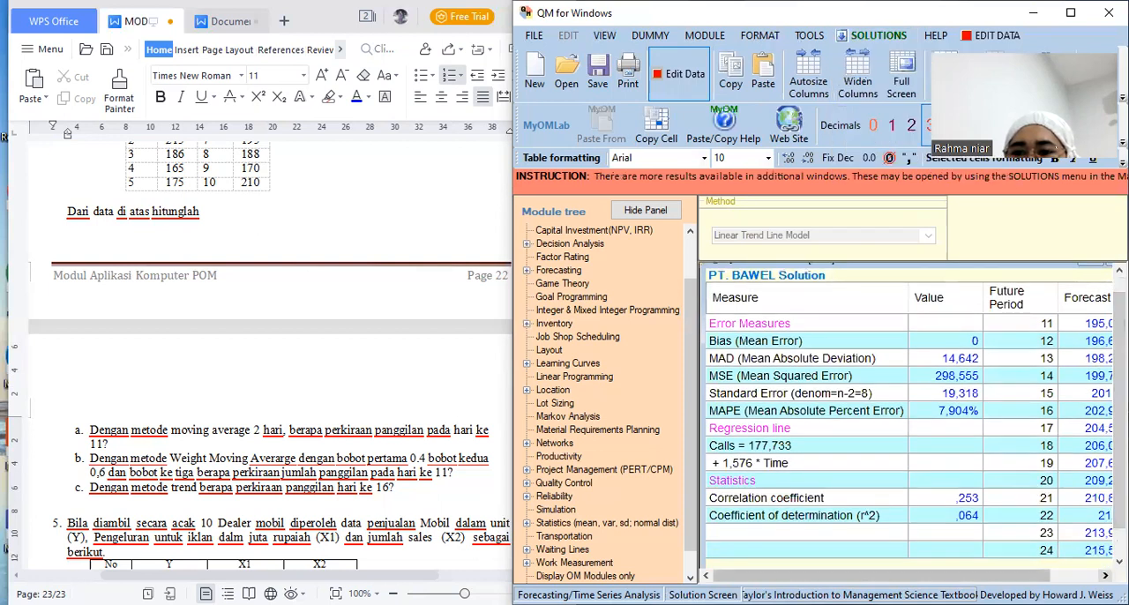
click(1105, 576)
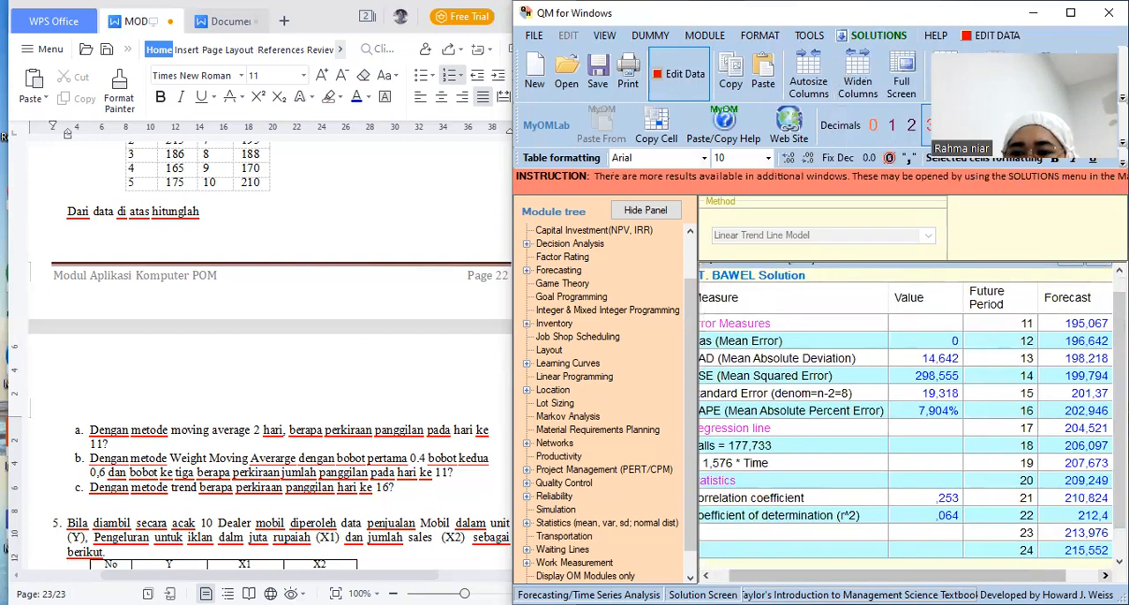
scroll(961, 550, down, 1)
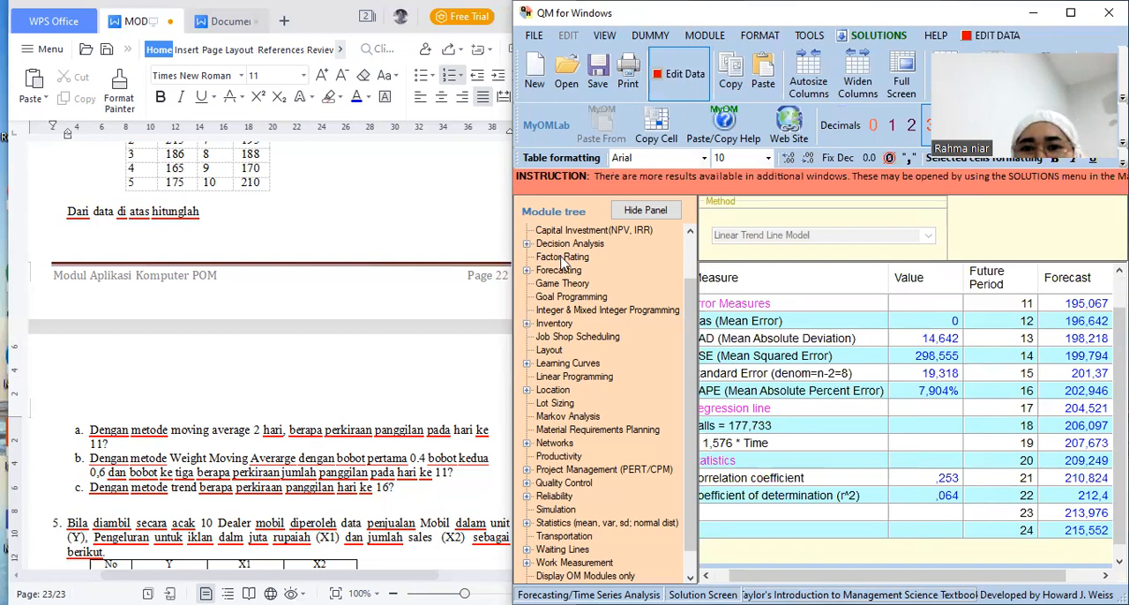
Save the PT. BAWEL forecast as Fc 5 in the Aplikom Ekonomi 03 folder
click(593, 76)
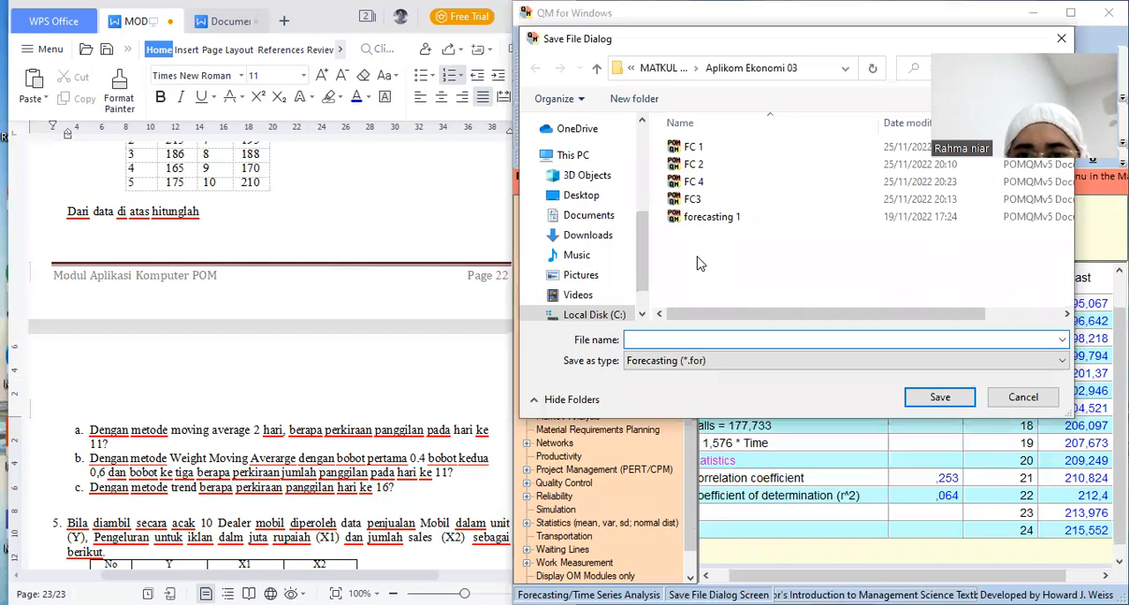
text(Fc)
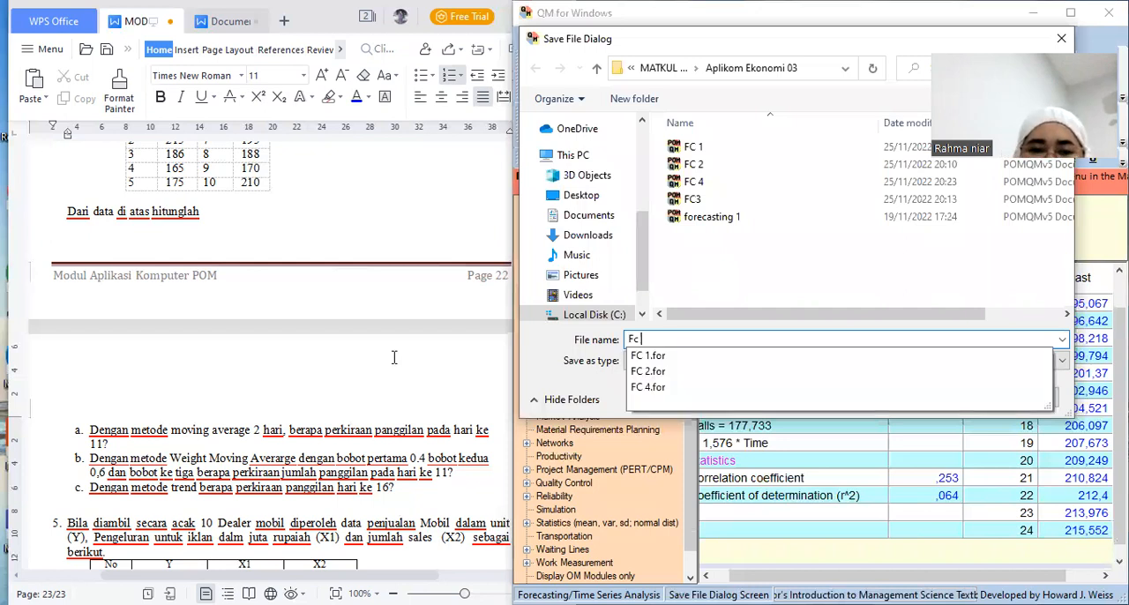
text( 5)
key(Return)
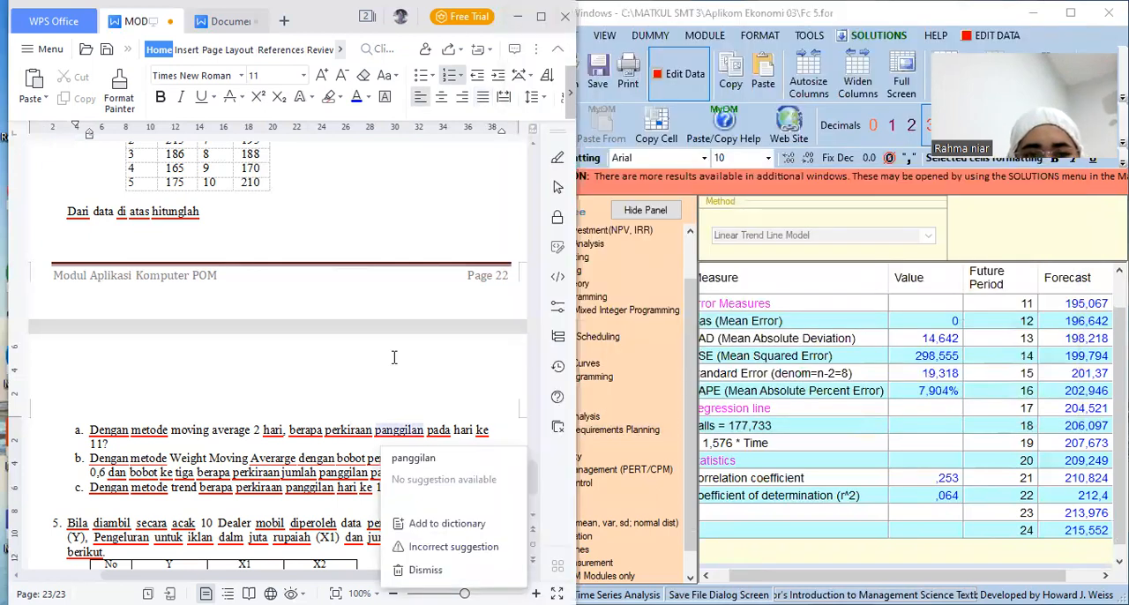
Read exercise 5 in the module and start a new Forecasting data set for Least Squares - Simple and Multiple Regression
scroll(395, 357, down, 2)
scroll(394, 358, down, 2)
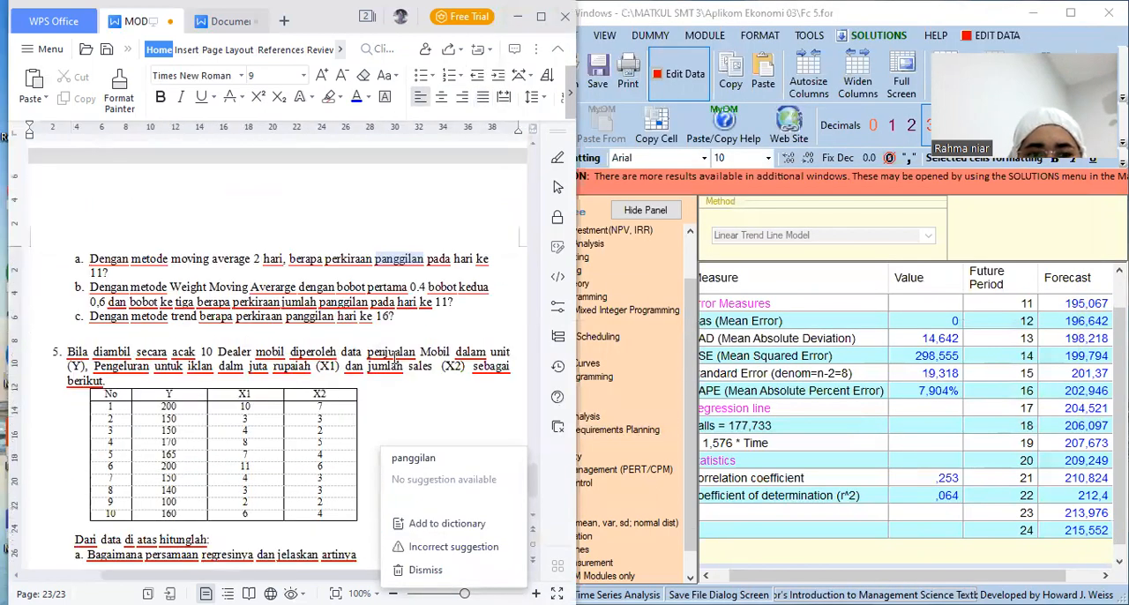
scroll(394, 357, down, 1)
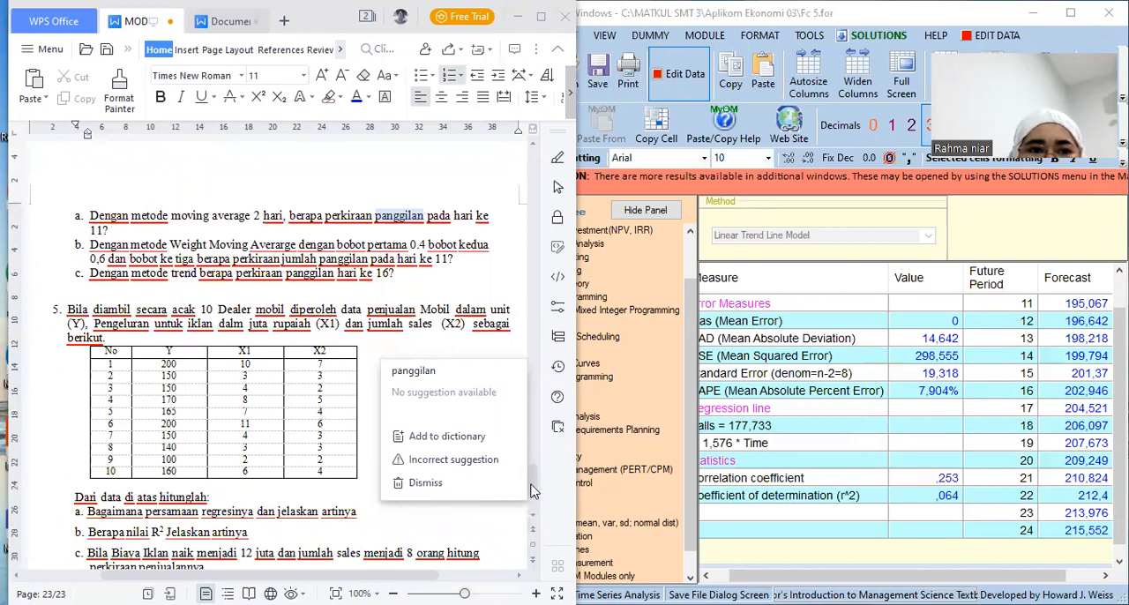
scroll(532, 491, down, 1)
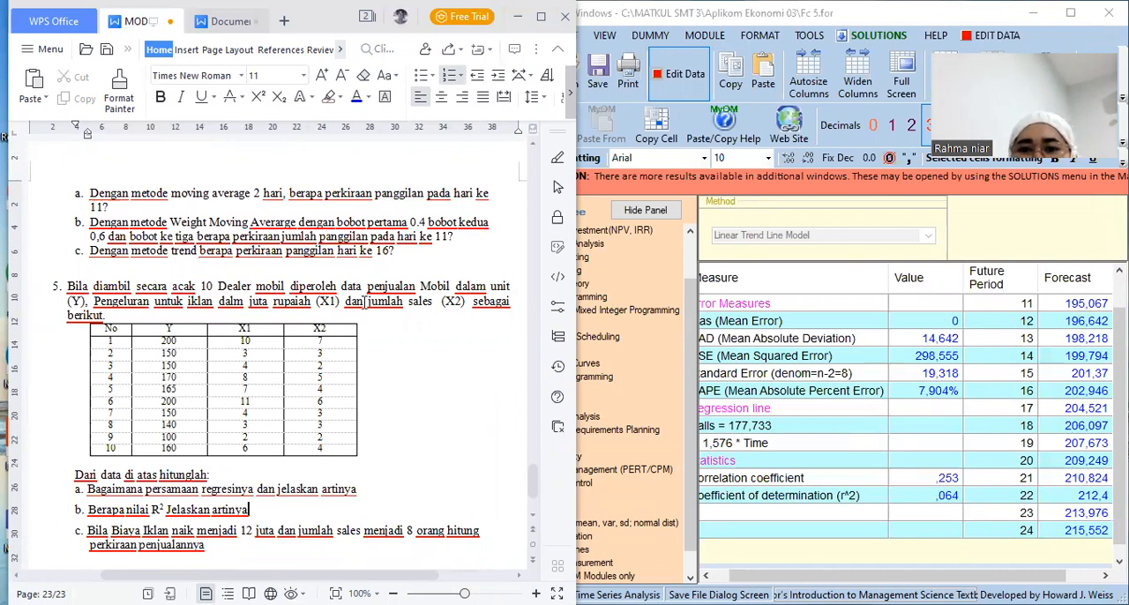
click(702, 37)
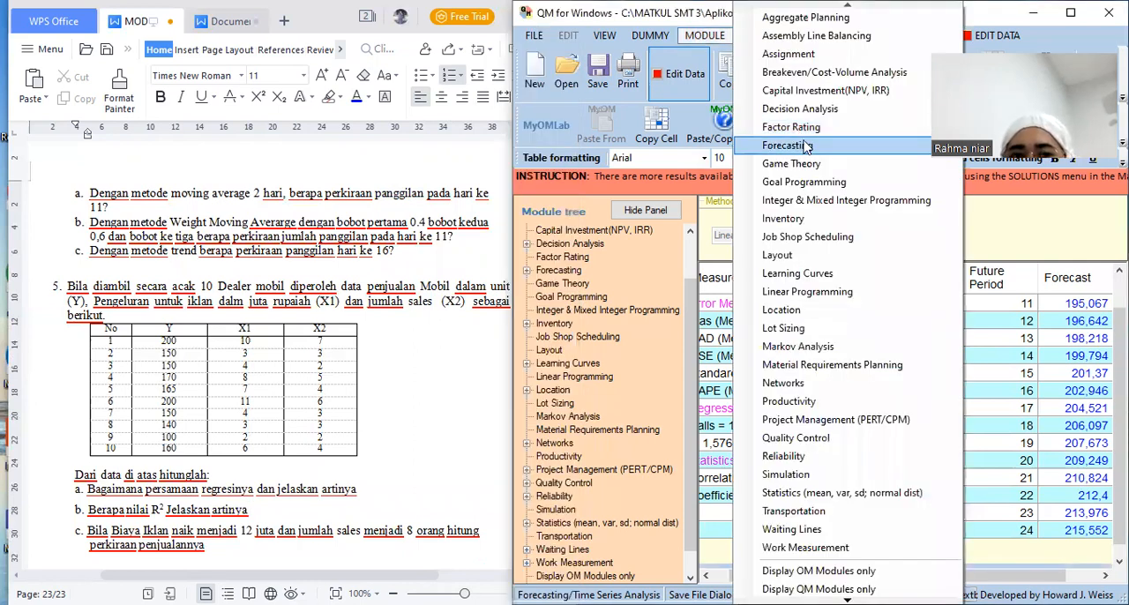
click(816, 152)
click(534, 35)
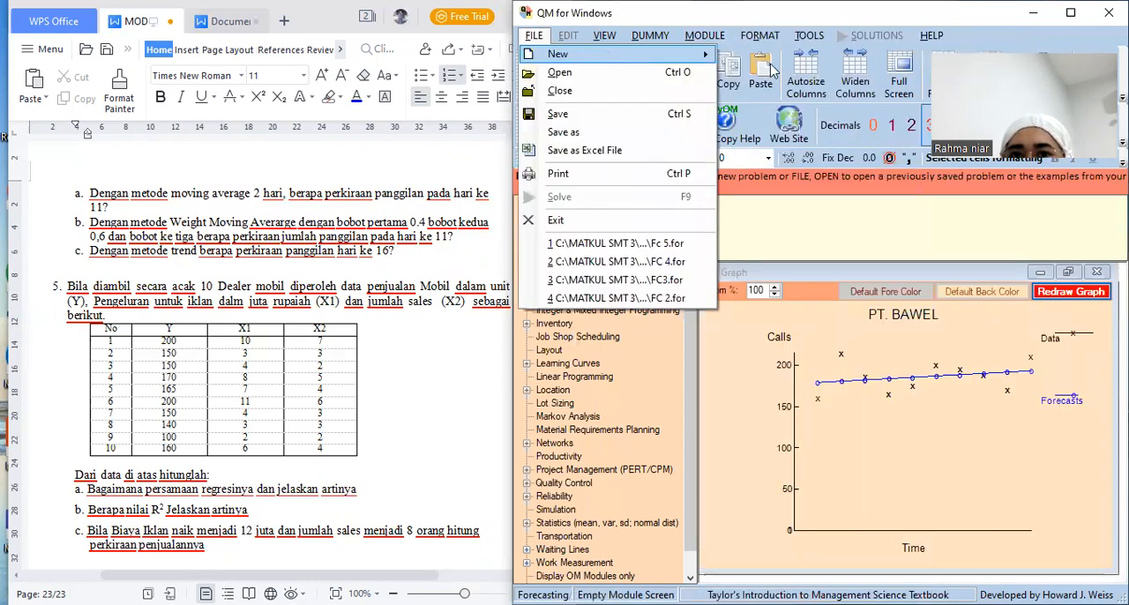
mouse_move(782, 80)
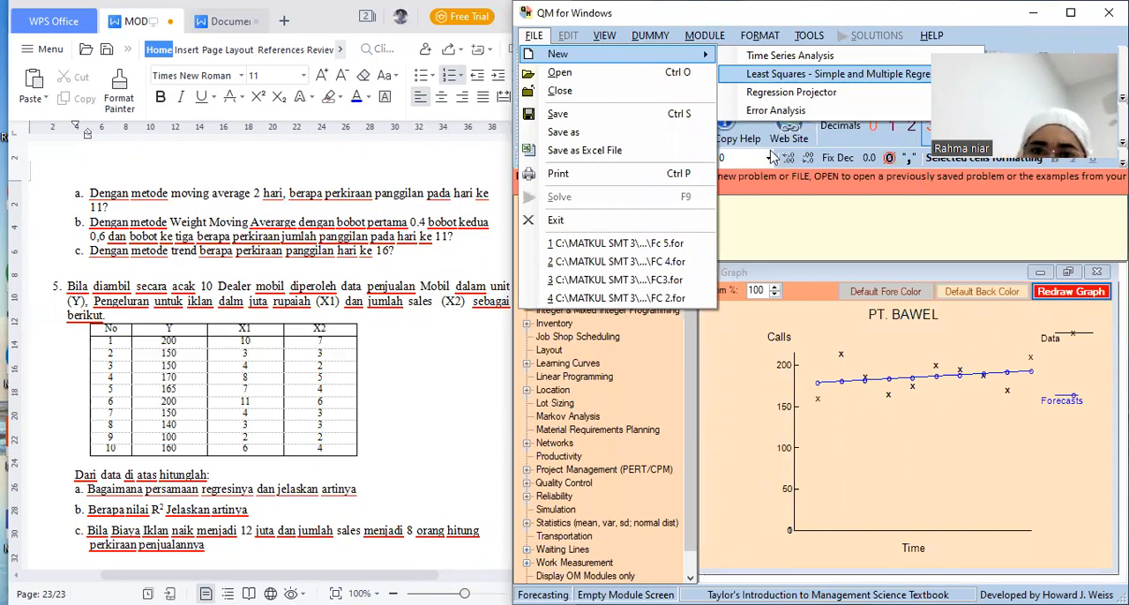
key(Return)
Replace the default title of the new regression data set with Dealer Mobil
click(713, 205)
key(BackSpace)
key(BackSpace)
key(BackSpace)
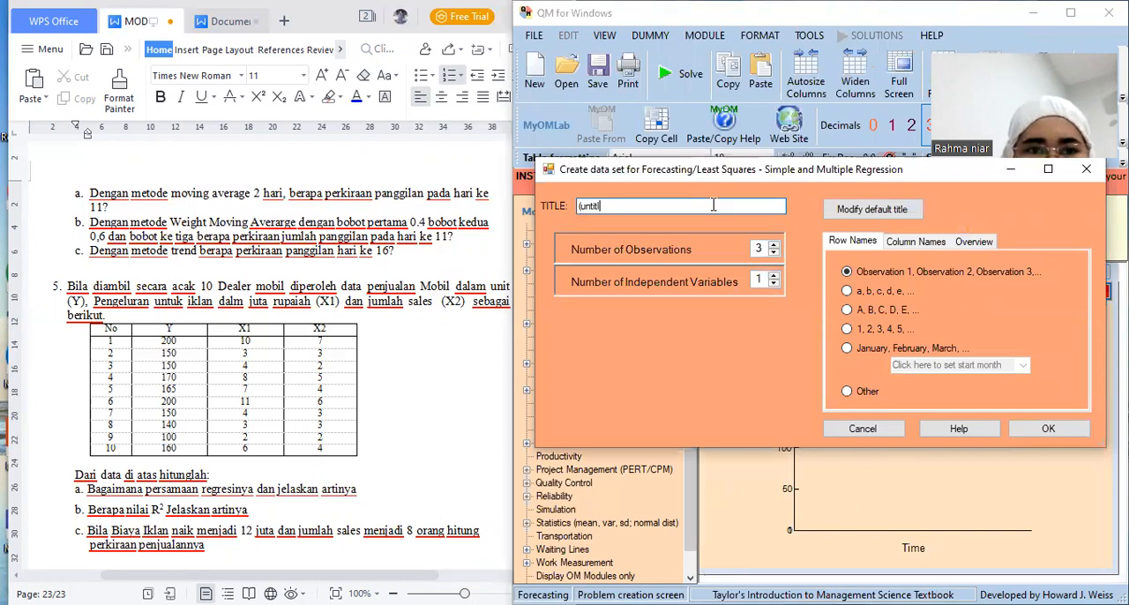
key(BackSpace)
key(BackSpace)
key(BackSpace)
key(BackSpace)
key(BackSpace)
key(BackSpace)
key(BackSpace)
text(Dealer )
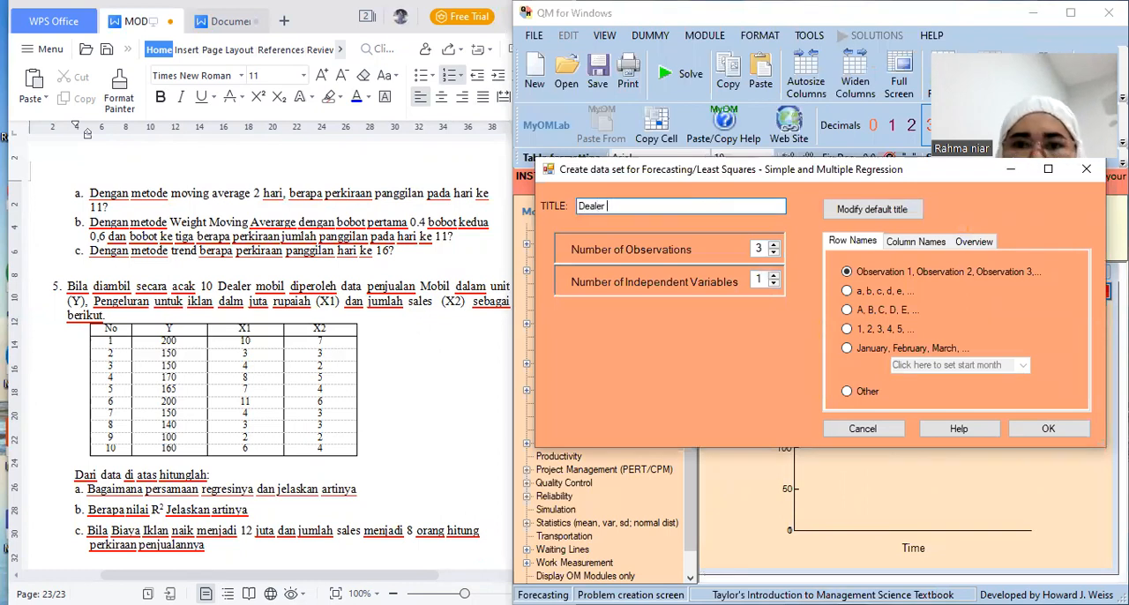
text(Mobil)
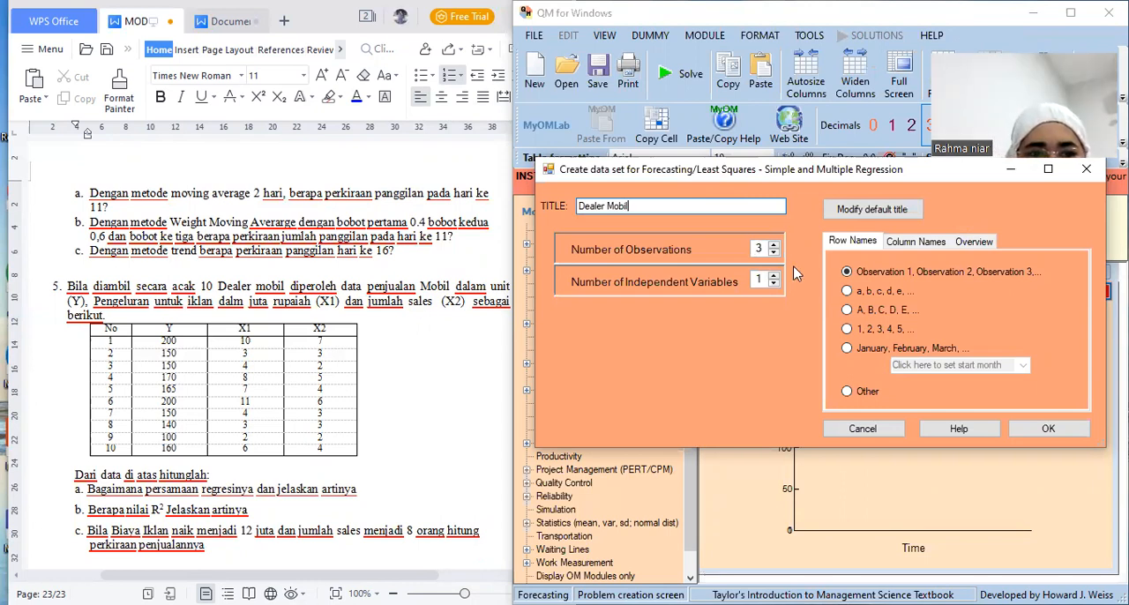
Create the Dealer Mobil data set with 10 observations, 2 independent variables and rows named 1, 2, 3, 4, 5
click(773, 246)
click(773, 245)
click(773, 245)
click(773, 245)
click(773, 246)
click(773, 245)
click(773, 245)
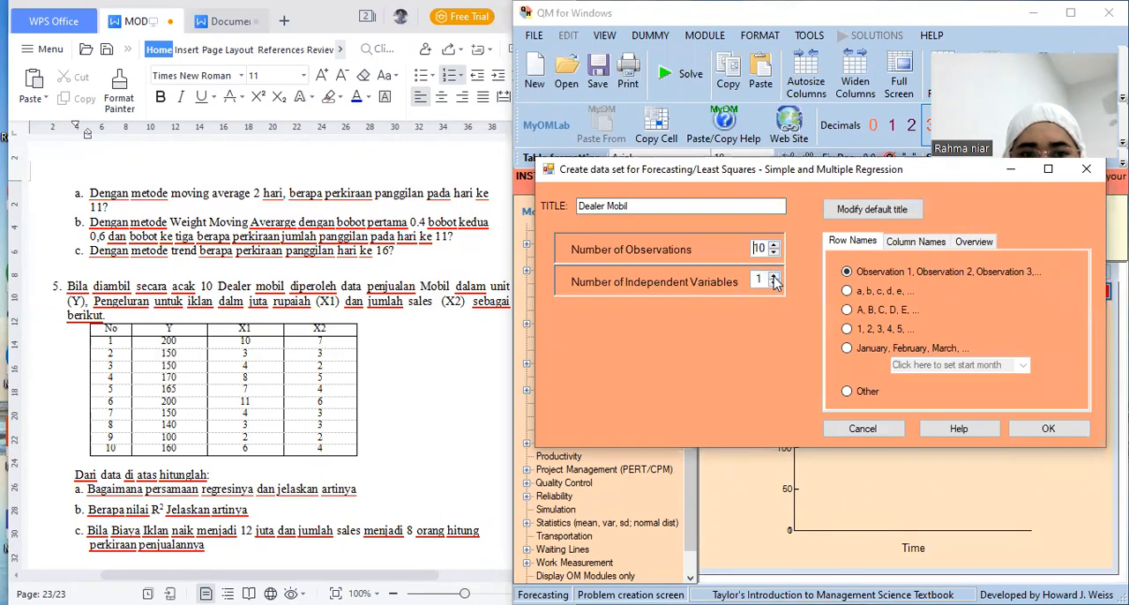
click(773, 277)
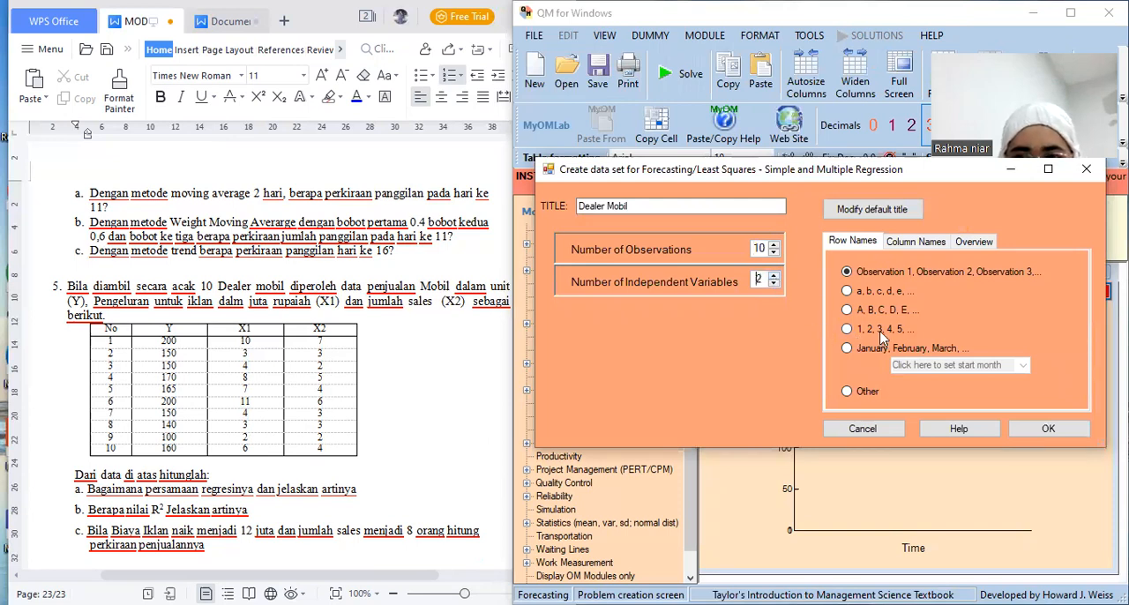
click(847, 329)
click(1020, 428)
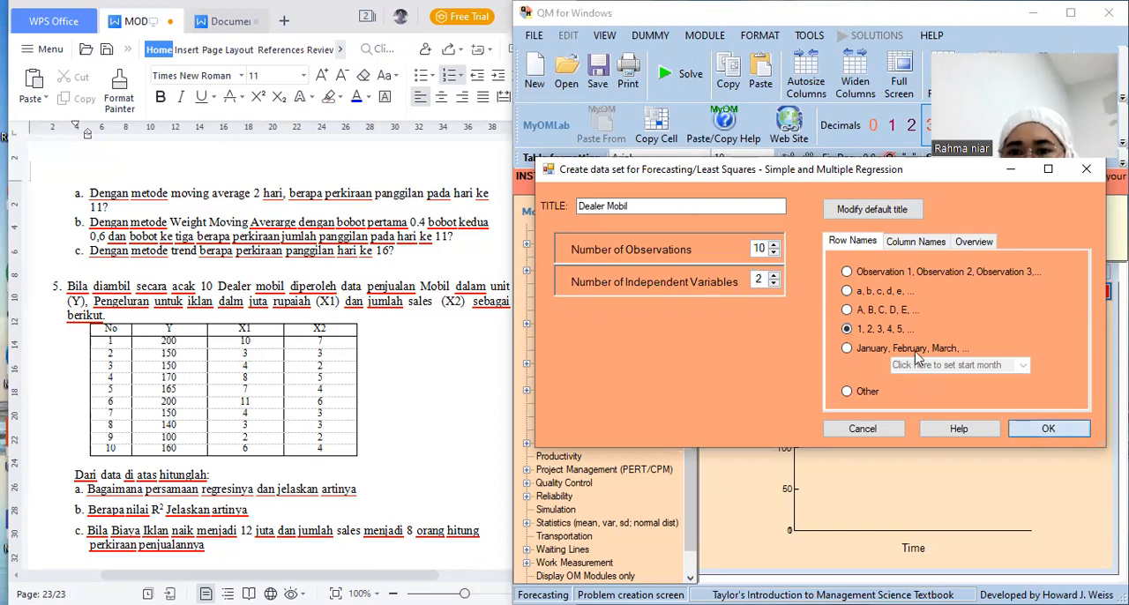
Enter the dependent variable values 200, 150, 150, 170 and 165 for observations 1 to 5 of the Dealer Mobil data
click(901, 321)
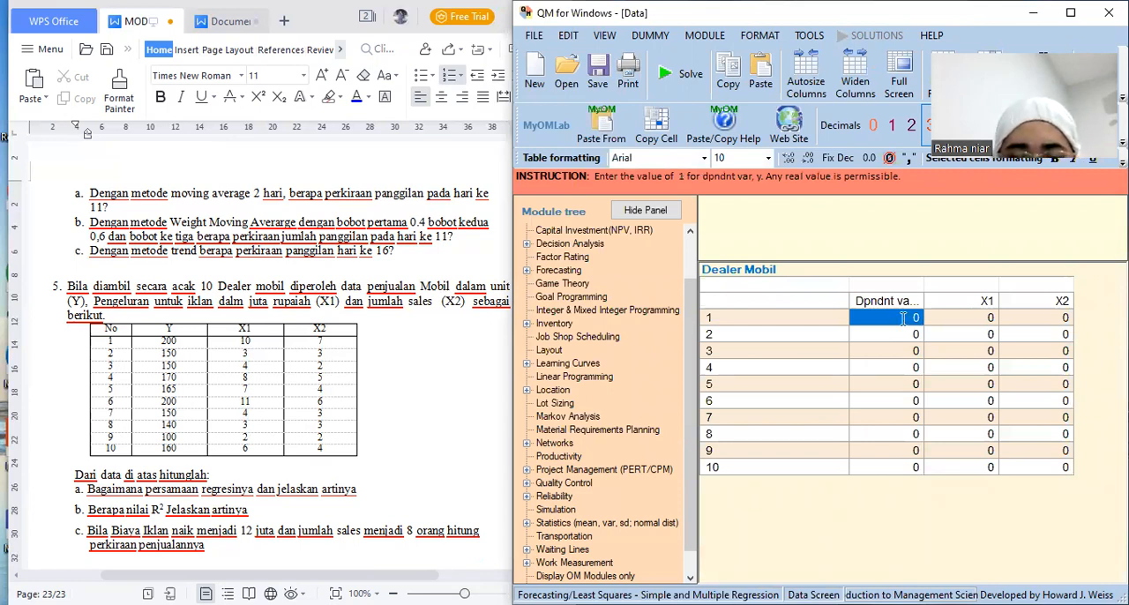
text(200)
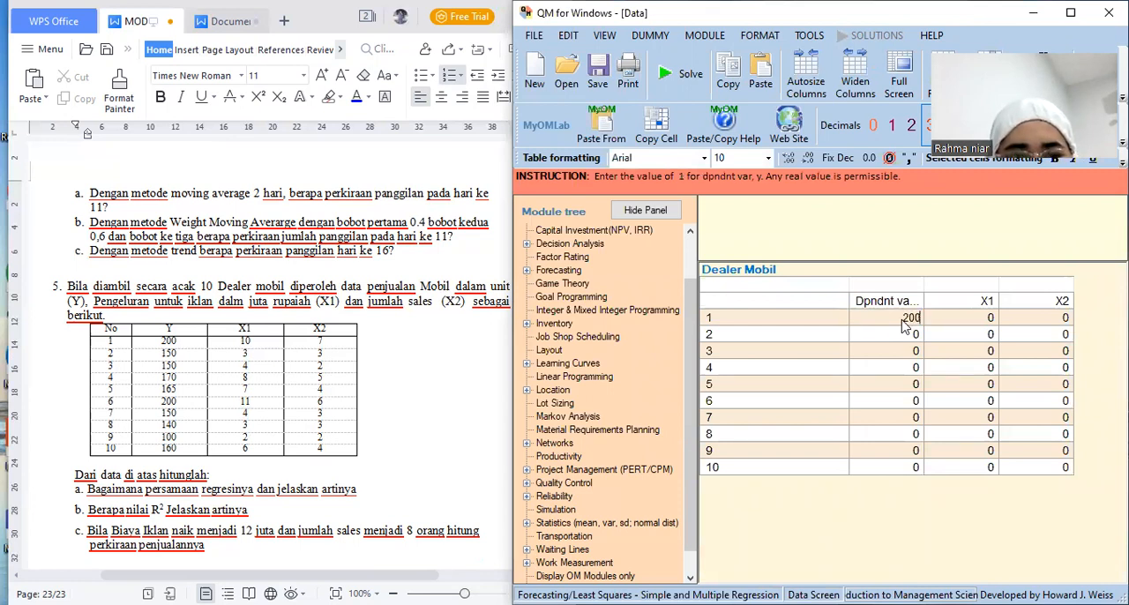
key(Return)
text(150)
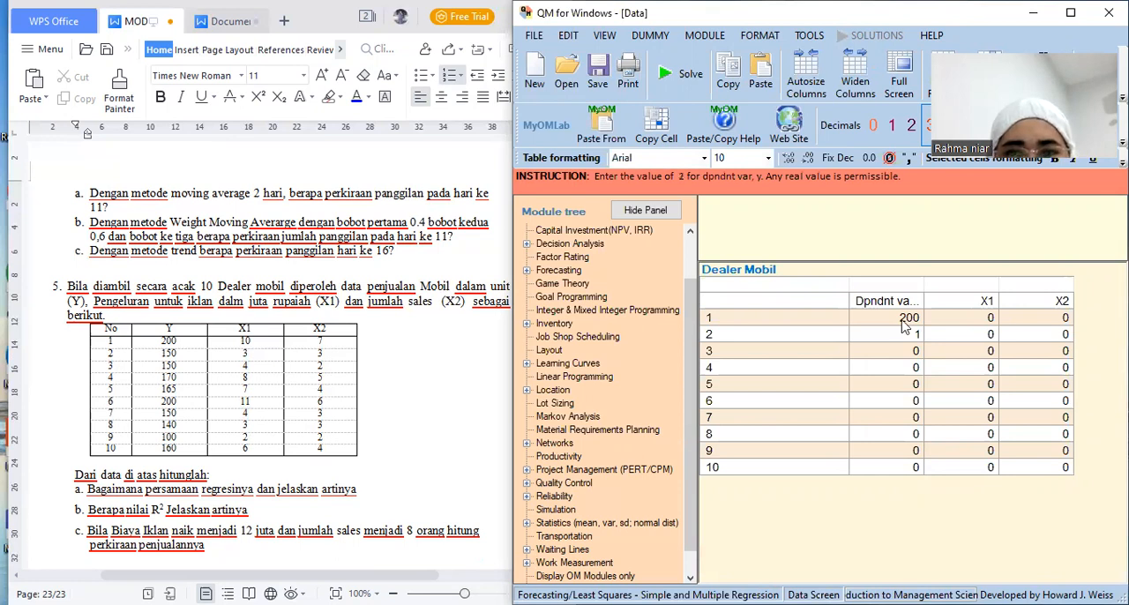
key(Return)
text(150)
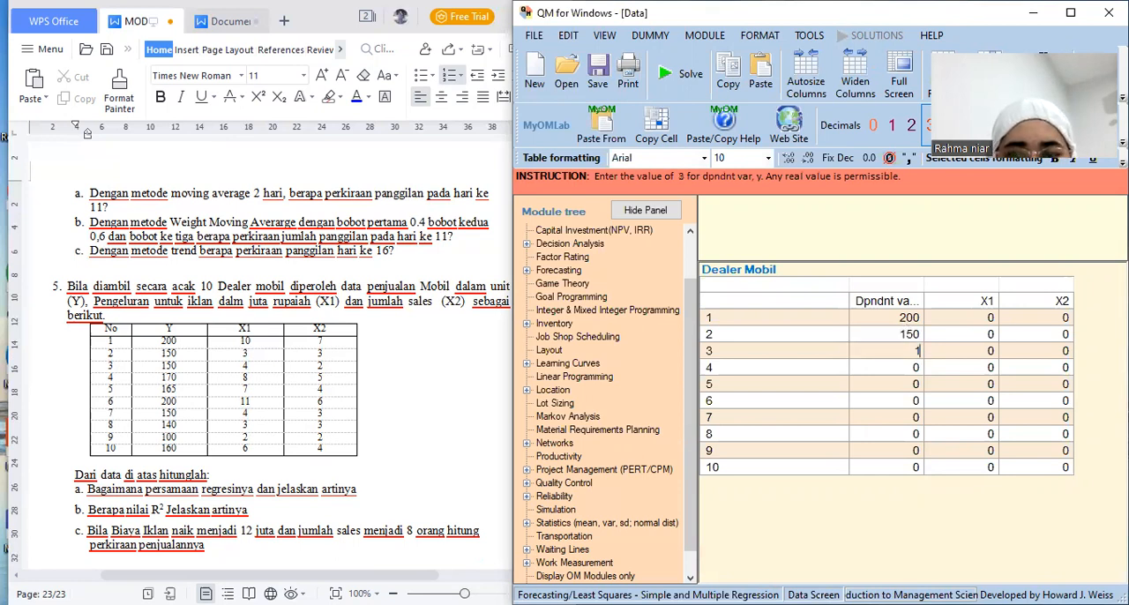
key(Return)
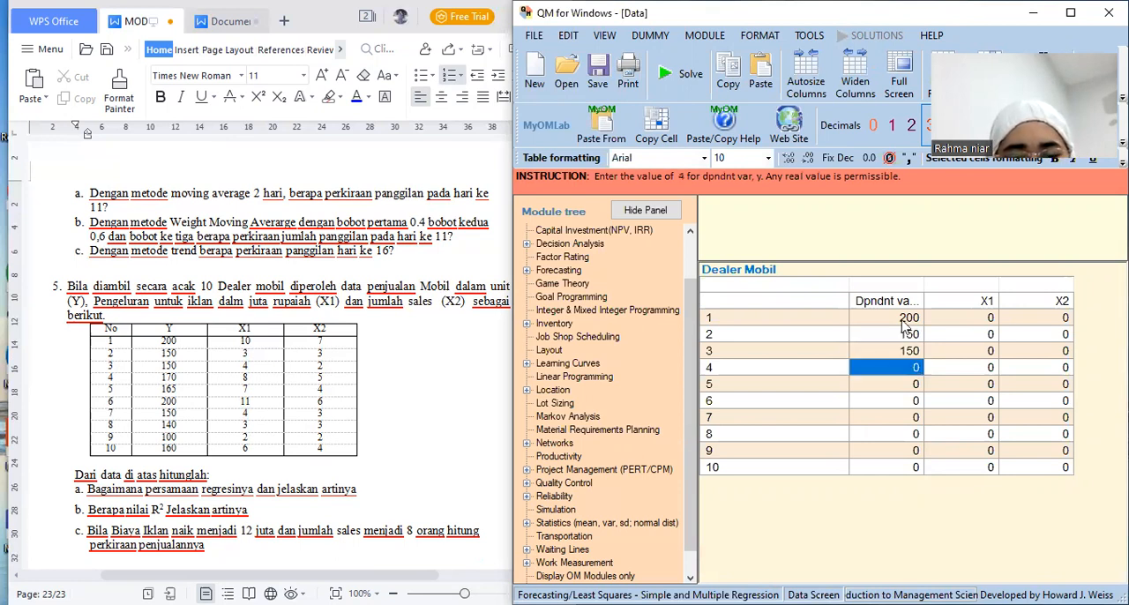
text(17)
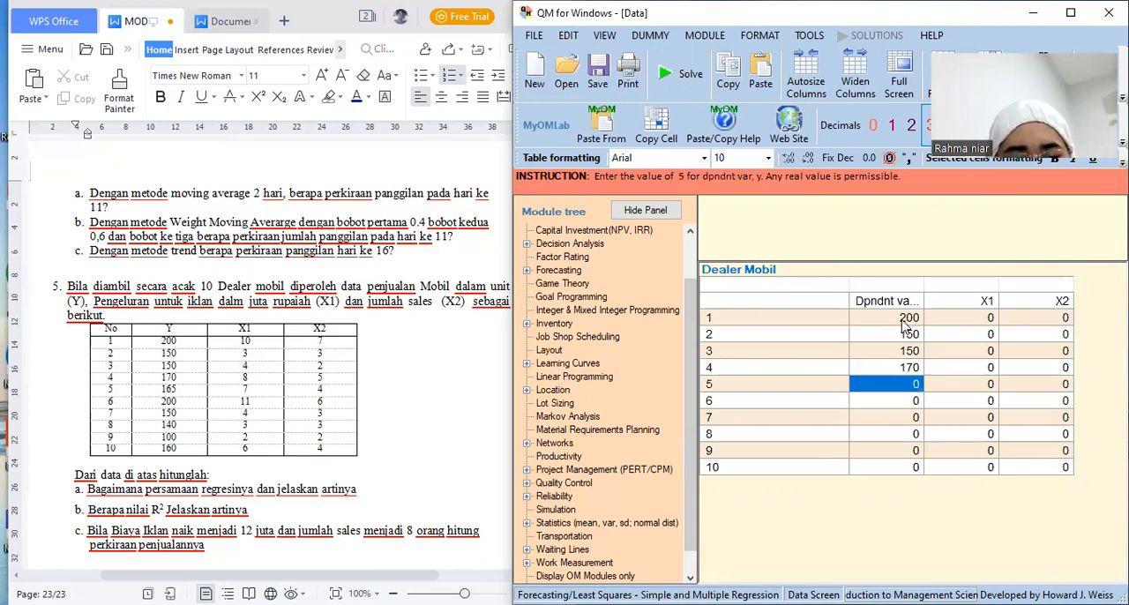
text(165)
key(Return)
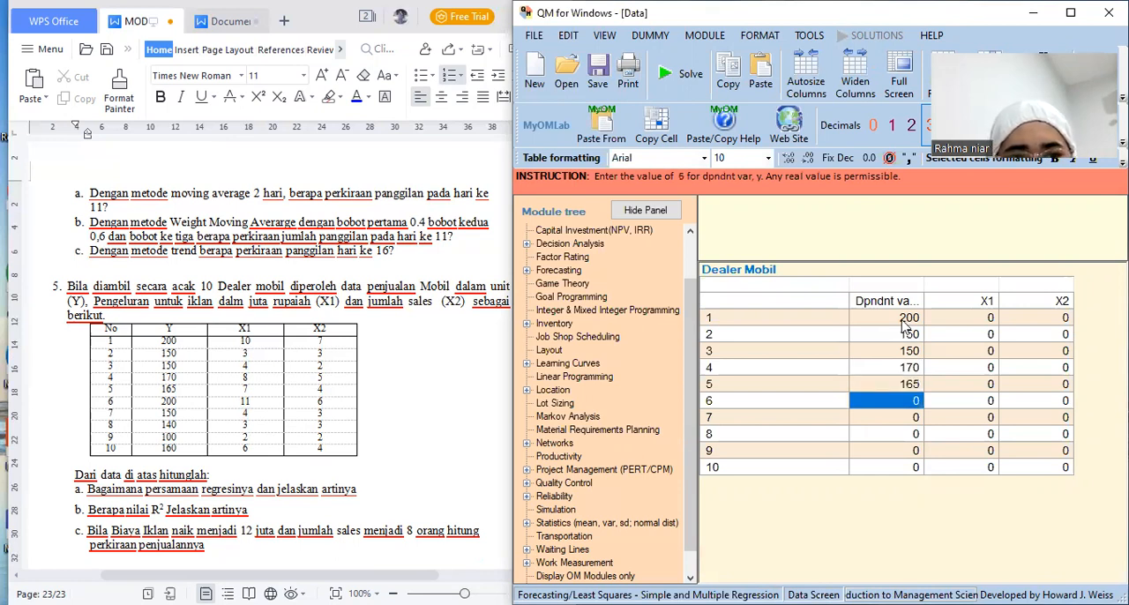
Enter the dependent variable values 200, 150, 140, 100 and 160 for observations 6 to 10
text(200)
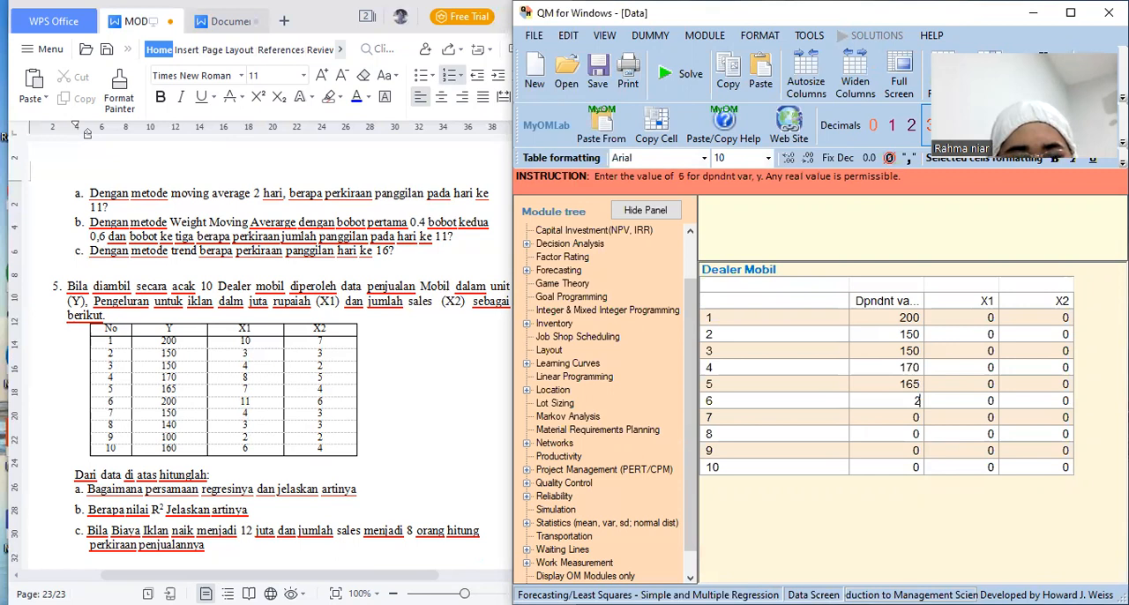
key(Return)
text(150)
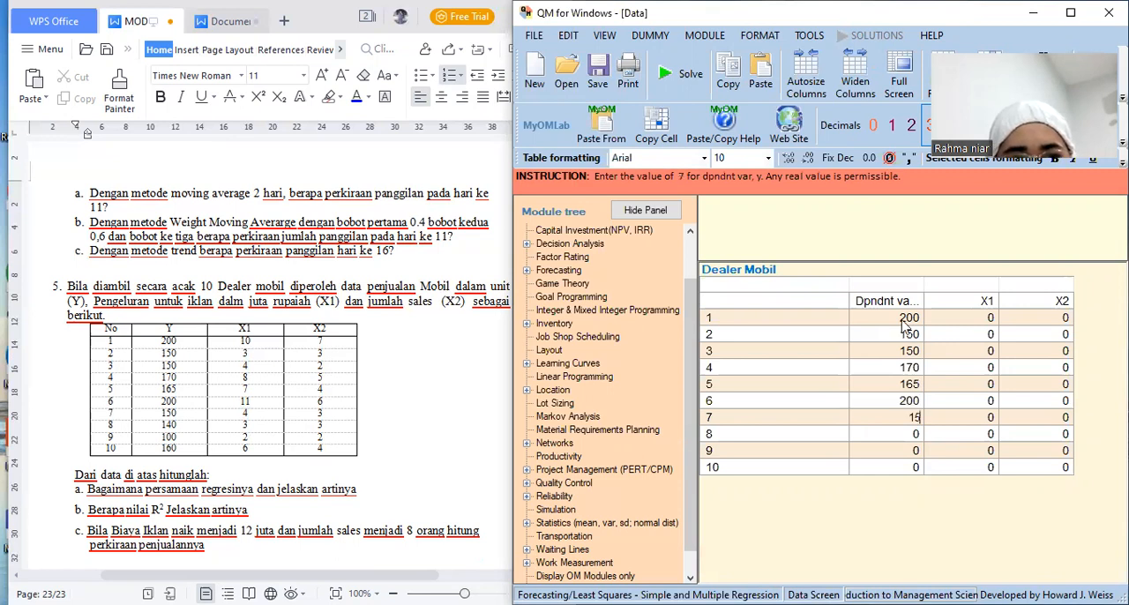
key(Return)
text(140)
key(Return)
text(100)
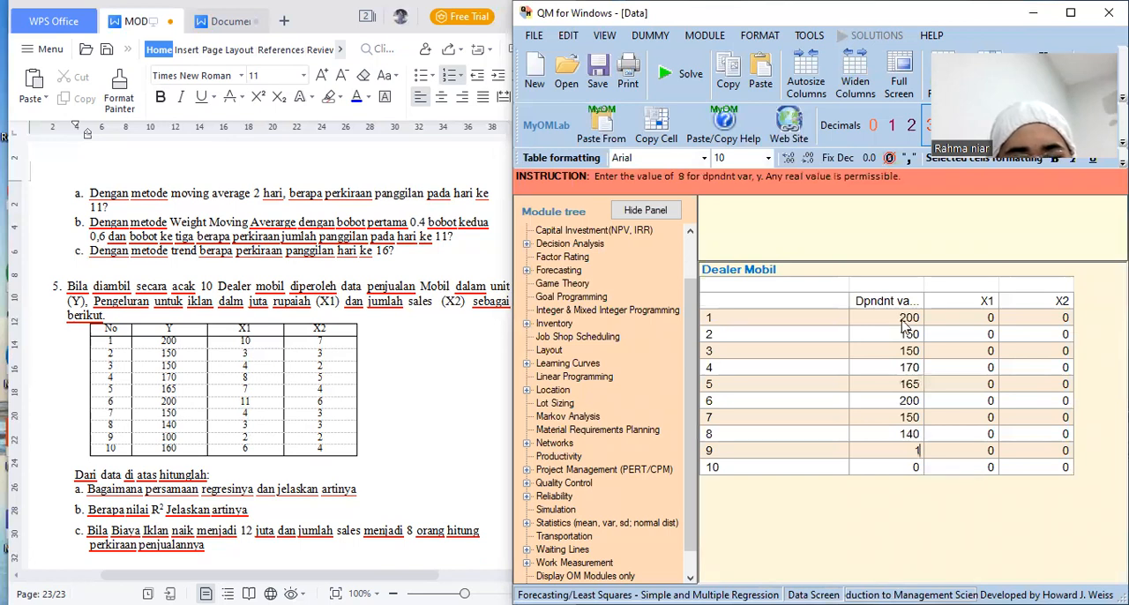
key(Return)
text(16)
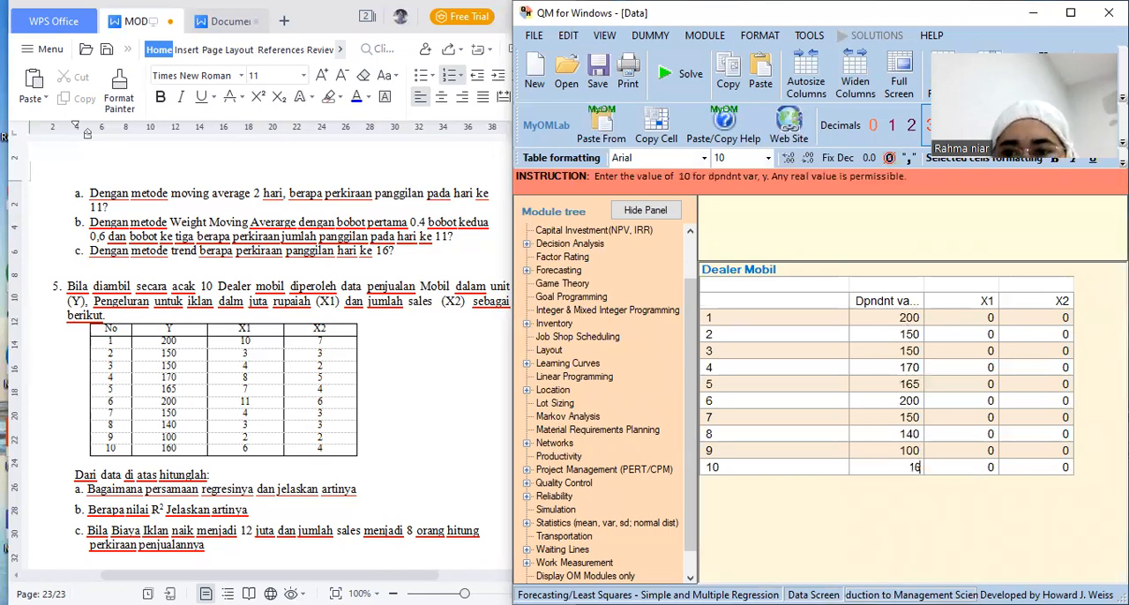
text(0)
Fill the X1 column for observations 1 to 5 with 10, 3, 4, 8 and 7
key(Tab)
key(Up)
key(Up)
key(Up)
key(Up)
key(Up)
key(Up)
key(Up)
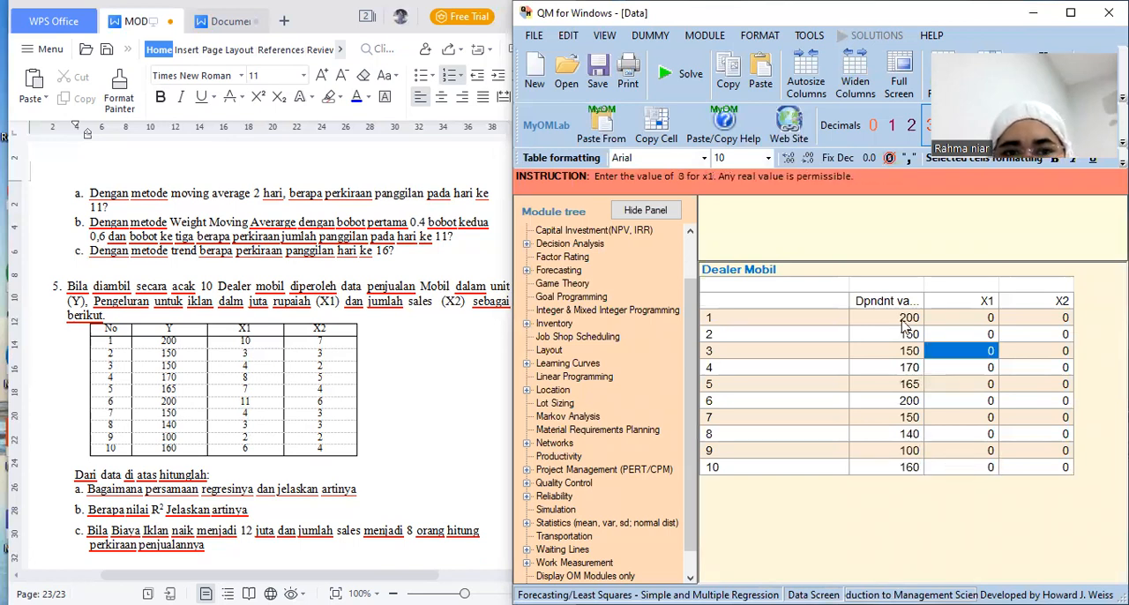
key(Up)
key(Up)
text(1)
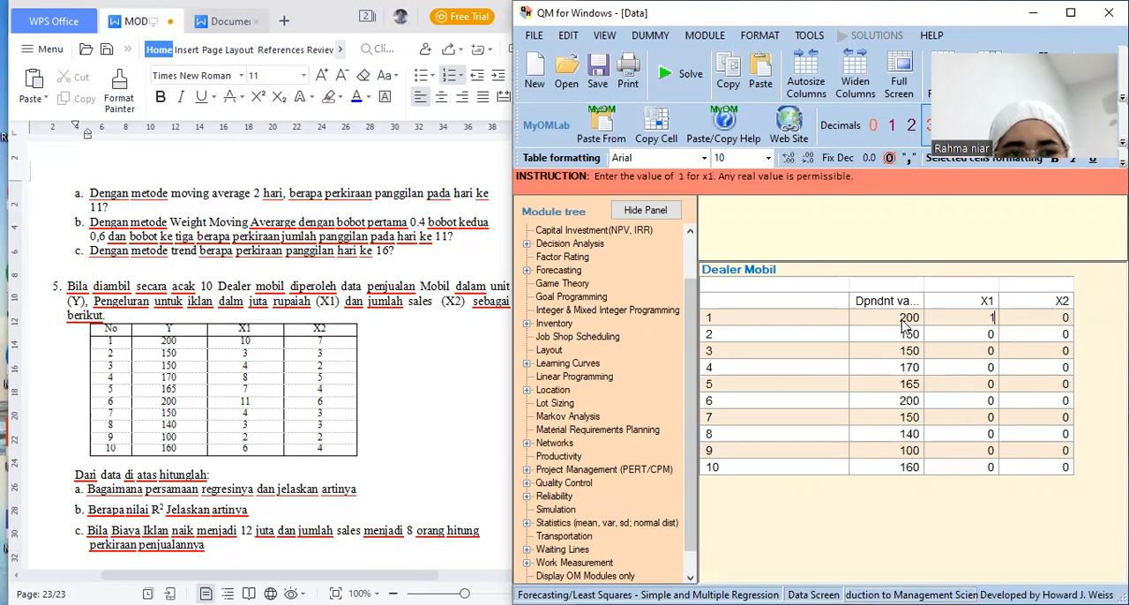
text(0)
key(Return)
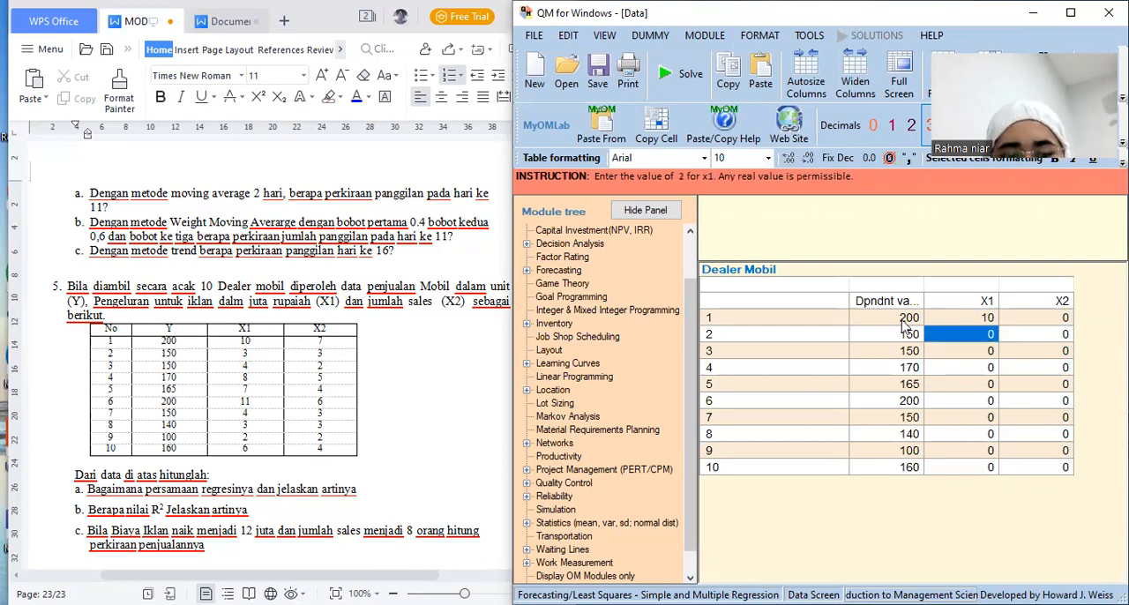
text(3)
key(Return)
text(4)
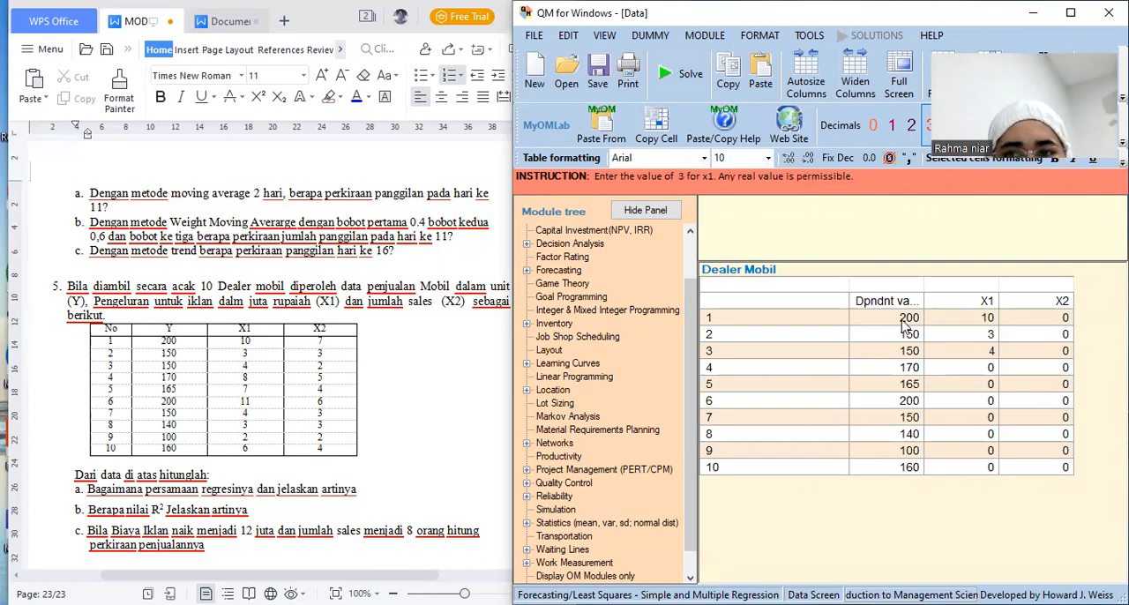
key(Return)
text(8)
key(Return)
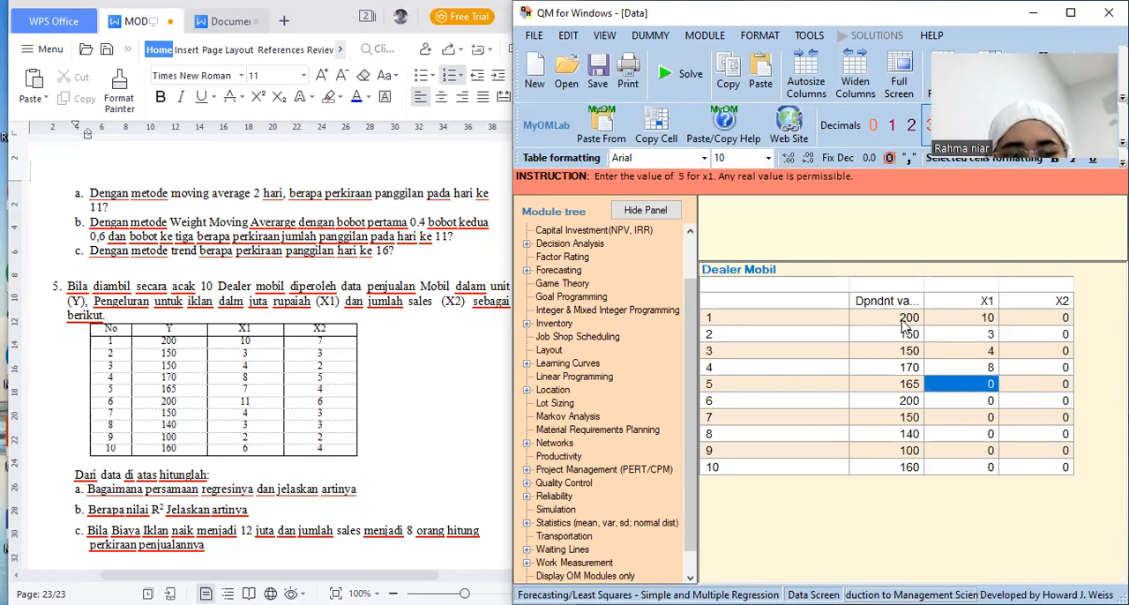
text(7)
key(Return)
Fill the X1 column for observations 6 to 10 with 11, 4, 3, 2 and 6
text(11)
key(Return)
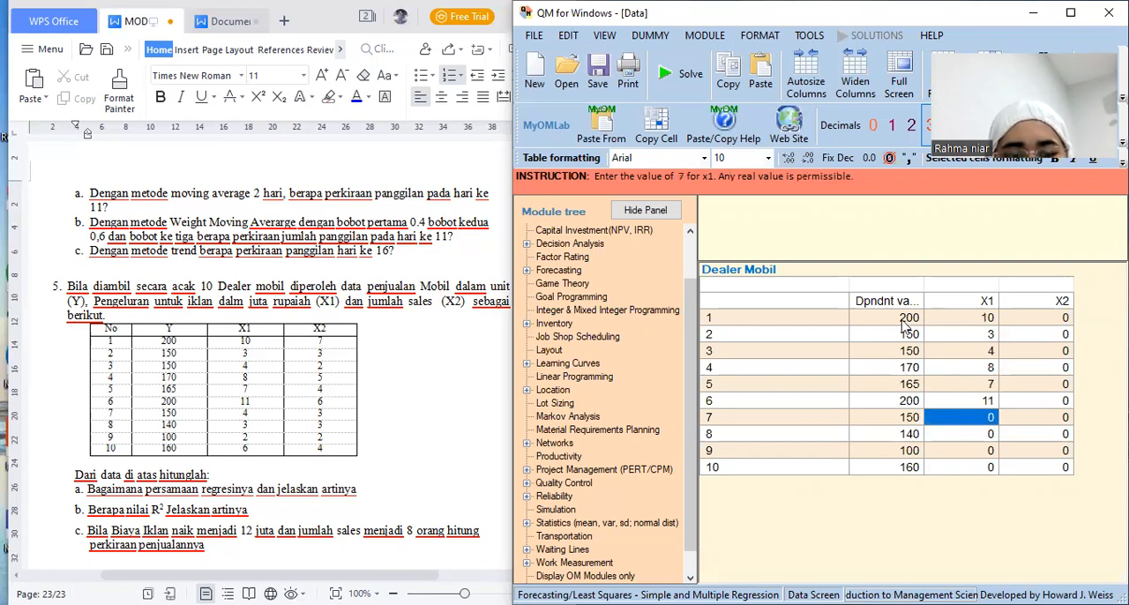
text(4)
key(Return)
text(3)
key(Return)
text(2)
key(Return)
text(6)
Fill the X2 column for observations 1 to 5 with 7, 3, 2, 5 and 4
key(Right)
key(Up)
key(Up)
key(Up)
key(Up)
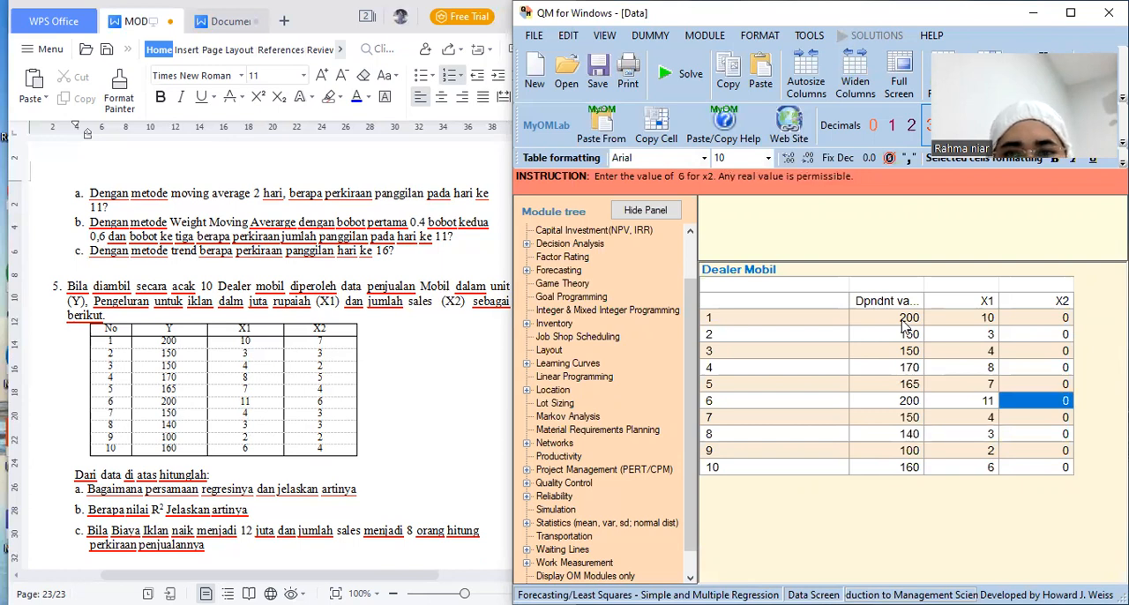
key(Up)
key(Up)
key(Up)
key(Up)
key(Up)
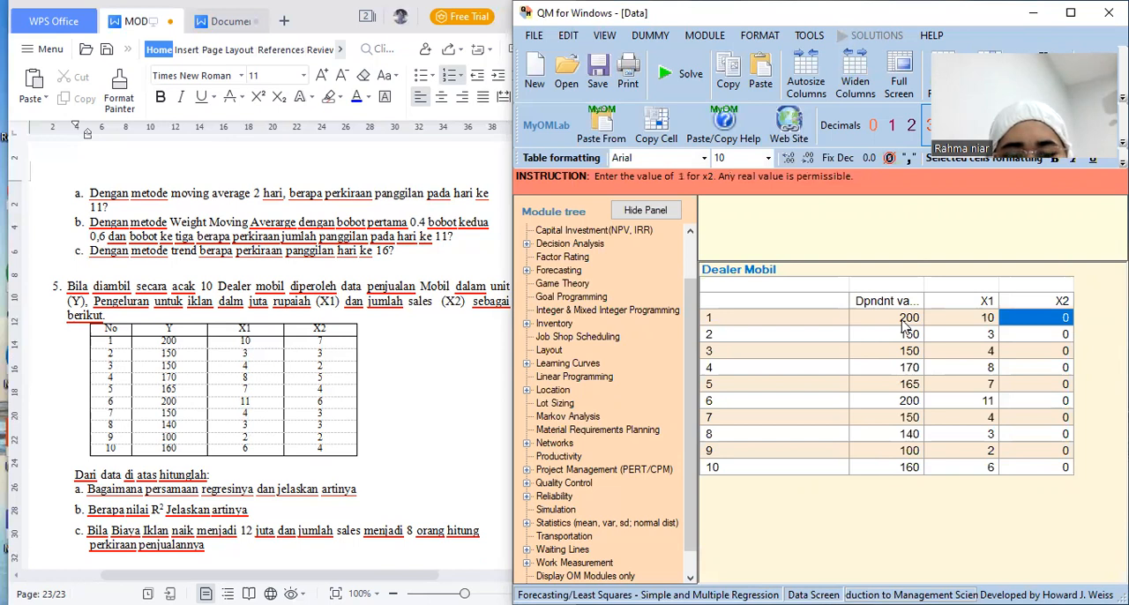
text(7)
key(Return)
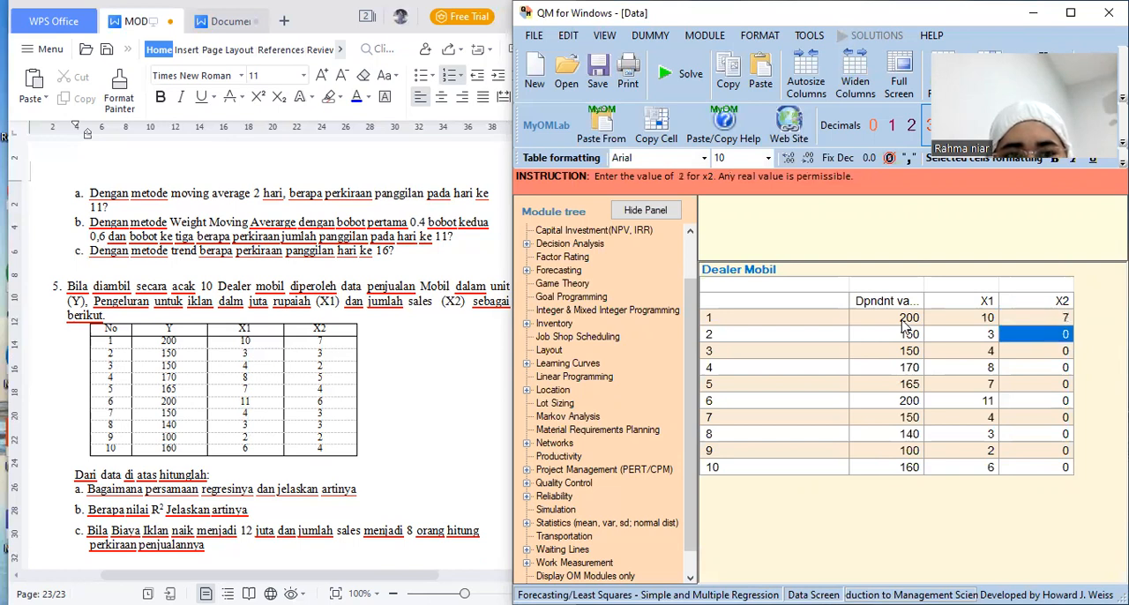
text(3)
key(Return)
text(2)
key(Return)
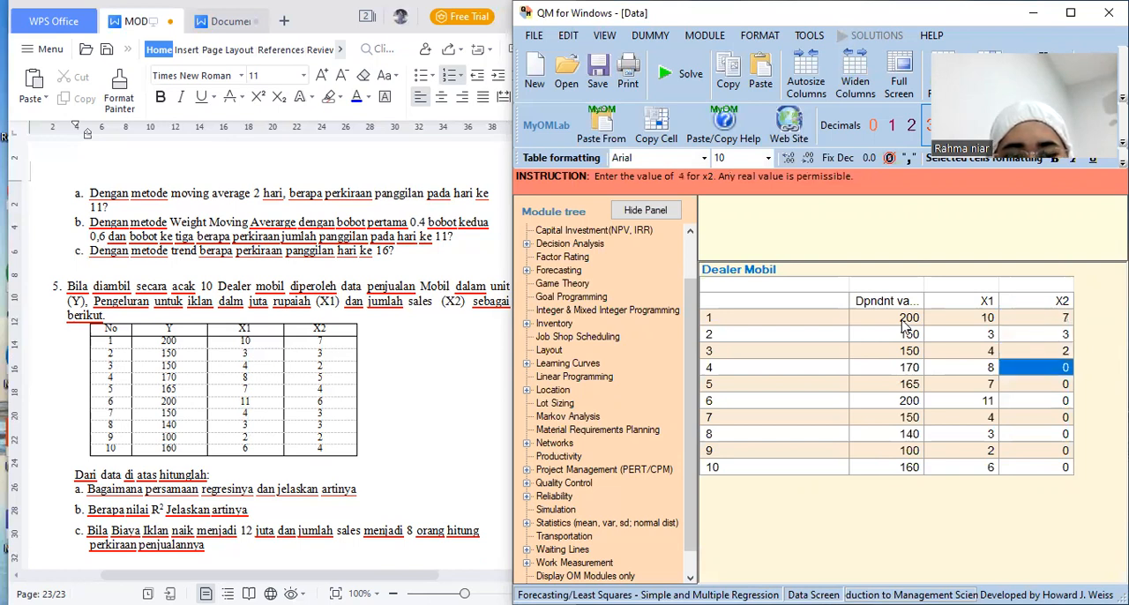
text(5)
key(Return)
text(4)
Fill the X2 column for observations 6 to 10 with 6, 3, 3, 2 and 4
key(Return)
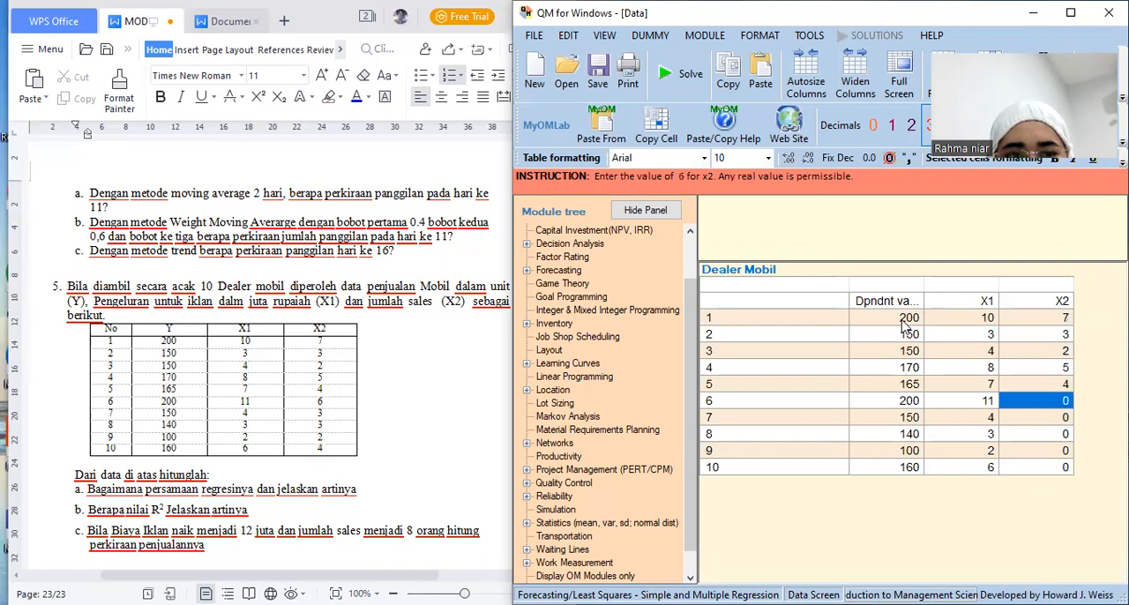
text(6)
key(Return)
text(3)
key(Return)
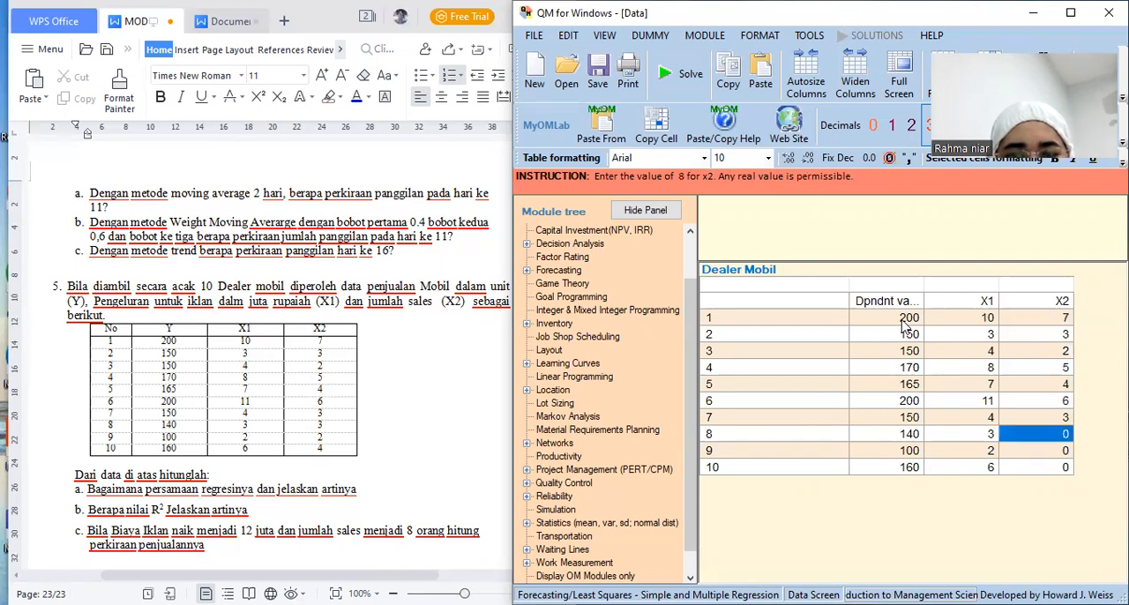
text(3)
key(Return)
text(2)
key(Return)
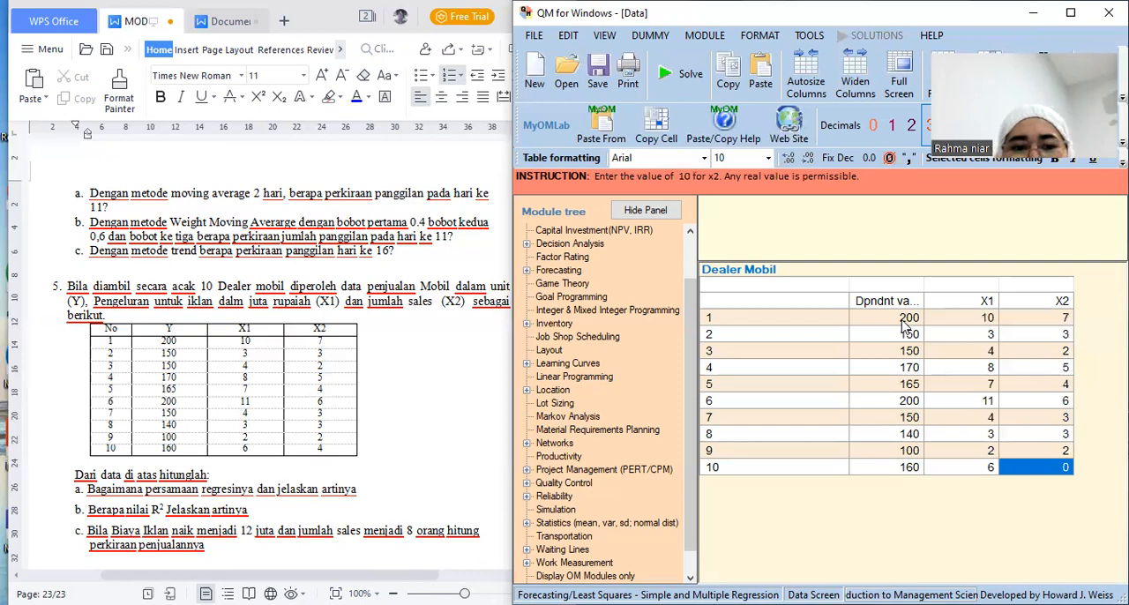
text(4)
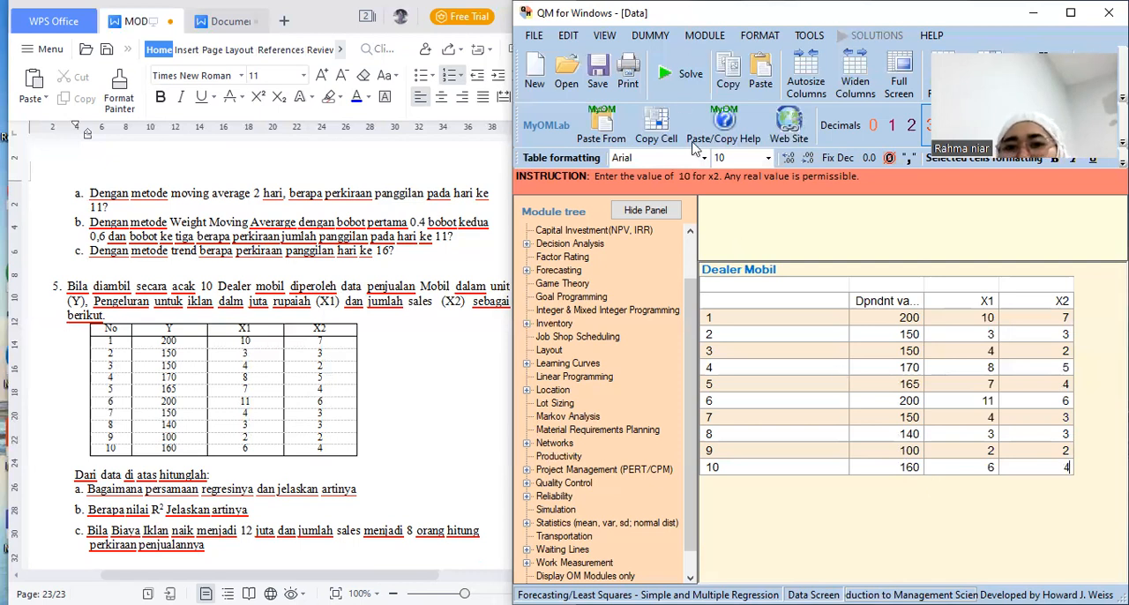
Solve the Dealer Mobil regression and switch to the WPS module document to review exercise 5's questions a to c
click(676, 79)
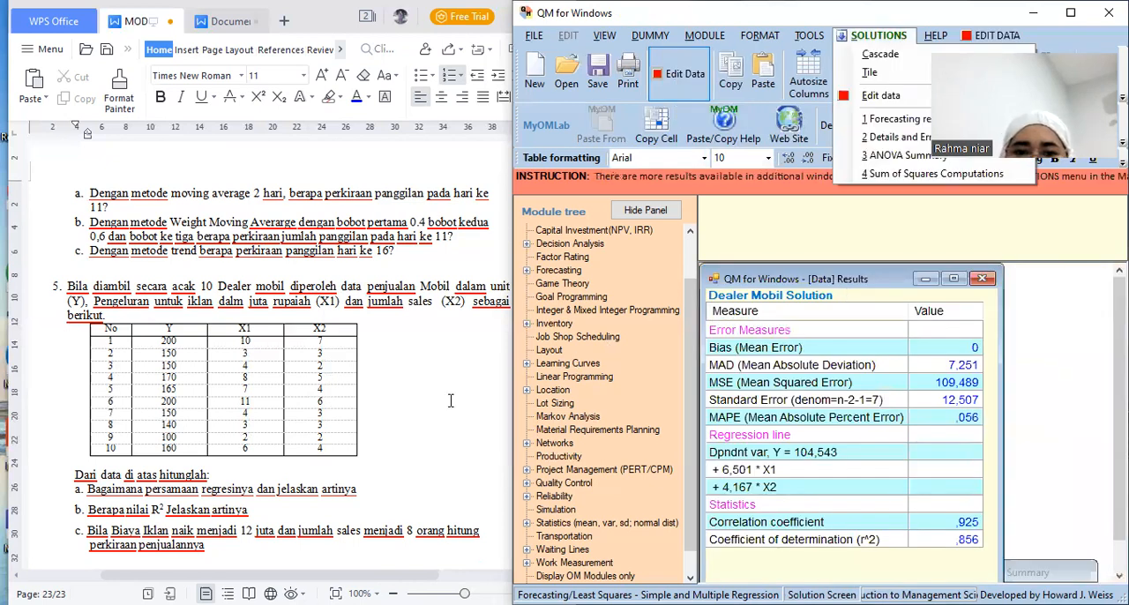
click(534, 486)
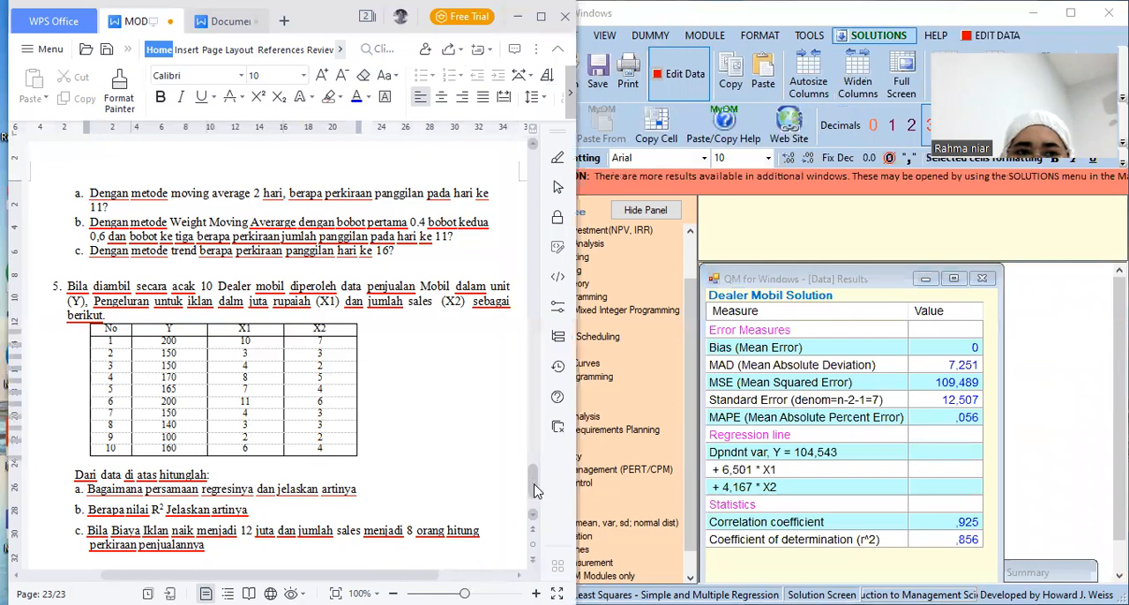
scroll(533, 490, down, 5)
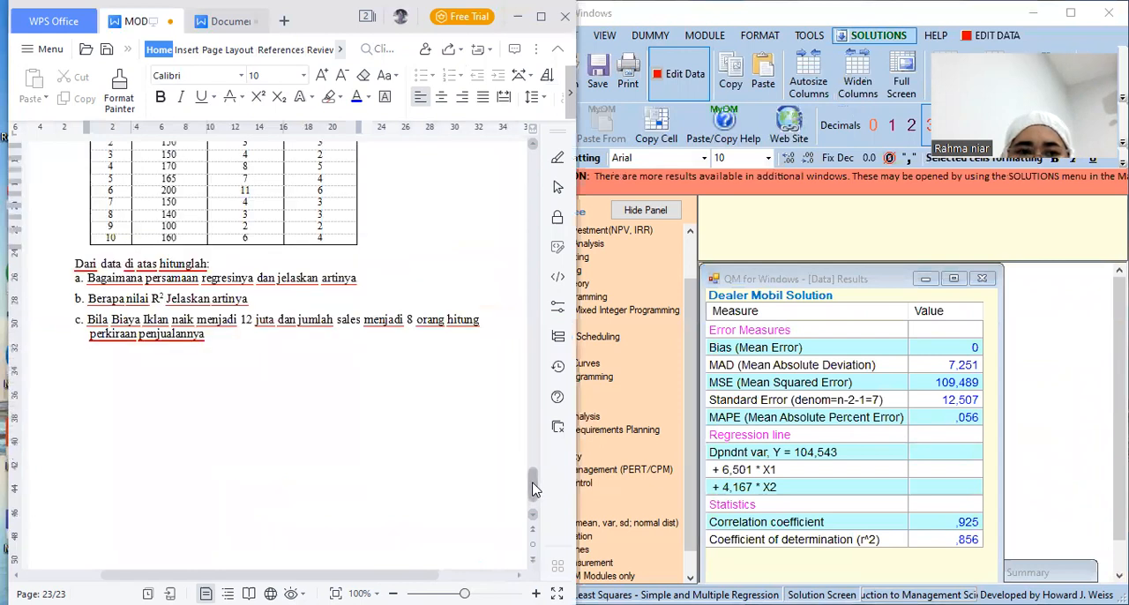